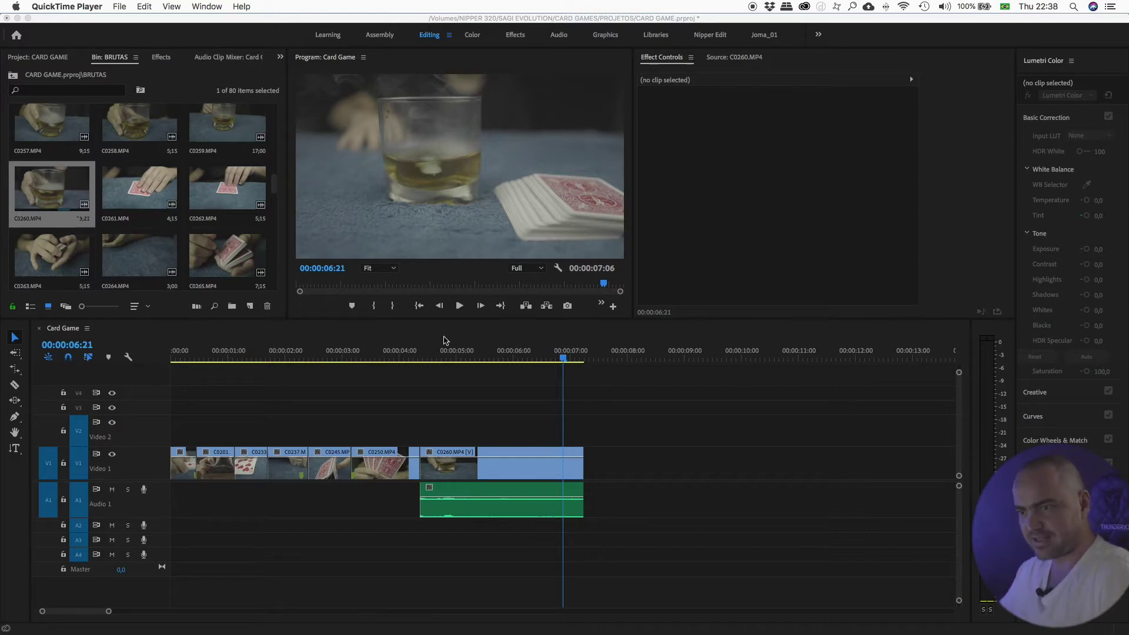
Select clip C0260 with its audio and unlink the video from the audio
{"action": "left_click", "coordinate": [257, 354]}
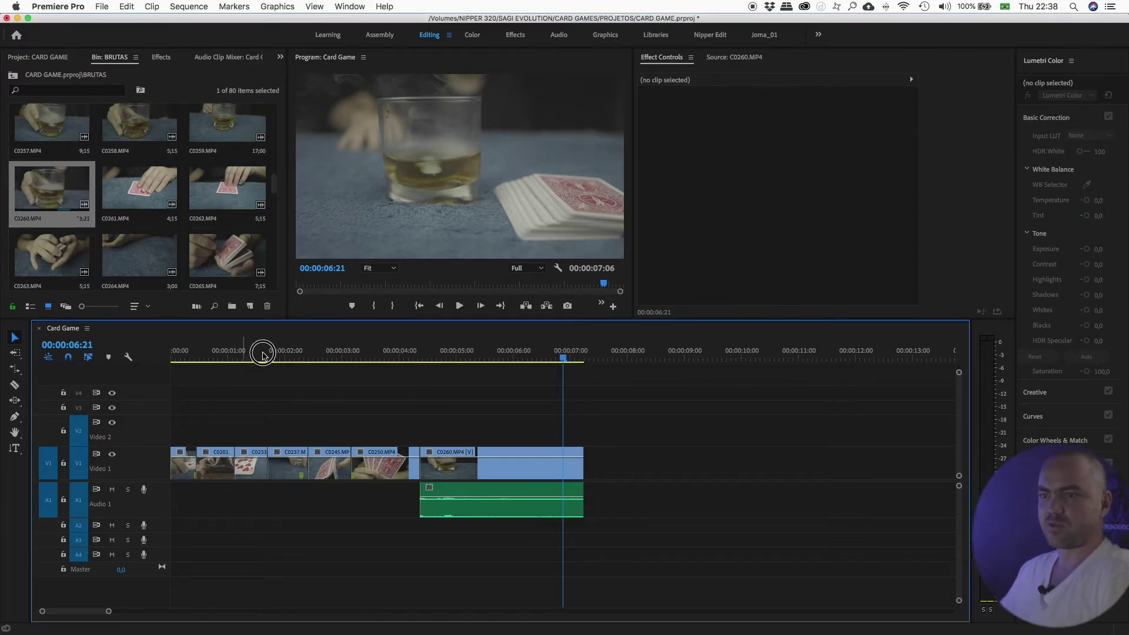
{"action": "left_click_drag", "start_coordinate": [240, 359], "coordinate": [465, 358]}
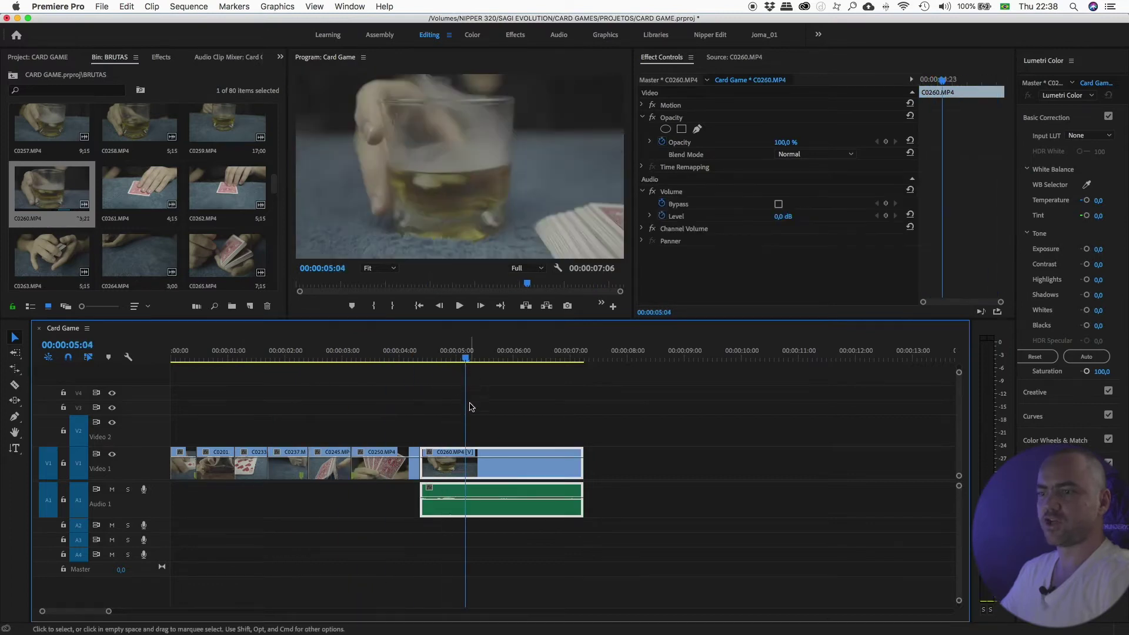
{"action": "left_click_drag", "start_coordinate": [377, 494], "coordinate": [499, 525]}
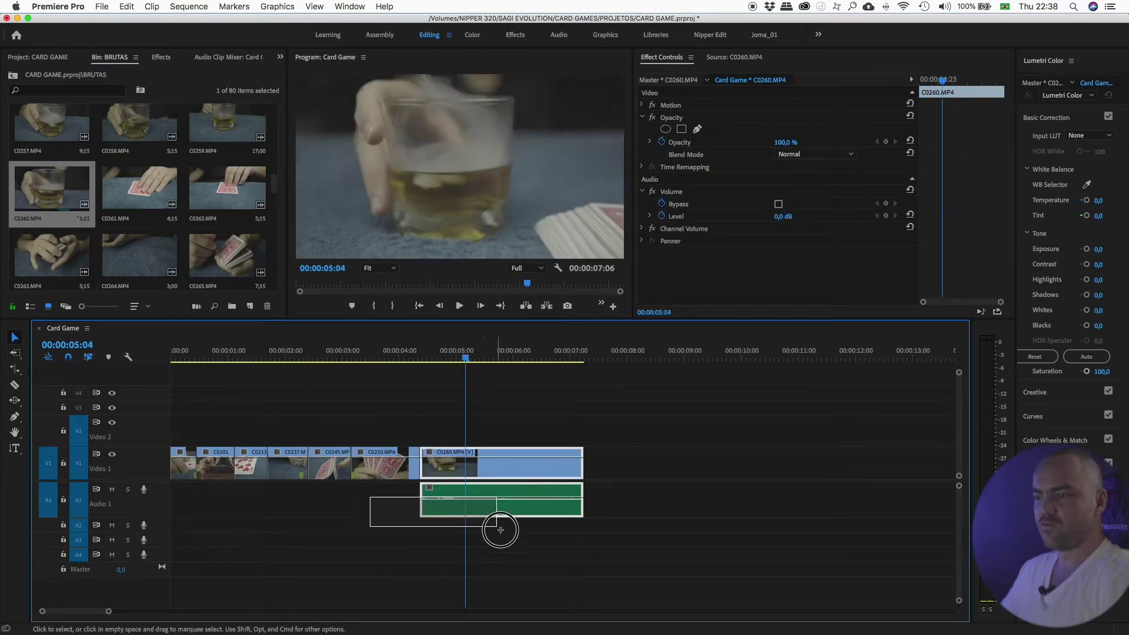
{"action": "right_click", "coordinate": [494, 463]}
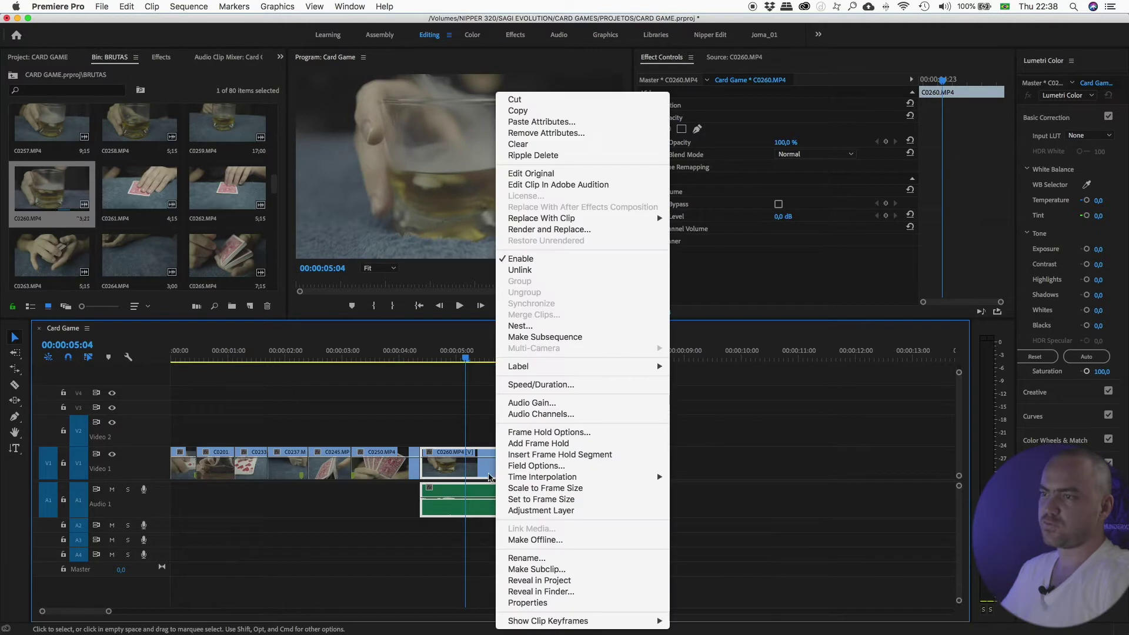
{"action": "left_click", "coordinate": [522, 270]}
Clear C0260's detached audio clip and return the playhead near the sequence start
{"action": "left_click", "coordinate": [579, 501]}
{"action": "right_click", "coordinate": [529, 501]}
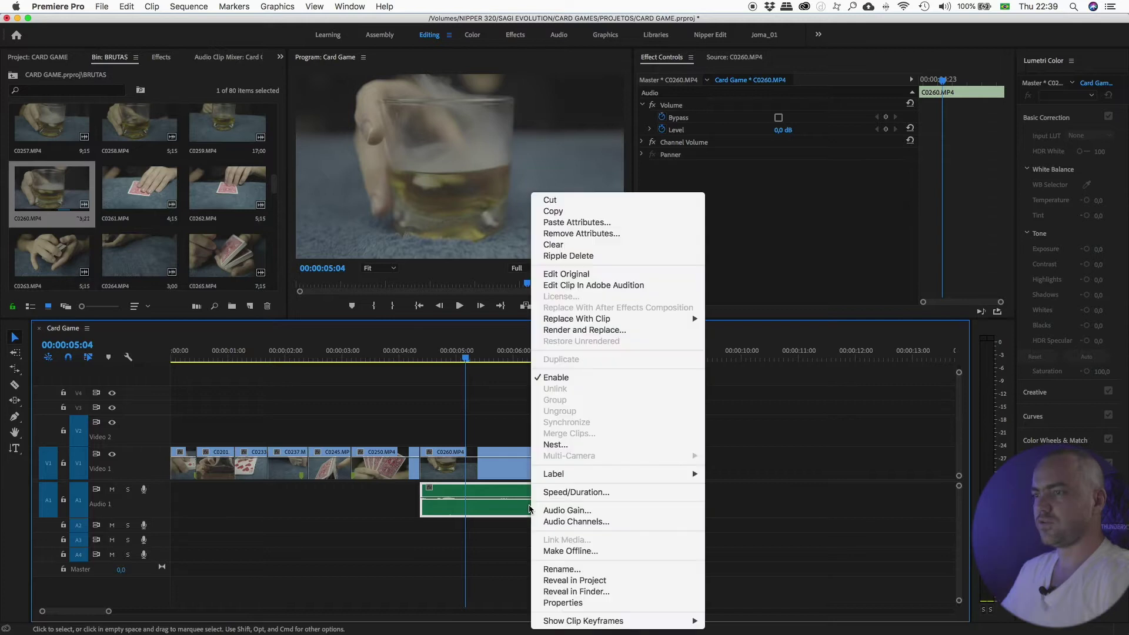
{"action": "left_click", "coordinate": [575, 245]}
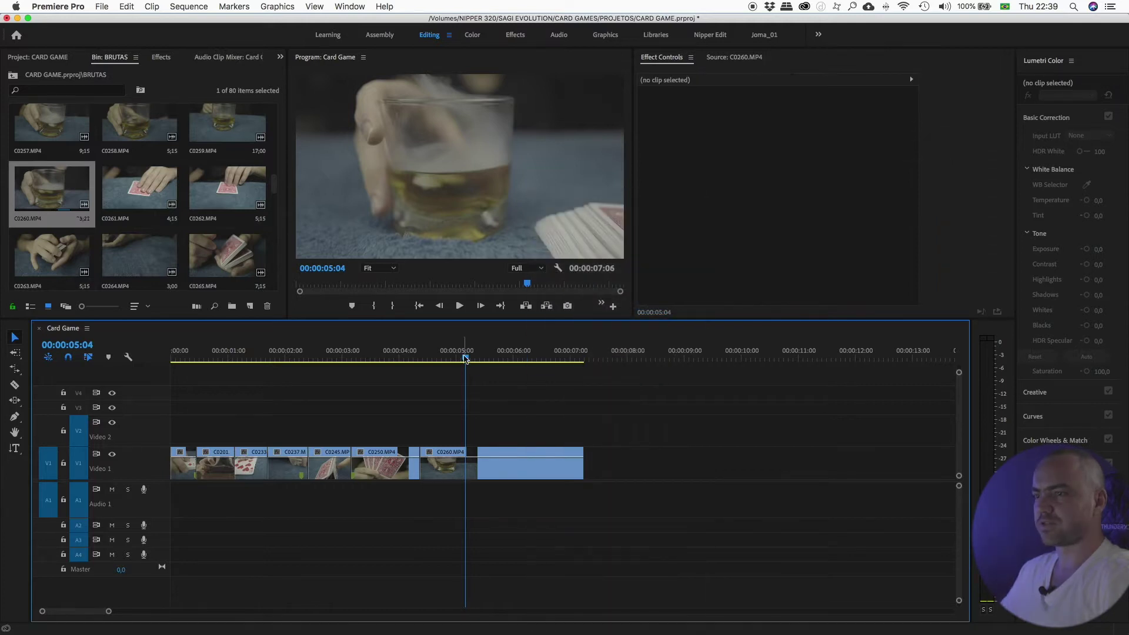
{"action": "left_click", "coordinate": [251, 464]}
{"action": "left_click_drag", "start_coordinate": [504, 353], "coordinate": [185, 353]}
{"action": "key", "text": "space"}
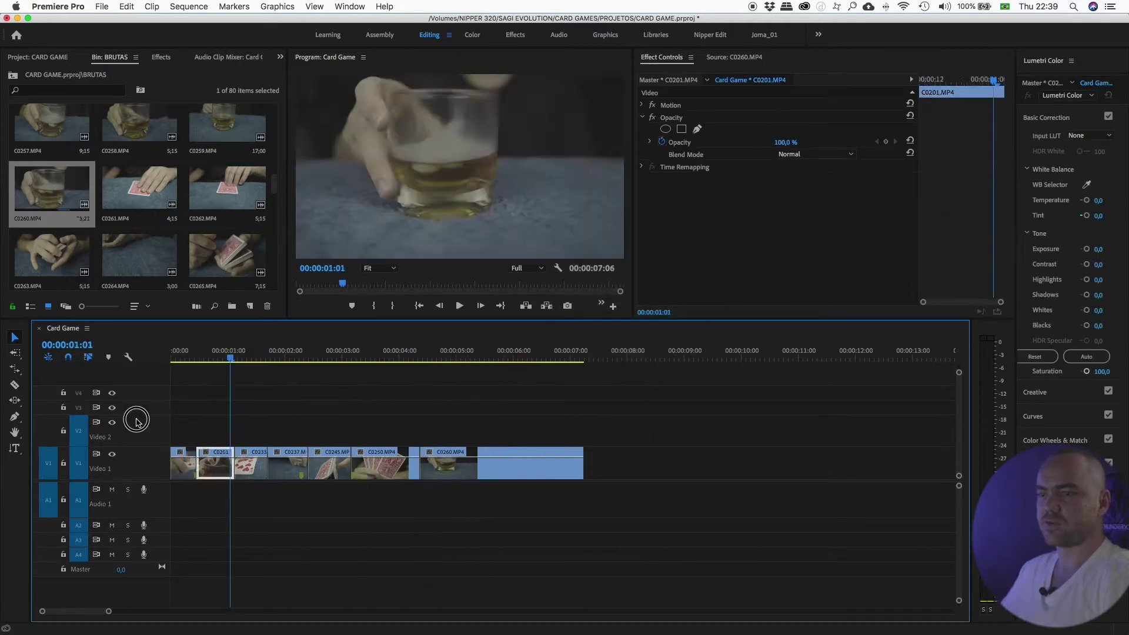
{"action": "left_click", "coordinate": [428, 462]}
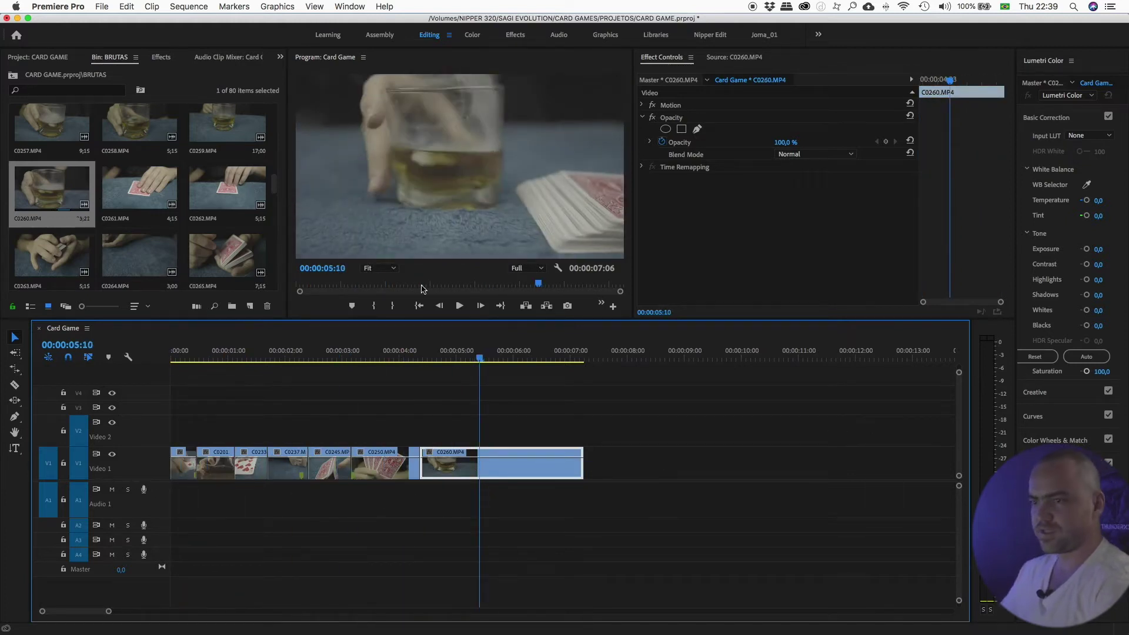
{"action": "left_click", "coordinate": [202, 391]}
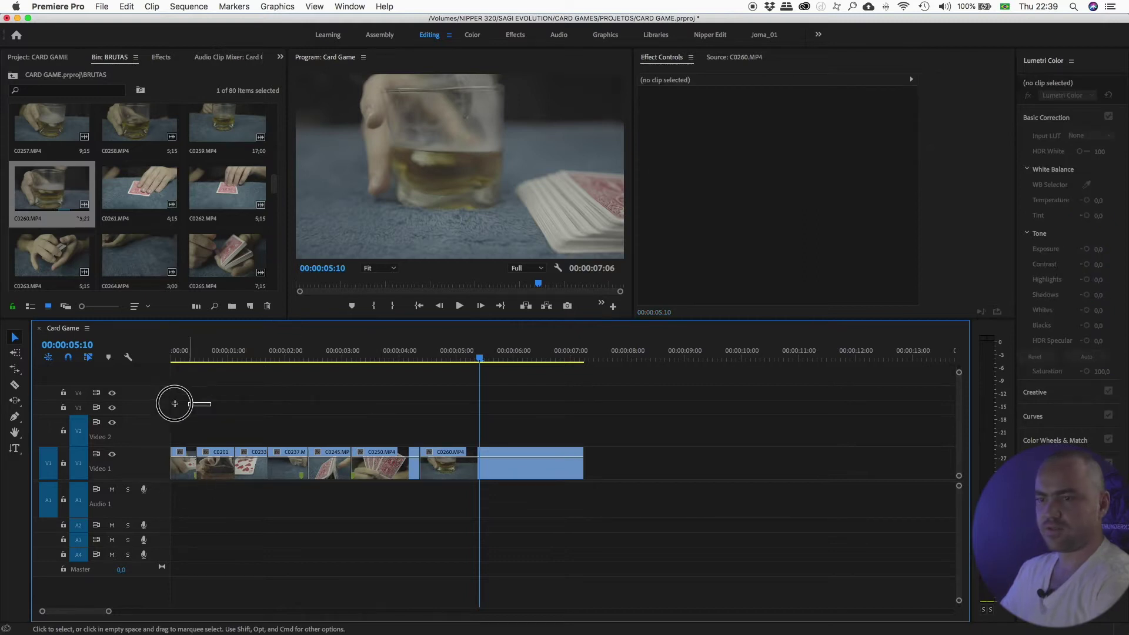
{"action": "left_click_drag", "start_coordinate": [109, 611], "coordinate": [88, 611]}
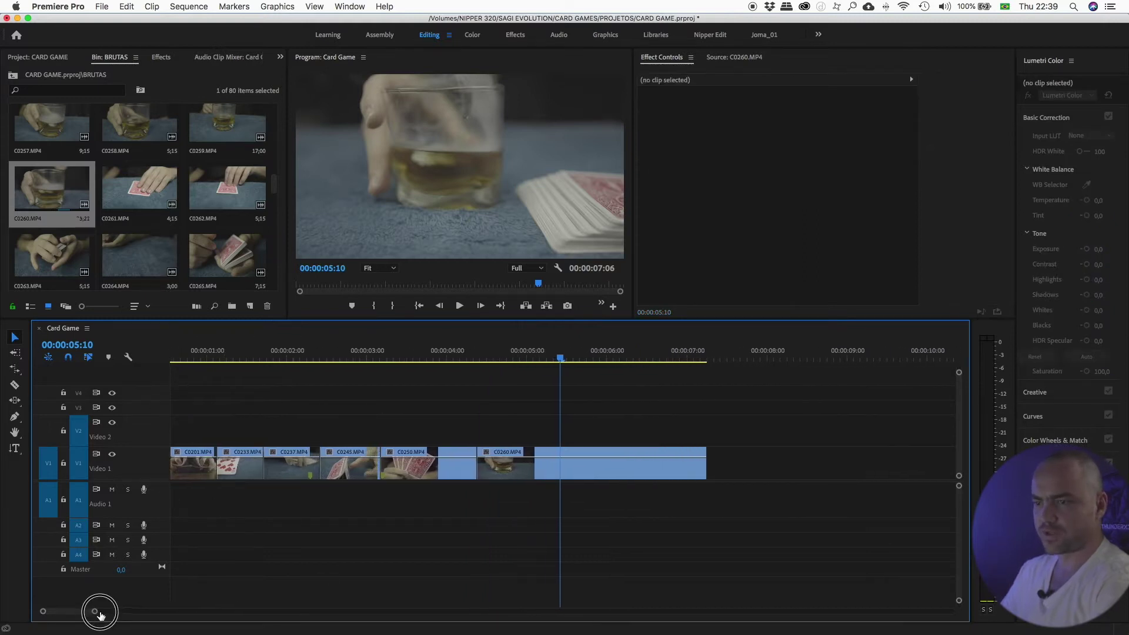
{"action": "left_click_drag", "start_coordinate": [73, 613], "coordinate": [71, 613]}
{"action": "left_click", "coordinate": [185, 356]}
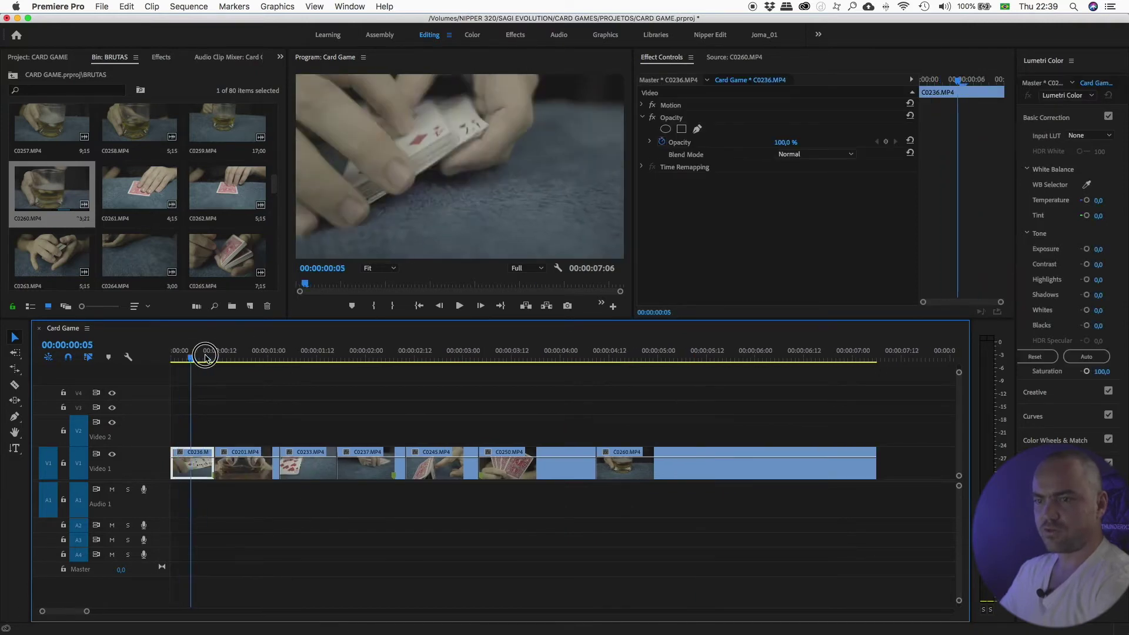
{"action": "mouse_move", "coordinate": [189, 358]}
{"action": "left_mouse_down"}
{"action": "mouse_move", "coordinate": [216, 353]}
{"action": "mouse_move", "coordinate": [215, 367]}
{"action": "left_mouse_up"}
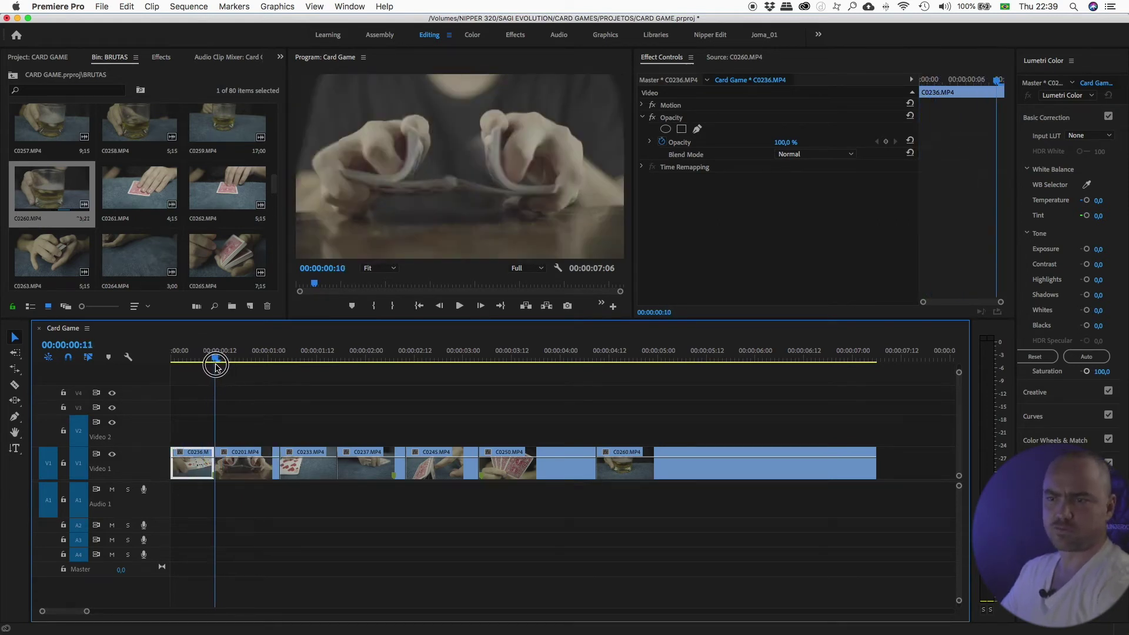
{"action": "left_click_drag", "start_coordinate": [215, 368], "coordinate": [248, 368]}
{"action": "key", "text": "space"}
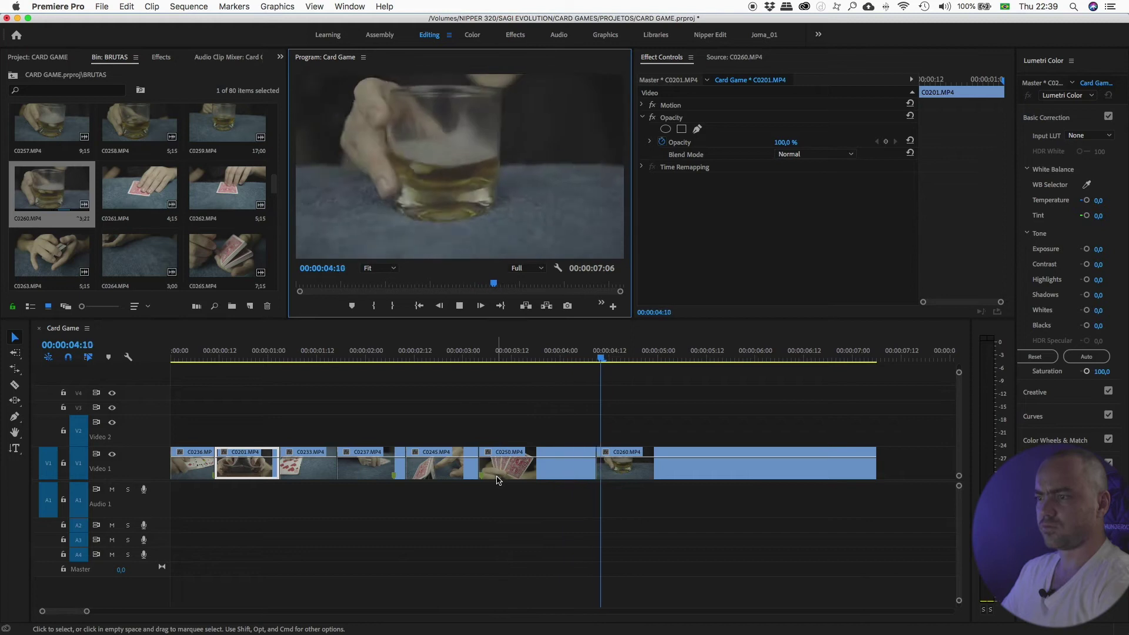
{"action": "key", "text": "space"}
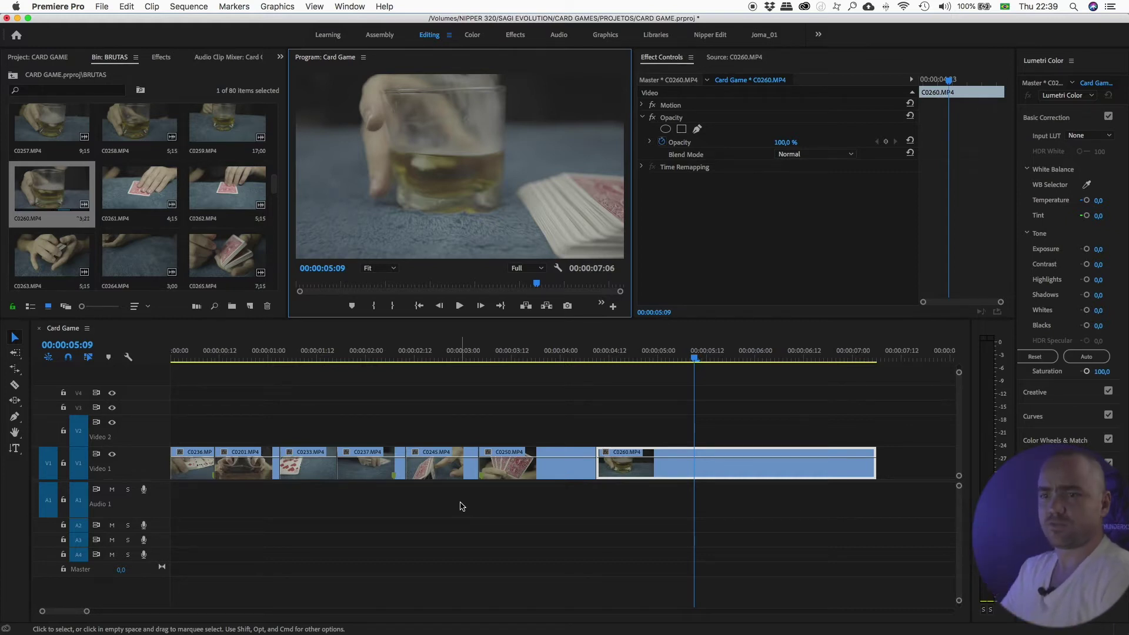
{"action": "left_click_drag", "start_coordinate": [194, 352], "coordinate": [216, 363]}
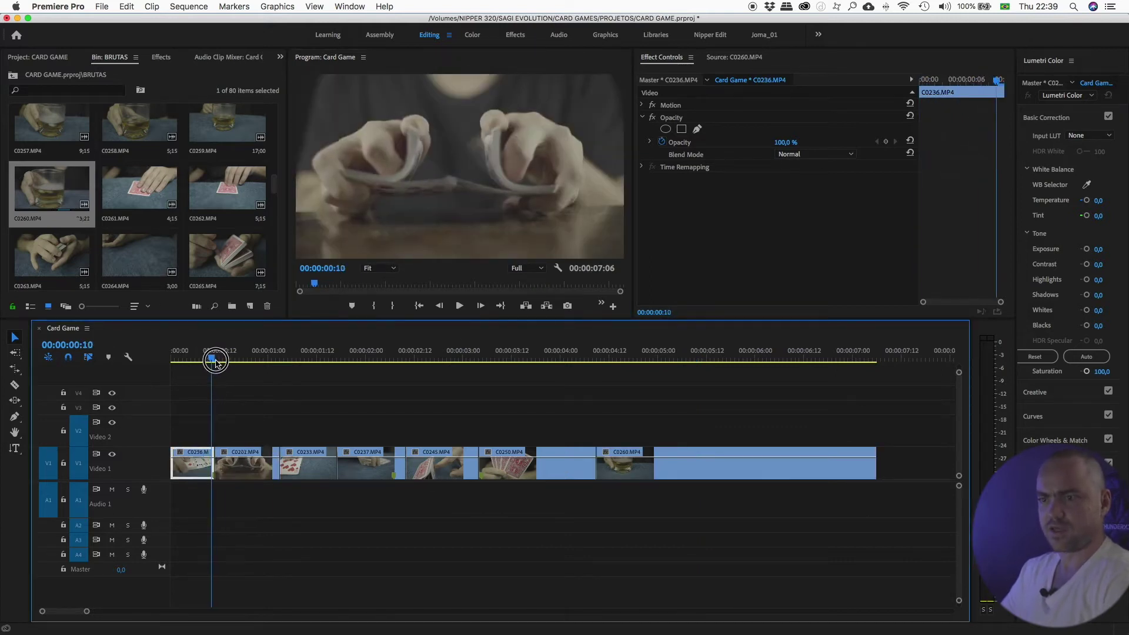
{"action": "left_click_drag", "start_coordinate": [216, 363], "coordinate": [215, 361]}
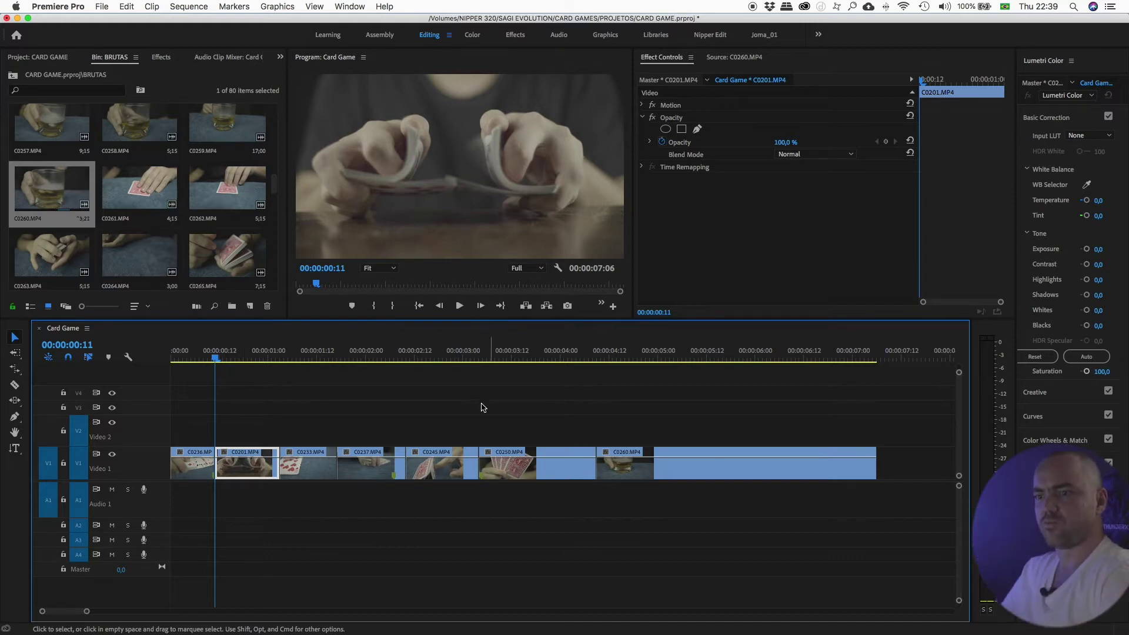
{"action": "left_click", "coordinate": [247, 431]}
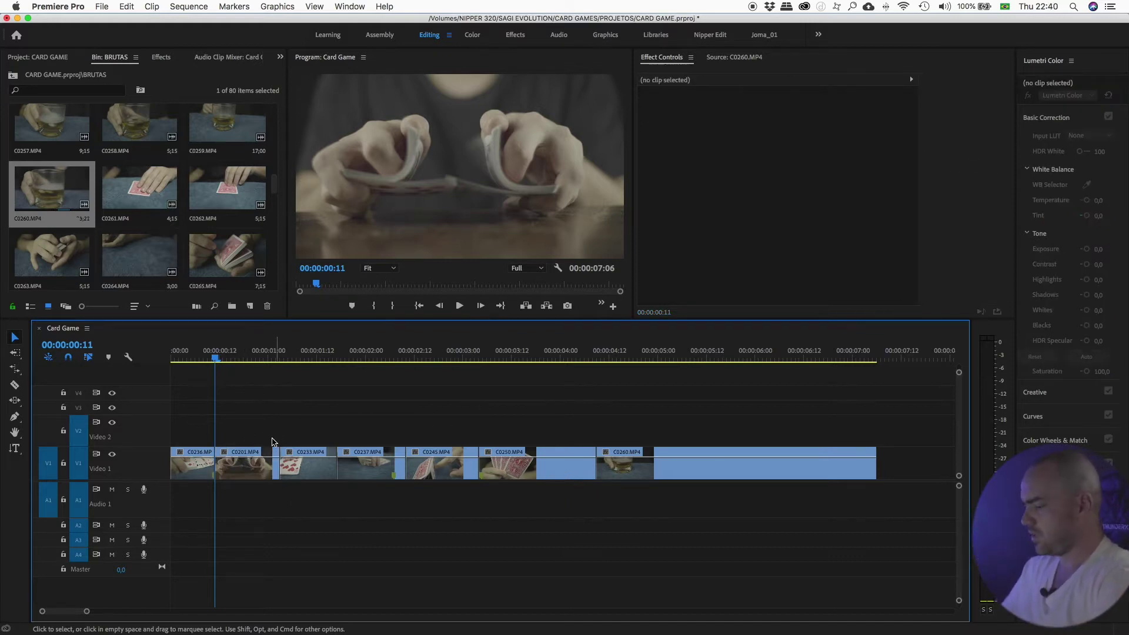
{"action": "key", "text": "="}
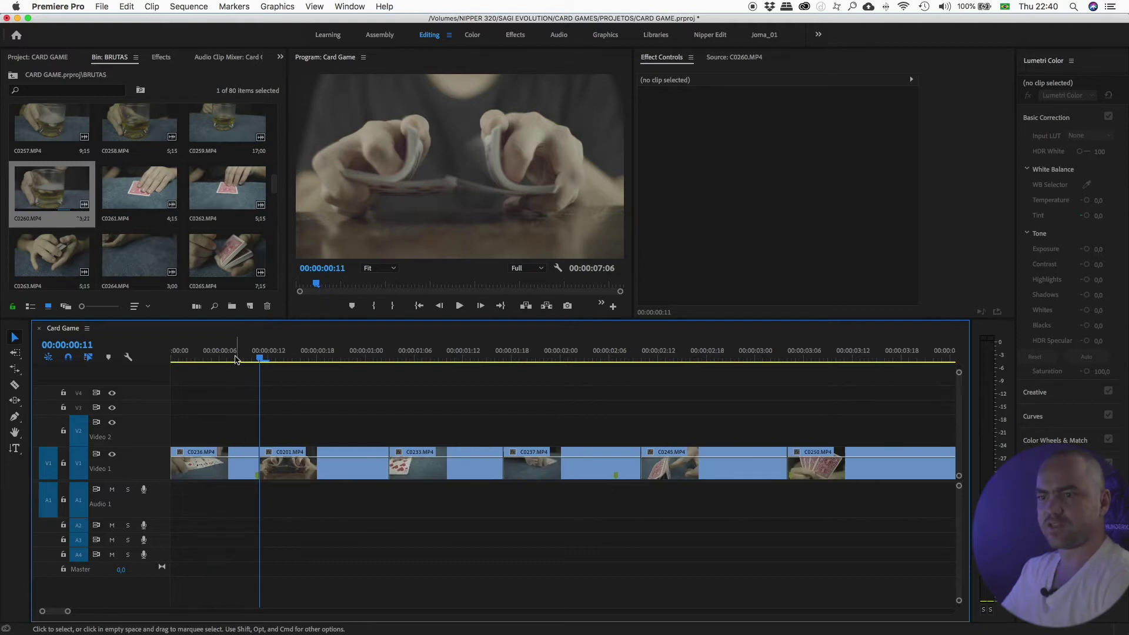
Move clip C0201 up onto Video 2
{"action": "left_click", "coordinate": [228, 359]}
{"action": "left_click", "coordinate": [288, 465]}
{"action": "mouse_move", "coordinate": [288, 468]}
{"action": "left_mouse_down"}
{"action": "mouse_move", "coordinate": [281, 439]}
{"action": "mouse_move", "coordinate": [249, 439]}
{"action": "left_mouse_up"}
Add opacity keyframes that fade C0201 in from 0% and fade out C0236, then preview
{"action": "left_click", "coordinate": [15, 416]}
{"action": "left_click", "coordinate": [255, 425]}
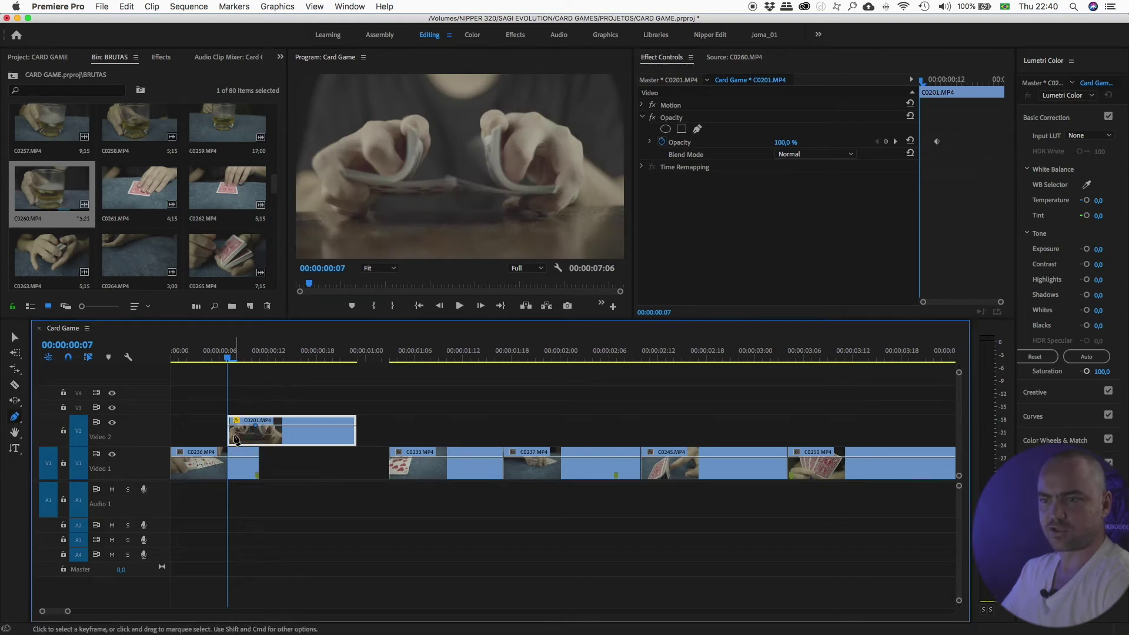
{"action": "mouse_move", "coordinate": [229, 424]}
{"action": "left_mouse_down"}
{"action": "mouse_move", "coordinate": [230, 464]}
{"action": "mouse_move", "coordinate": [258, 477]}
{"action": "left_mouse_up"}
{"action": "left_click", "coordinate": [228, 456]}
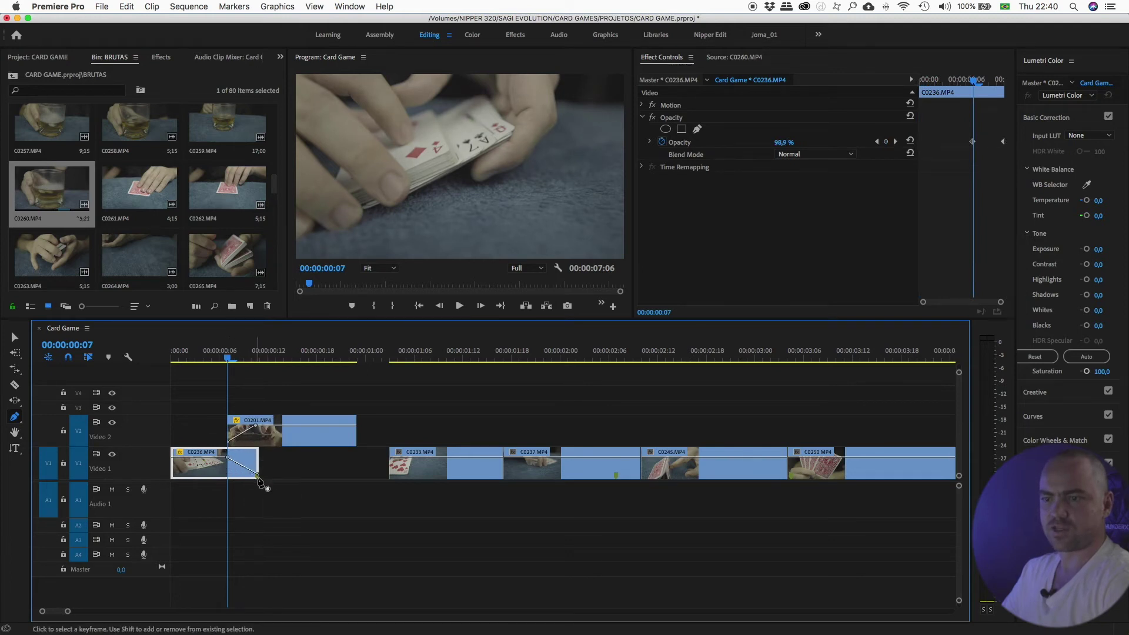
{"action": "left_click_drag", "start_coordinate": [229, 360], "coordinate": [211, 358]}
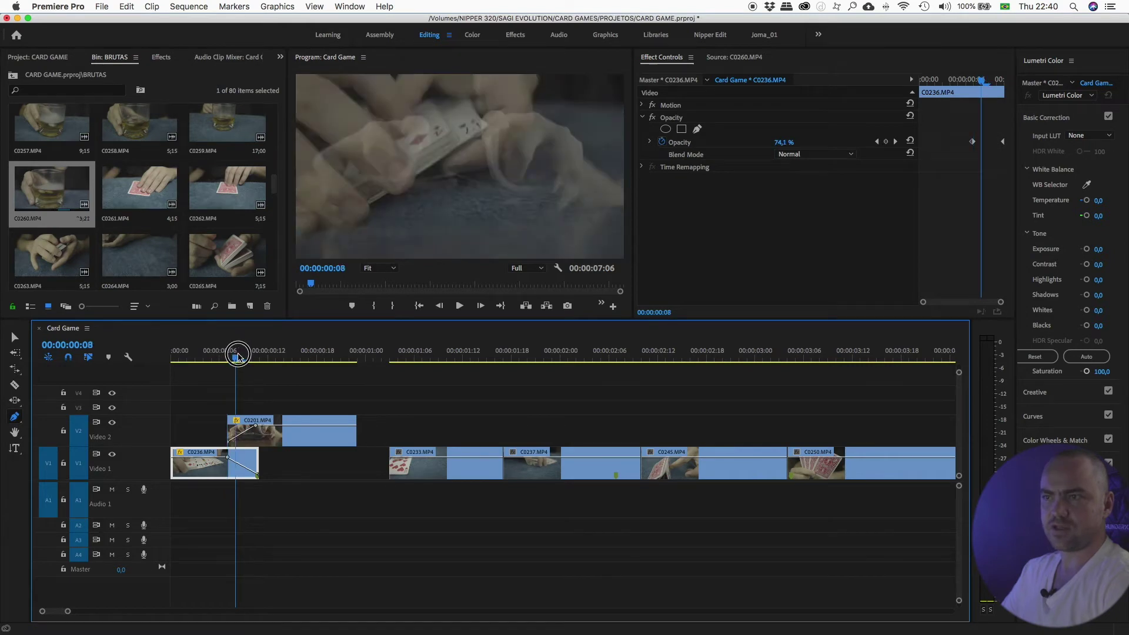
{"action": "left_click", "coordinate": [459, 305]}
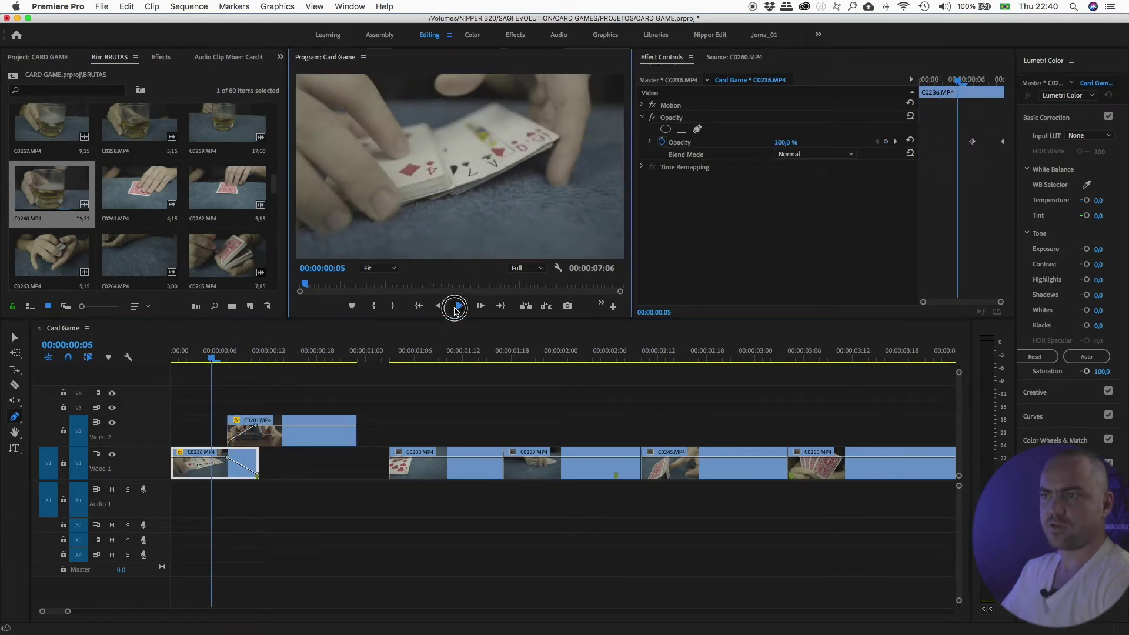
{"action": "left_click_drag", "start_coordinate": [216, 352], "coordinate": [252, 353]}
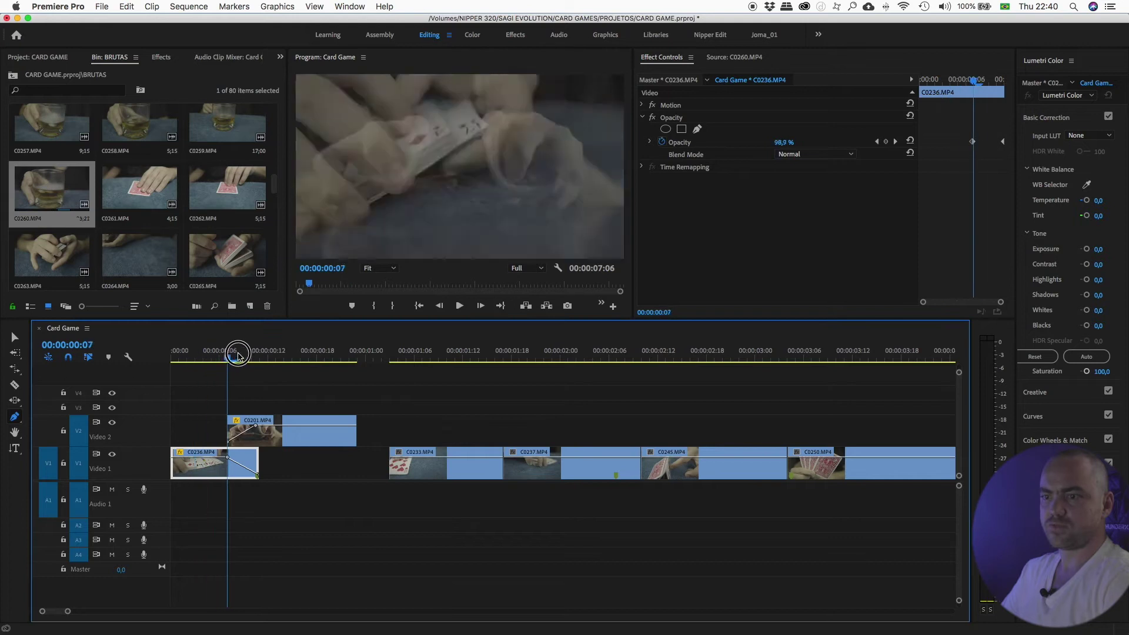
Extend C0236's end under C0201, move the fade-out keyframe to 00:00:00:12, and play the crossfade
{"action": "key", "text": "v"}
{"action": "mouse_move", "coordinate": [259, 464]}
{"action": "left_mouse_down"}
{"action": "mouse_move", "coordinate": [283, 465]}
{"action": "mouse_move", "coordinate": [277, 425]}
{"action": "left_mouse_up"}
{"action": "left_click", "coordinate": [269, 429]}
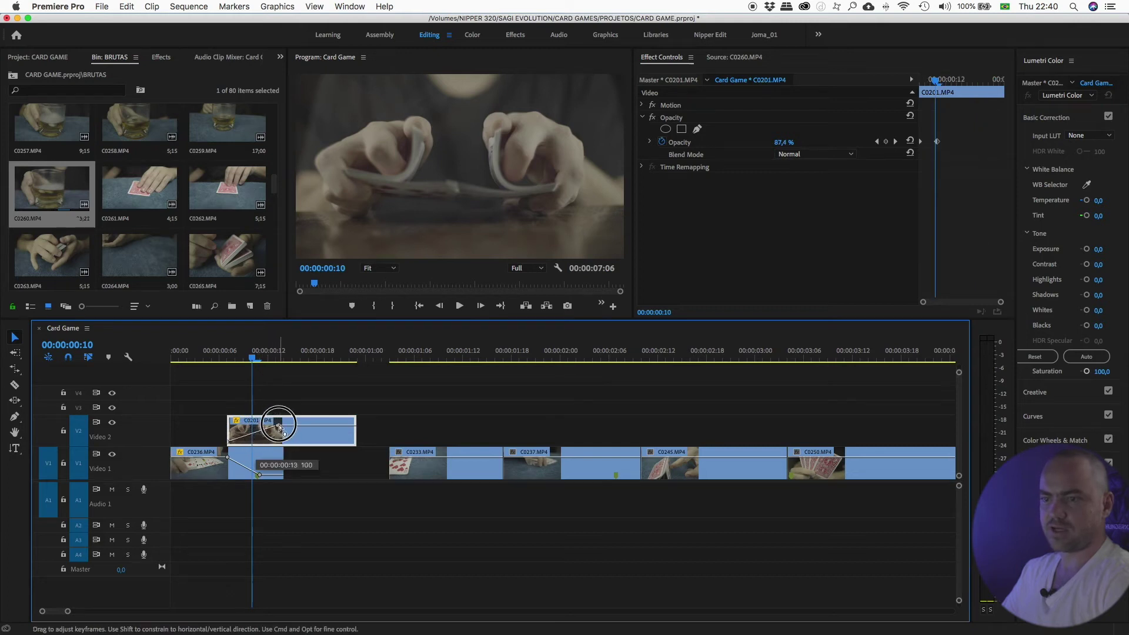
{"action": "left_click_drag", "start_coordinate": [259, 474], "coordinate": [277, 479]}
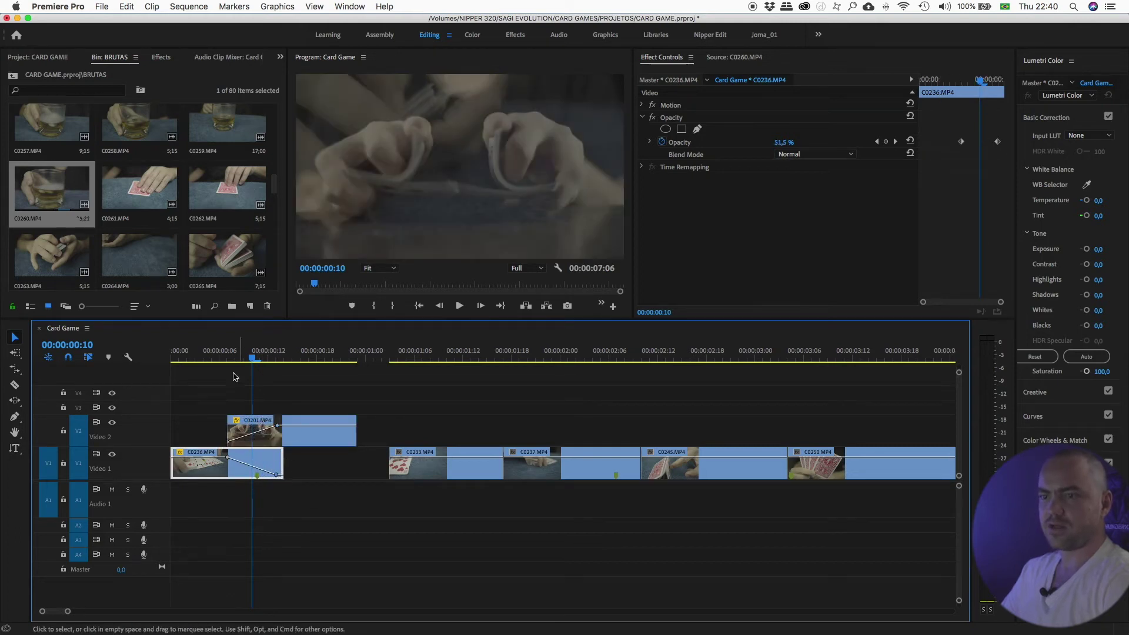
{"action": "left_click", "coordinate": [211, 352]}
{"action": "left_click", "coordinate": [459, 306]}
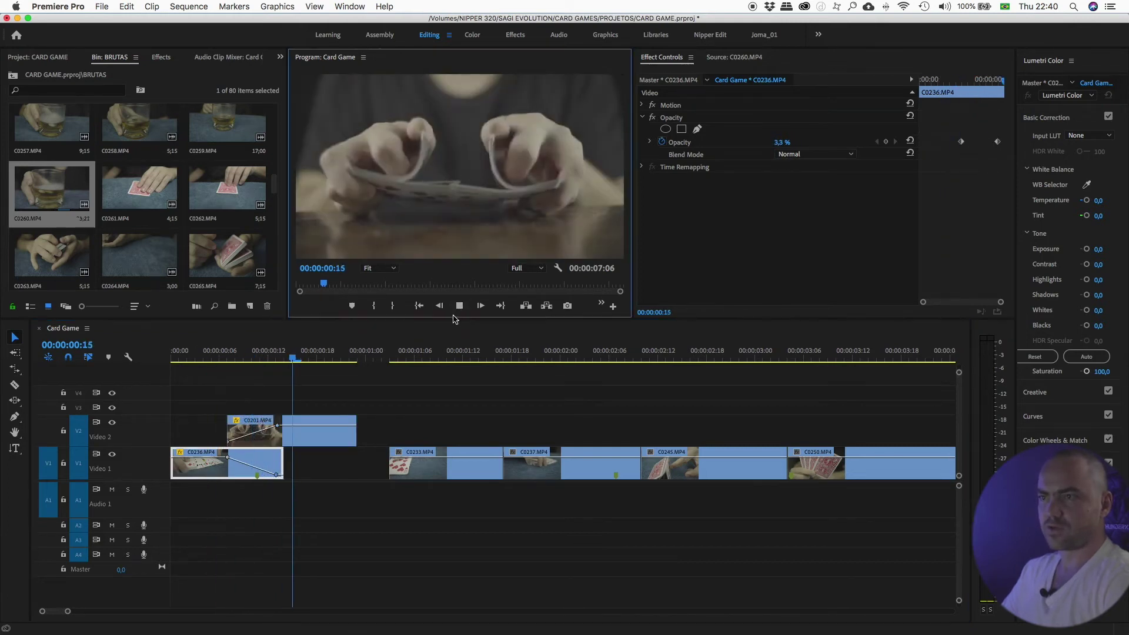
{"action": "left_click", "coordinate": [459, 305]}
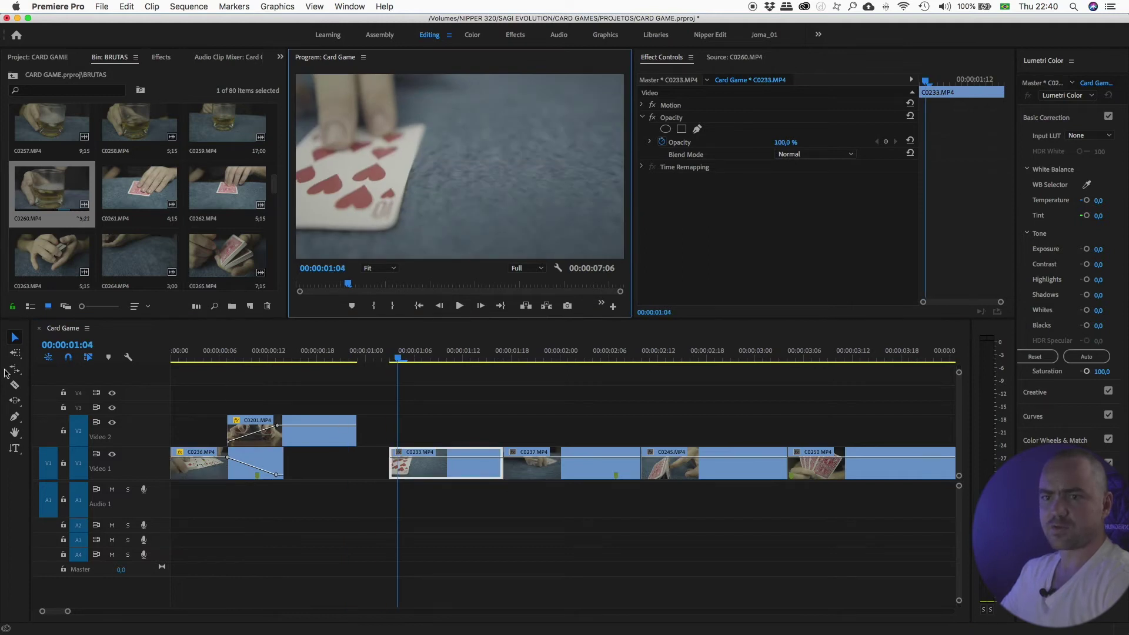
Select C0201 and C0236, accidentally clear them, and undo the deletion
{"action": "left_click", "coordinate": [15, 337]}
{"action": "left_click", "coordinate": [226, 398]}
{"action": "left_click_drag", "start_coordinate": [226, 398], "coordinate": [294, 464]}
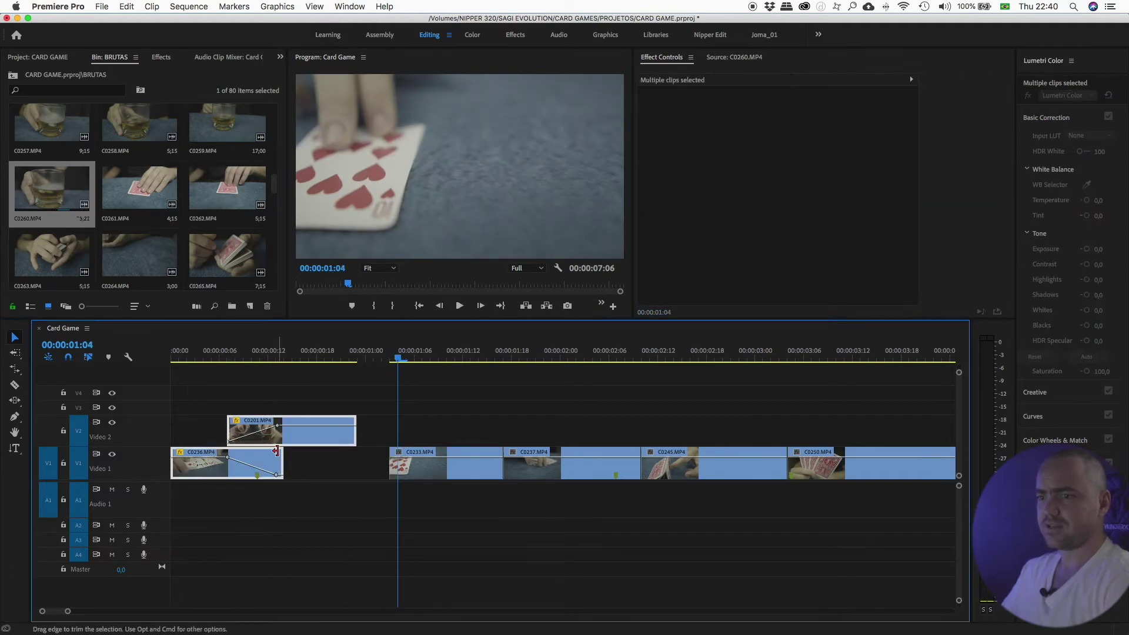
{"action": "right_click", "coordinate": [297, 440]}
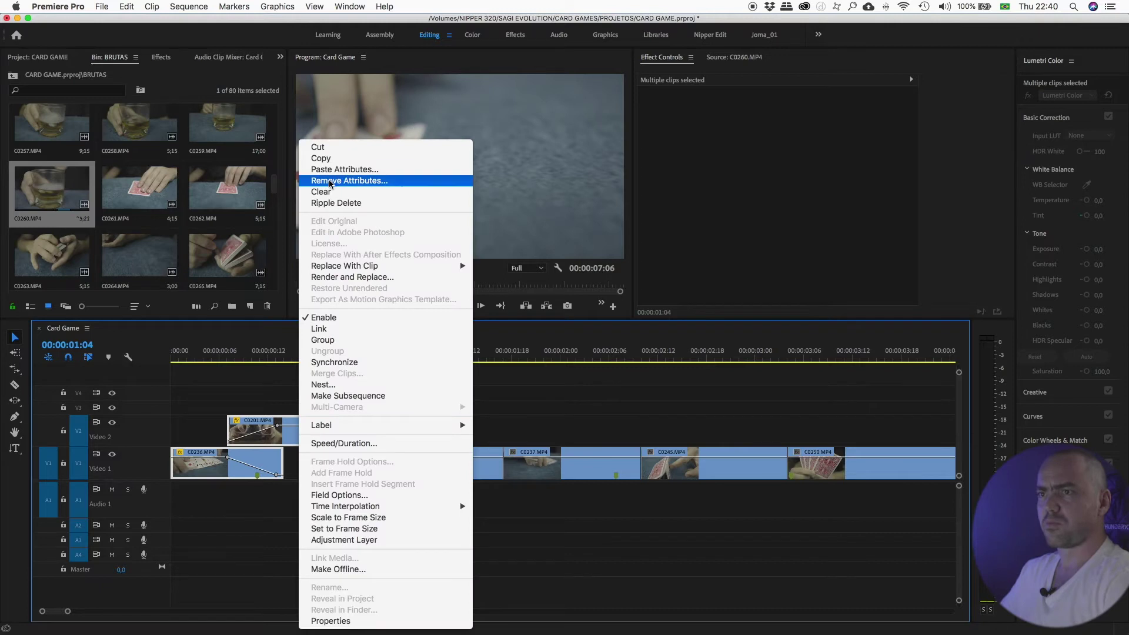
{"action": "left_click", "coordinate": [347, 191]}
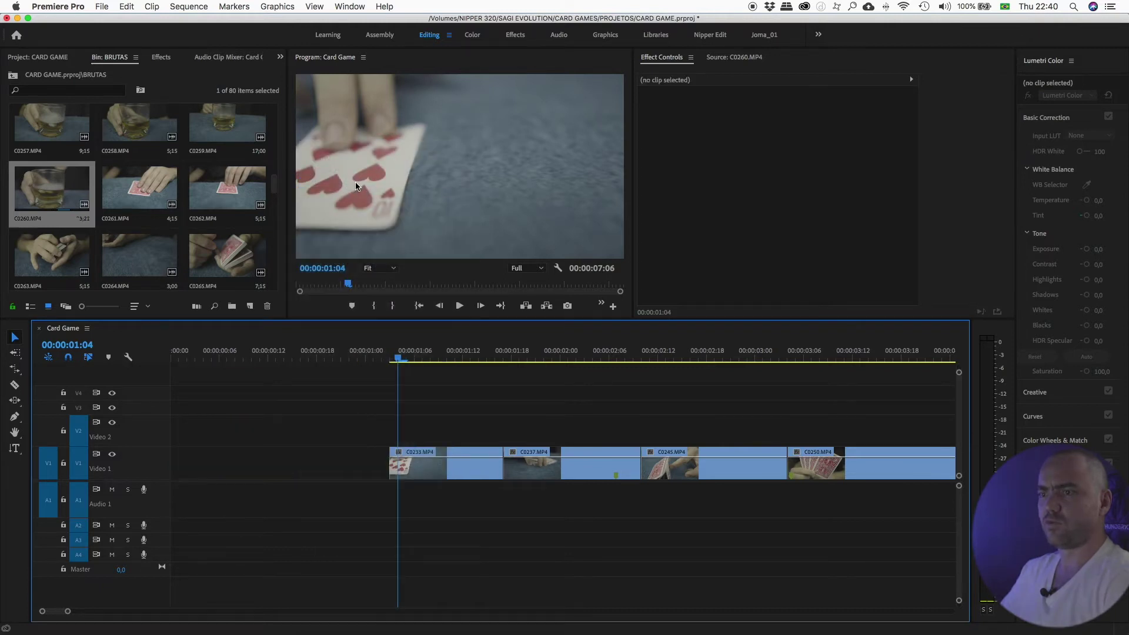
{"action": "key", "text": "super+z"}
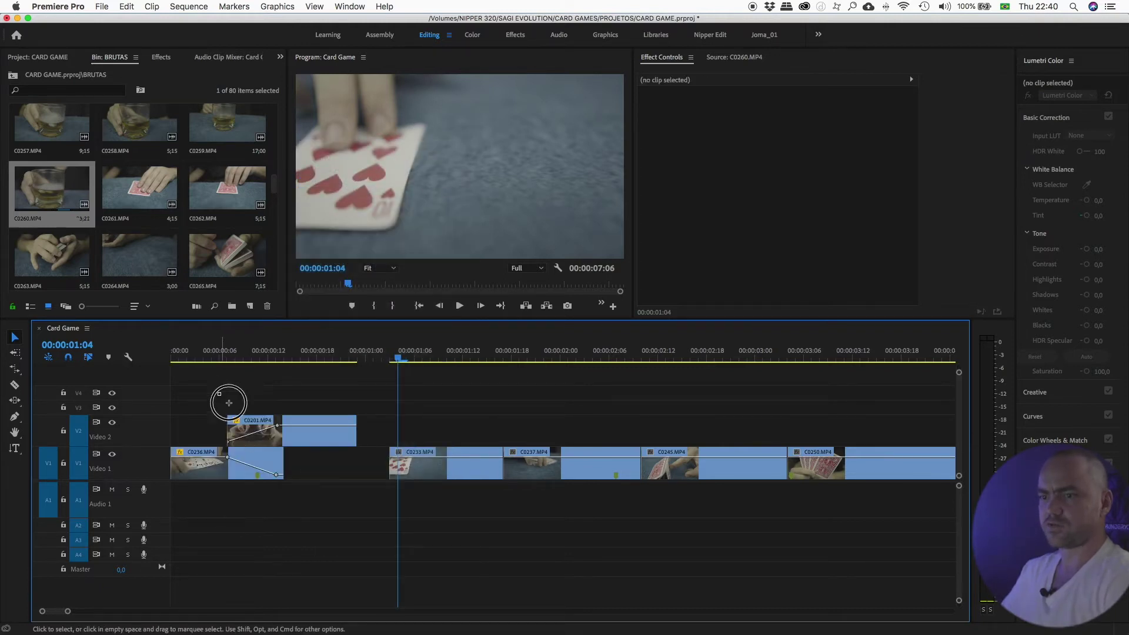
Remove the attributes from clips C0236 and C0201
{"action": "left_click_drag", "start_coordinate": [214, 390], "coordinate": [312, 432]}
{"action": "right_click", "coordinate": [312, 431]}
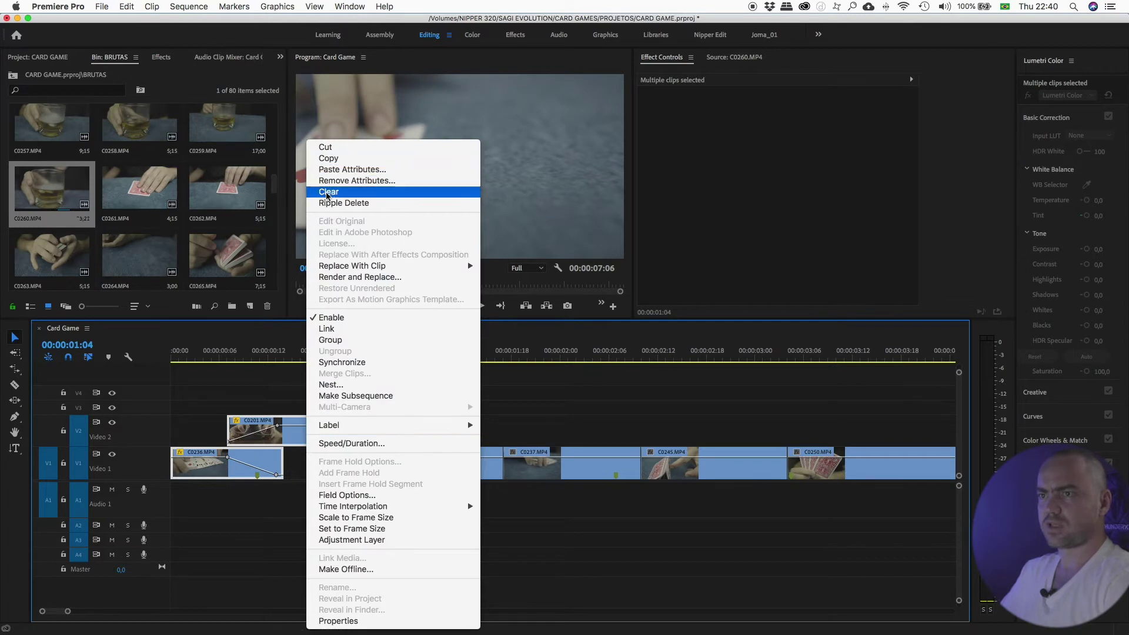
{"action": "left_click", "coordinate": [359, 181]}
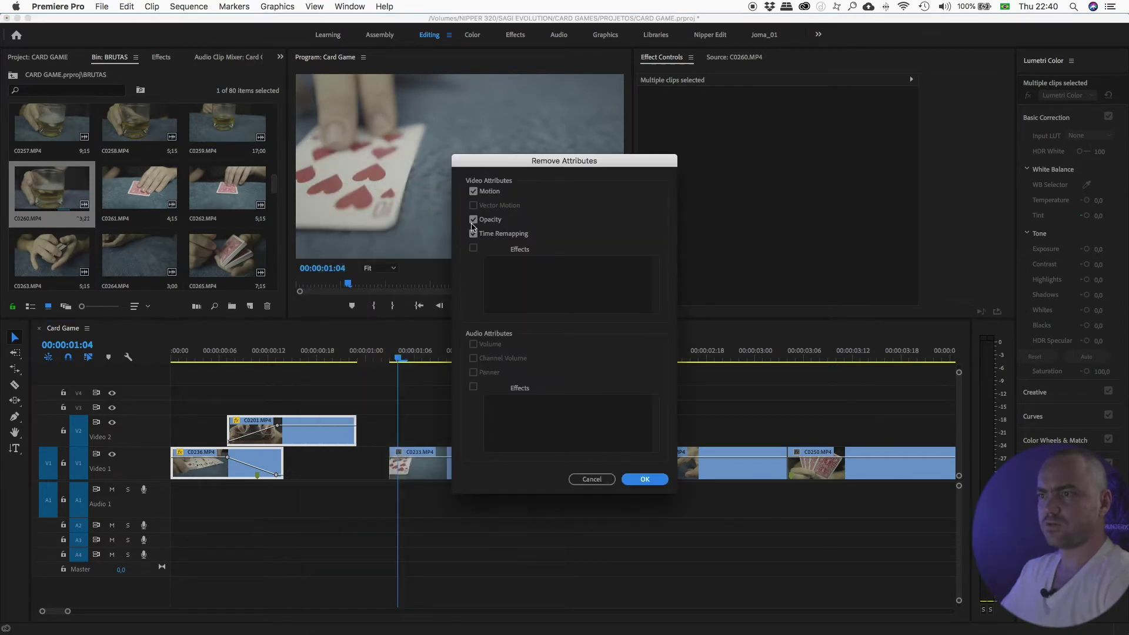
{"action": "left_click", "coordinate": [646, 479]}
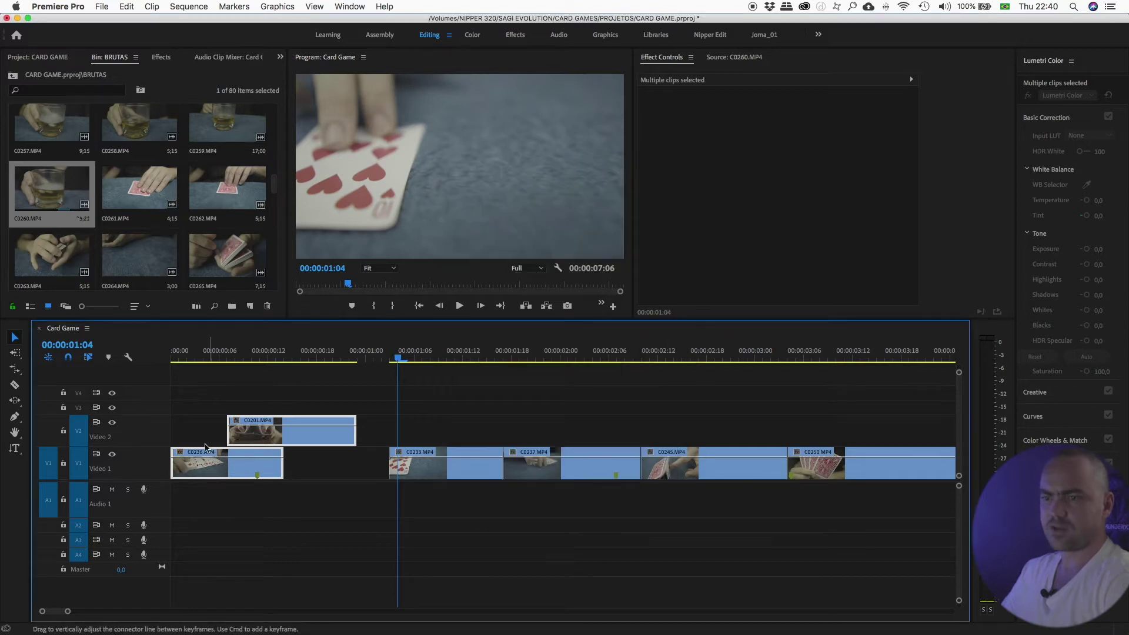
Trim C0236's end shorter and move C0201 down onto Video 1 right after it
{"action": "left_click", "coordinate": [244, 358]}
{"action": "mouse_move", "coordinate": [264, 434]}
{"action": "left_mouse_down"}
{"action": "mouse_move", "coordinate": [297, 434]}
{"action": "mouse_move", "coordinate": [258, 471]}
{"action": "left_mouse_up"}
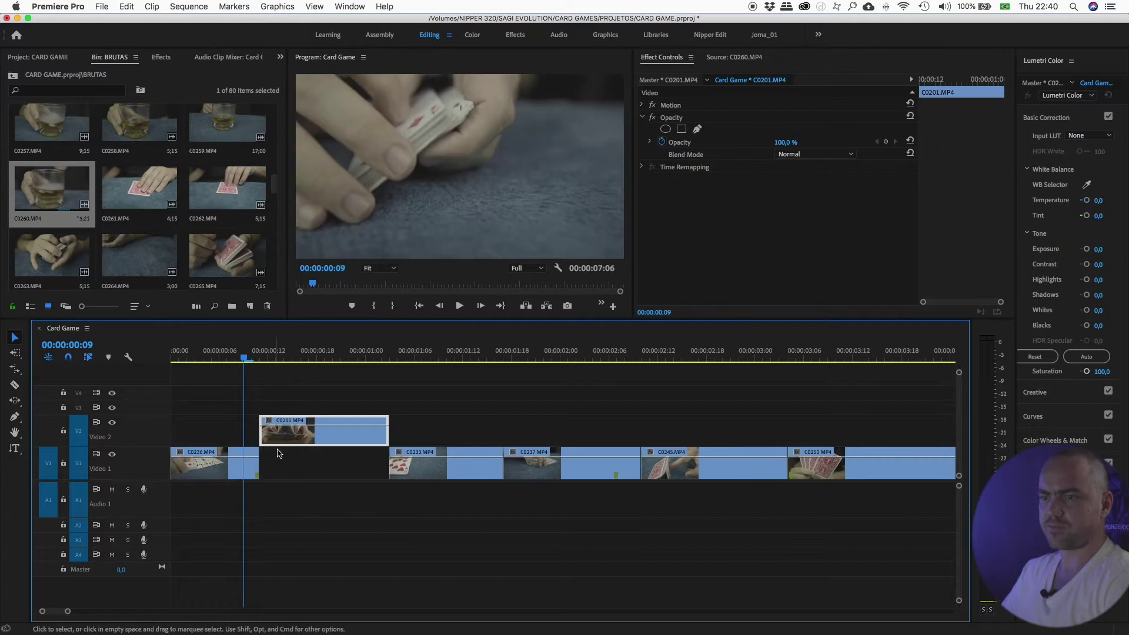
{"action": "left_click_drag", "start_coordinate": [280, 434], "coordinate": [282, 464]}
{"action": "left_click", "coordinate": [697, 544]}
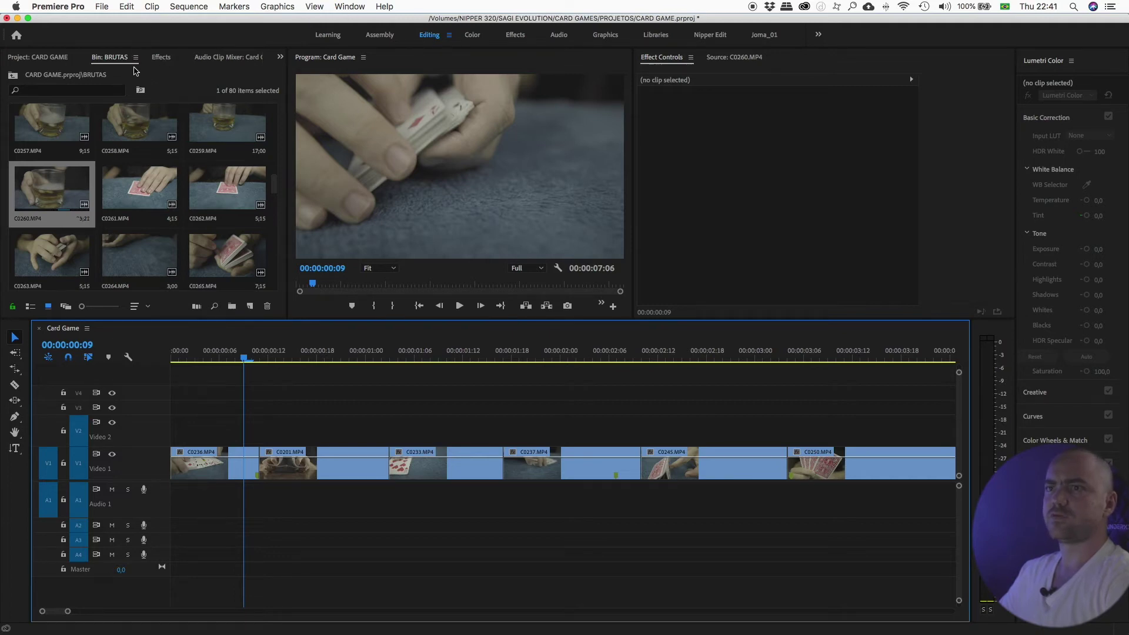
Switch among the Project, BRUTAS bin, Audio Clip Mixer and Effects panels, settling on Effects
{"action": "left_click", "coordinate": [162, 59]}
{"action": "left_click", "coordinate": [101, 58]}
{"action": "left_click", "coordinate": [46, 58]}
{"action": "left_click", "coordinate": [219, 60]}
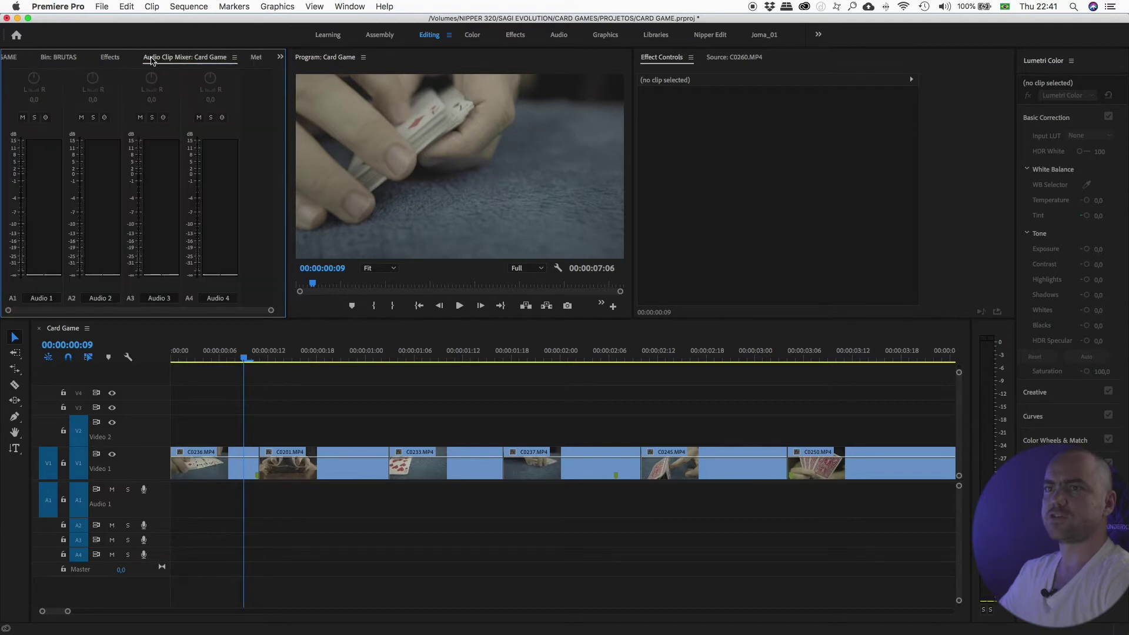
{"action": "left_click", "coordinate": [107, 58]}
{"action": "left_click", "coordinate": [350, 6]}
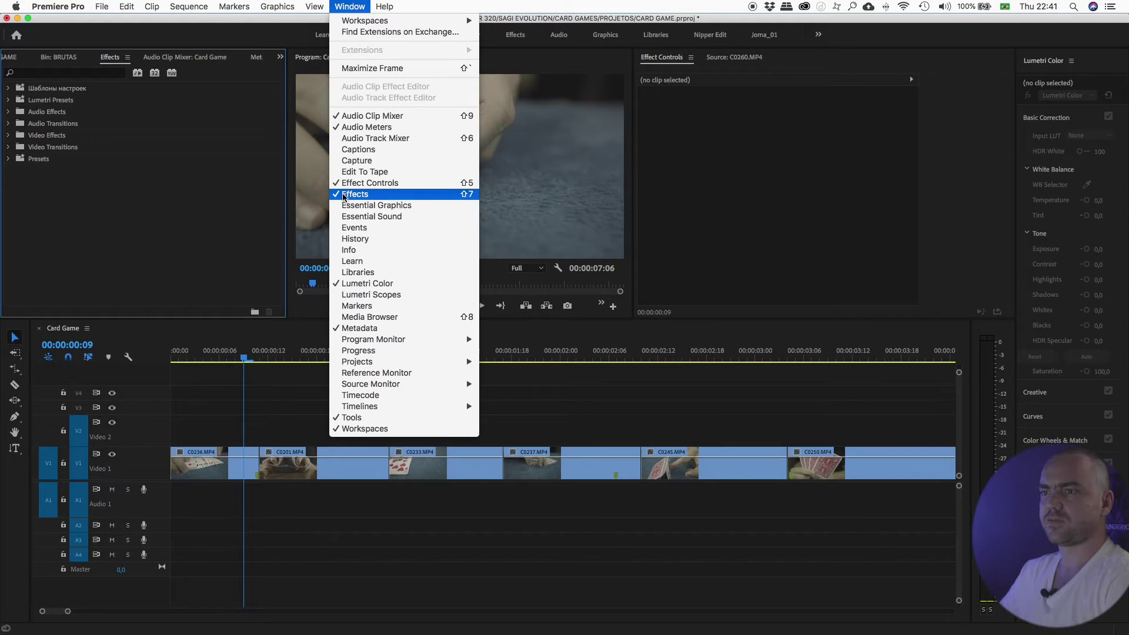
{"action": "left_click", "coordinate": [42, 135]}
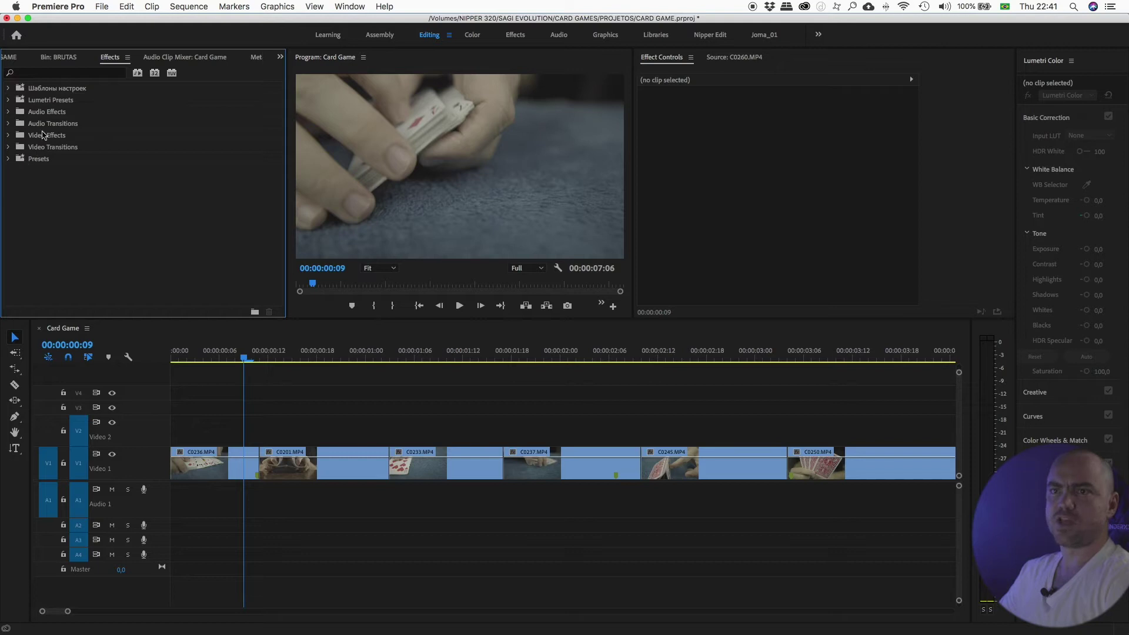
Expand the Video Transitions category and select clip C0236 at the sequence start
{"action": "left_click", "coordinate": [21, 137]}
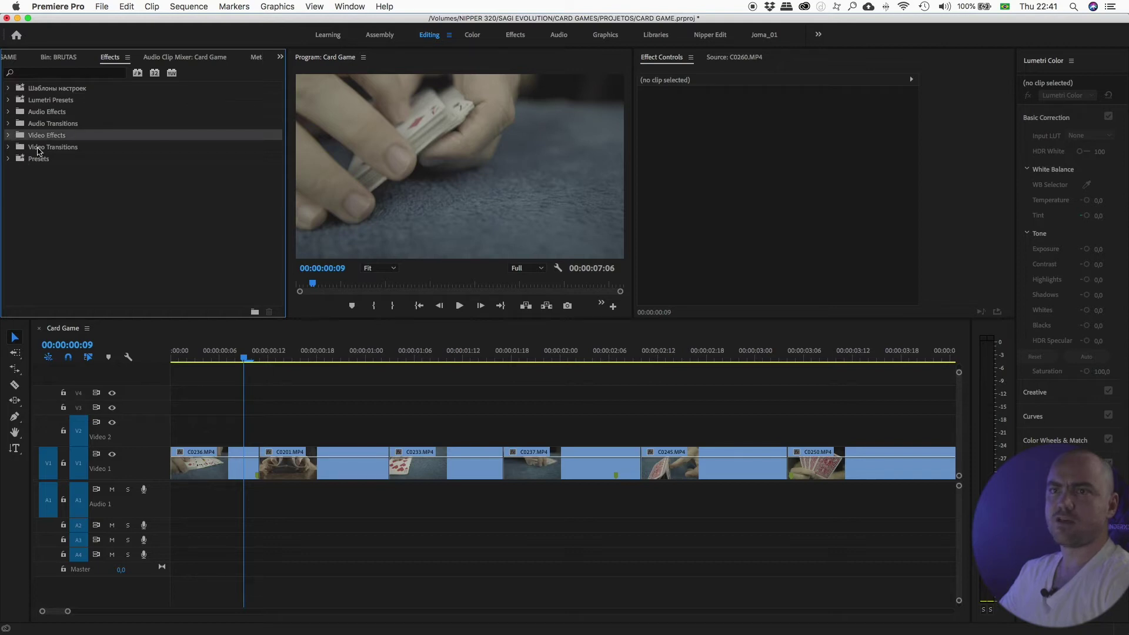
{"action": "left_click", "coordinate": [19, 148]}
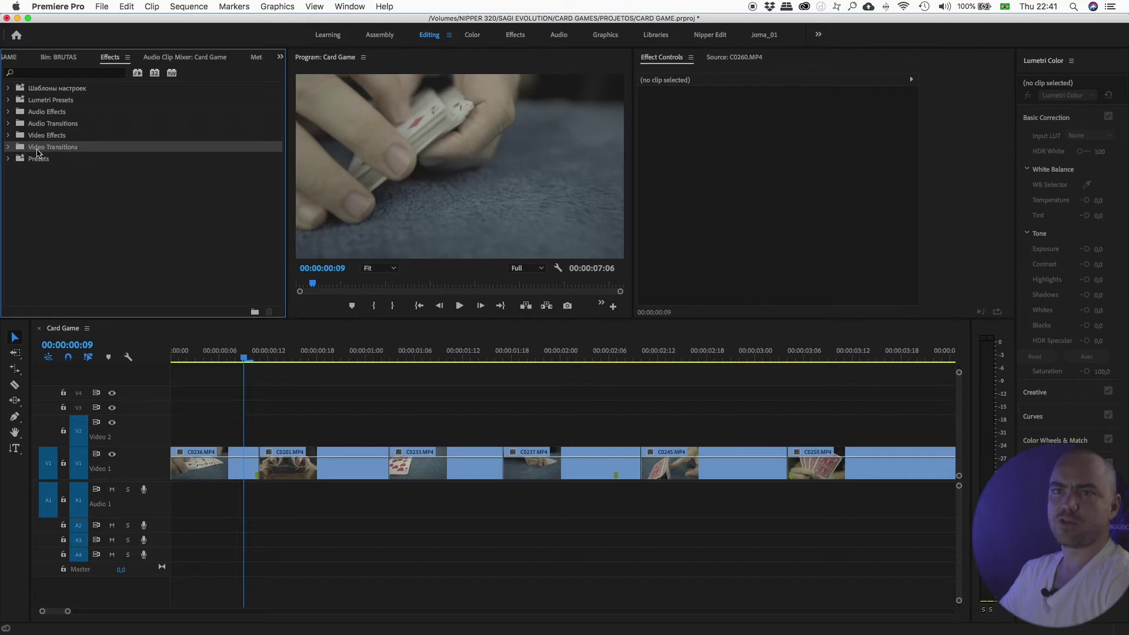
{"action": "left_click", "coordinate": [8, 147]}
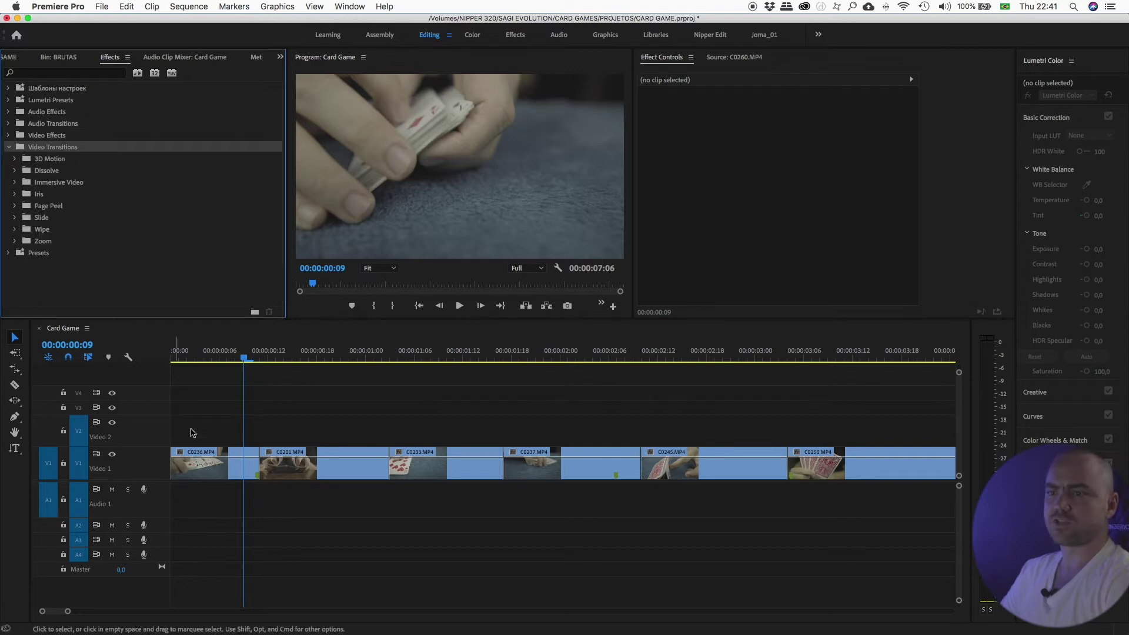
{"action": "left_click", "coordinate": [227, 354]}
{"action": "left_click", "coordinate": [206, 465]}
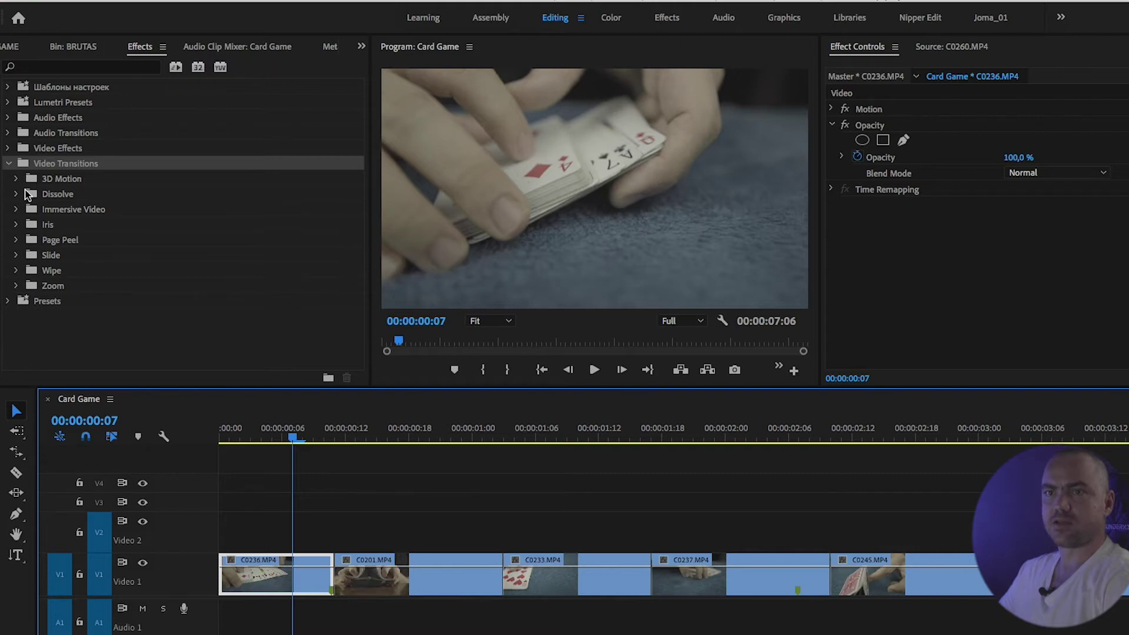
Expand the Dissolve folder and select Cross Dissolve
{"action": "left_click", "coordinate": [34, 194]}
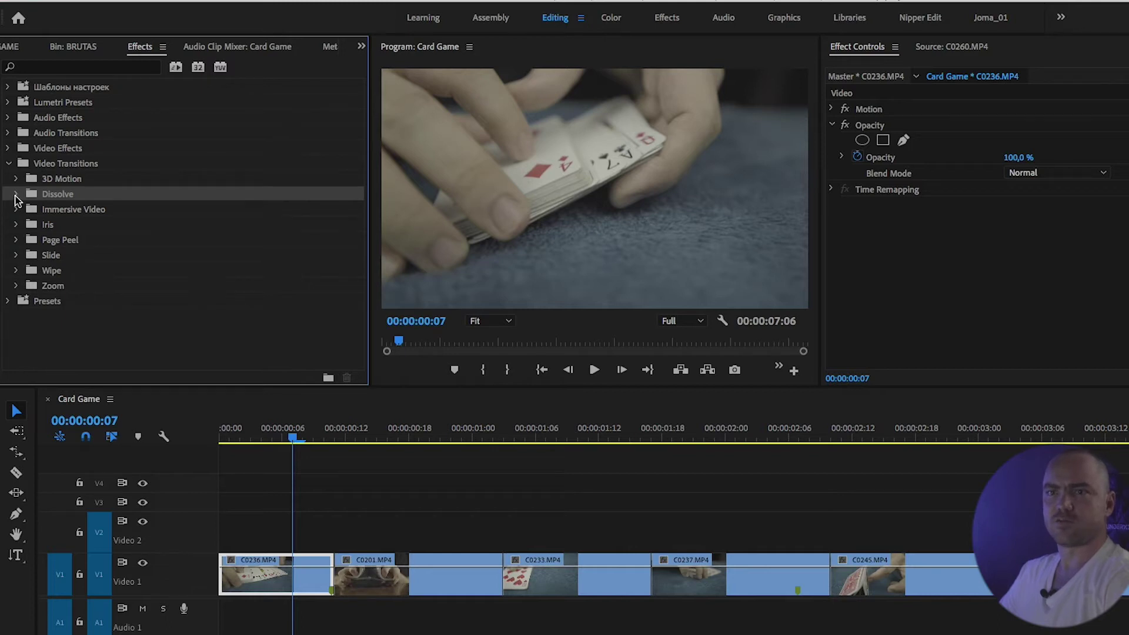
{"action": "left_click", "coordinate": [17, 195]}
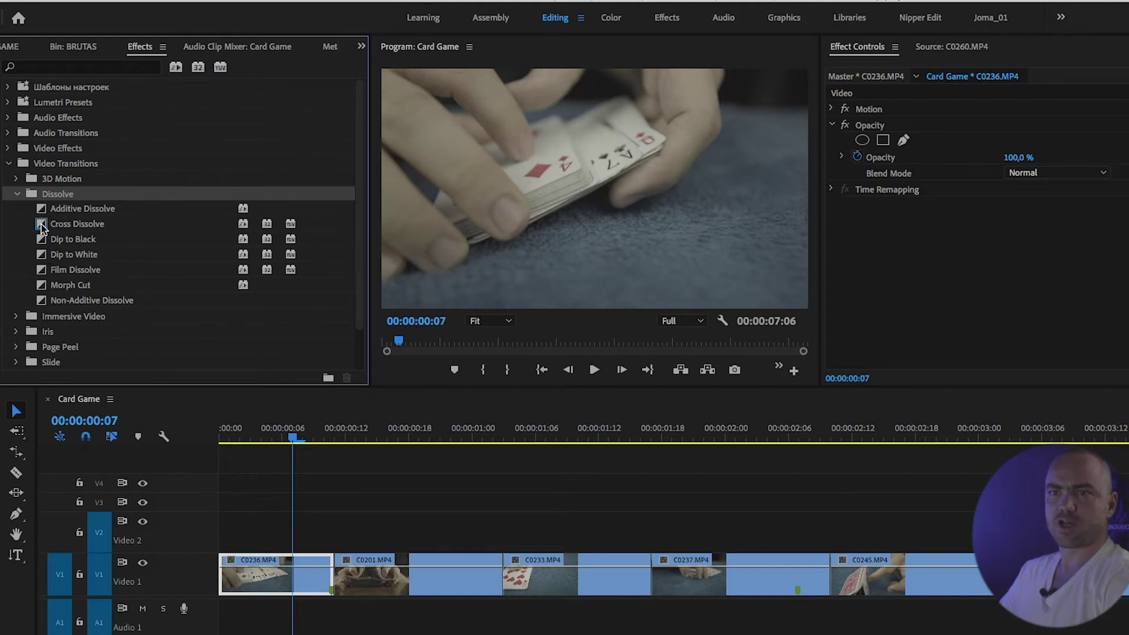
{"action": "left_click", "coordinate": [41, 224]}
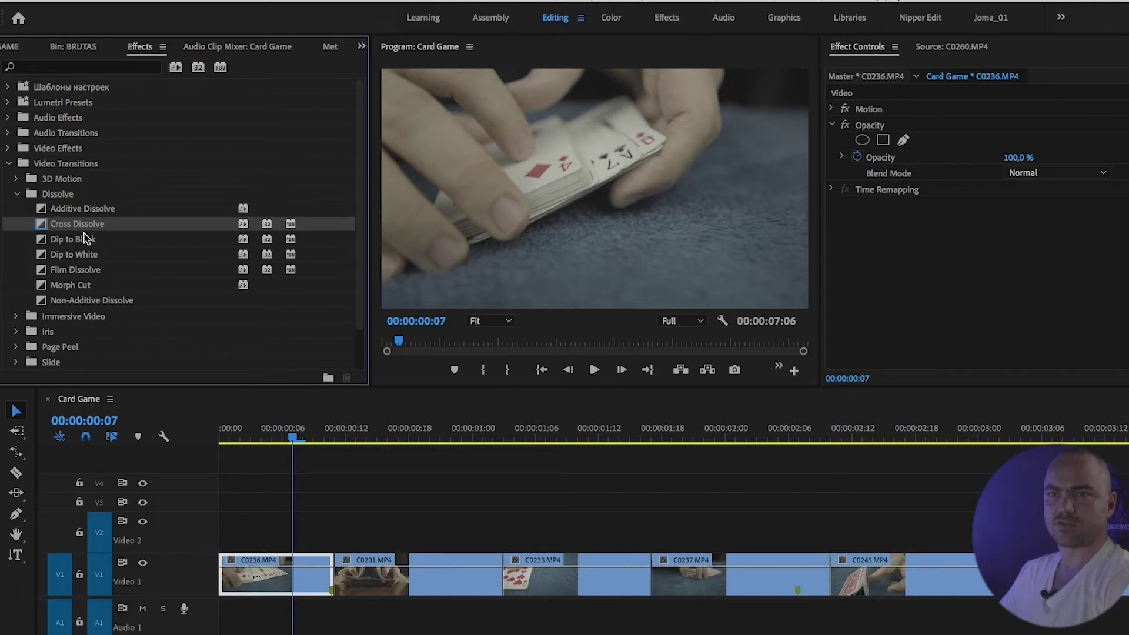
Drag Cross Dissolve onto the cut between C0201 and C0233
{"action": "mouse_move", "coordinate": [41, 224]}
{"action": "left_mouse_down"}
{"action": "mouse_move", "coordinate": [330, 575]}
{"action": "mouse_move", "coordinate": [352, 576]}
{"action": "left_mouse_up"}
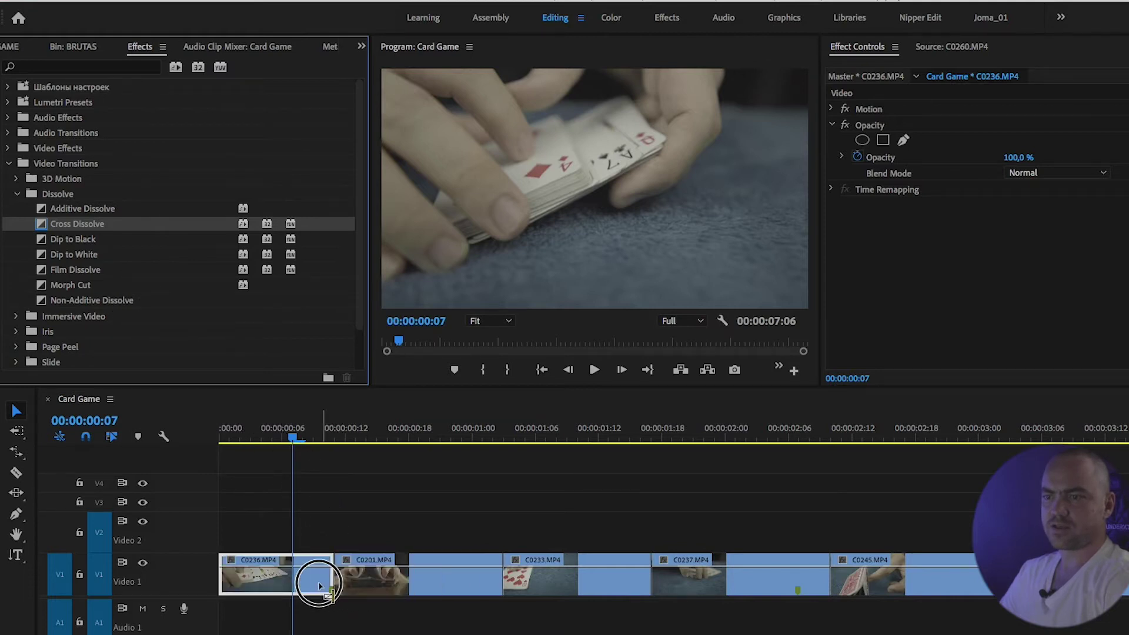
{"action": "left_click_drag", "start_coordinate": [626, 579], "coordinate": [504, 576]}
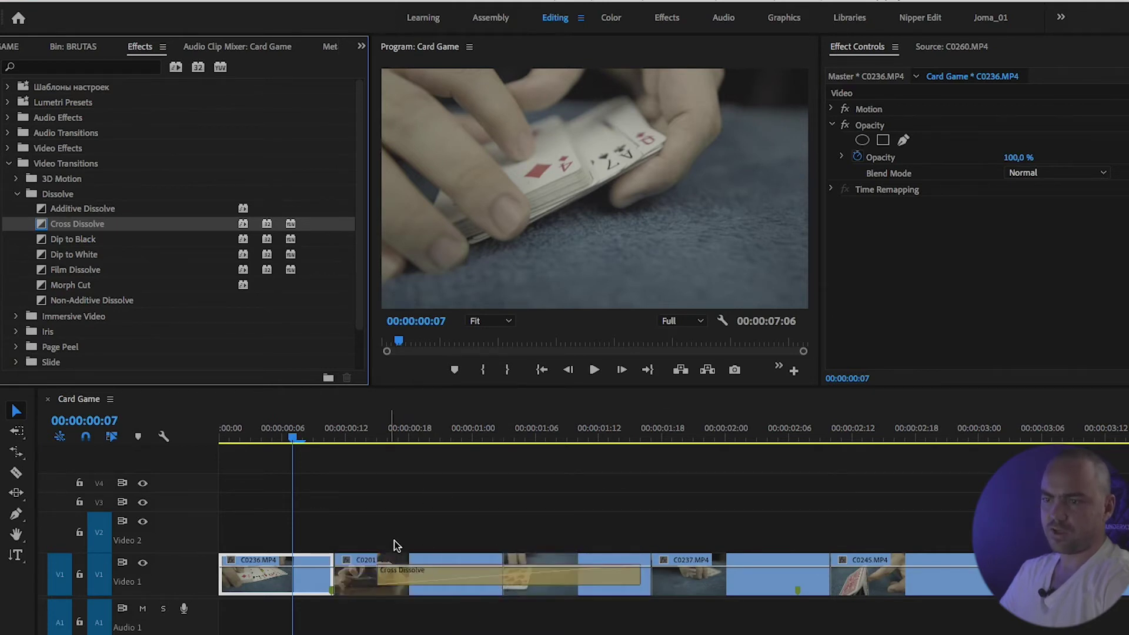
{"action": "left_click", "coordinate": [427, 598]}
Shorten the Cross Dissolve from its left edge and play it back
{"action": "left_click", "coordinate": [390, 582]}
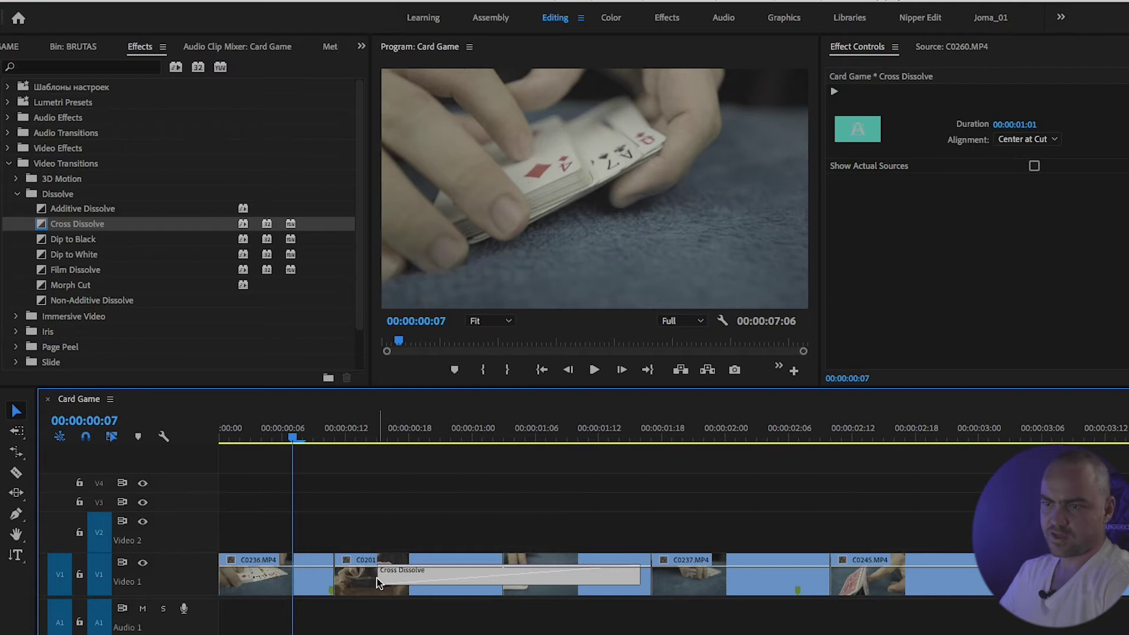
{"action": "left_click", "coordinate": [378, 582]}
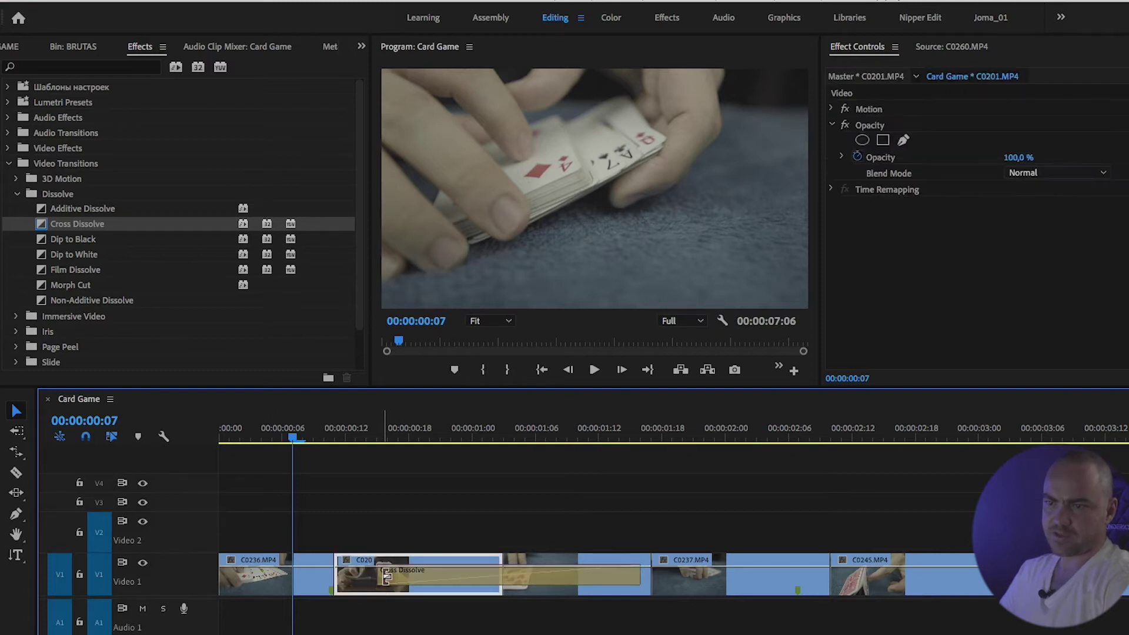
{"action": "left_click_drag", "start_coordinate": [386, 578], "coordinate": [465, 583]}
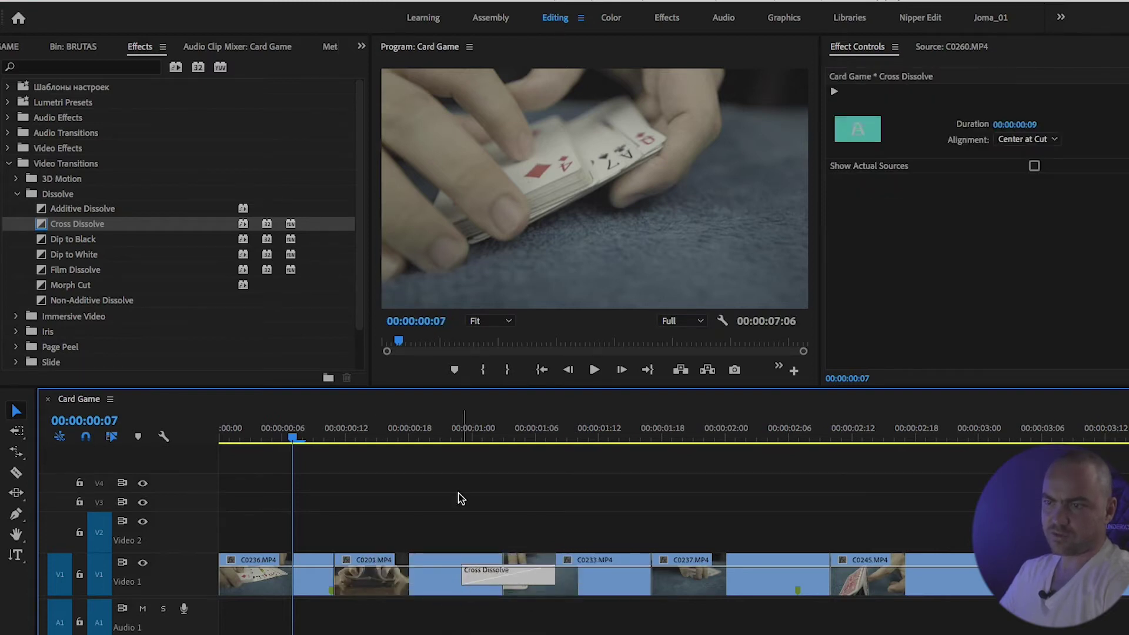
{"action": "left_click_drag", "start_coordinate": [403, 435], "coordinate": [386, 435]}
{"action": "left_click", "coordinate": [594, 369]}
{"action": "mouse_move", "coordinate": [478, 431]}
{"action": "left_mouse_down"}
{"action": "mouse_move", "coordinate": [544, 429]}
{"action": "mouse_move", "coordinate": [539, 440]}
{"action": "mouse_move", "coordinate": [556, 445]}
{"action": "mouse_move", "coordinate": [456, 459]}
{"action": "mouse_move", "coordinate": [537, 493]}
{"action": "left_mouse_up"}
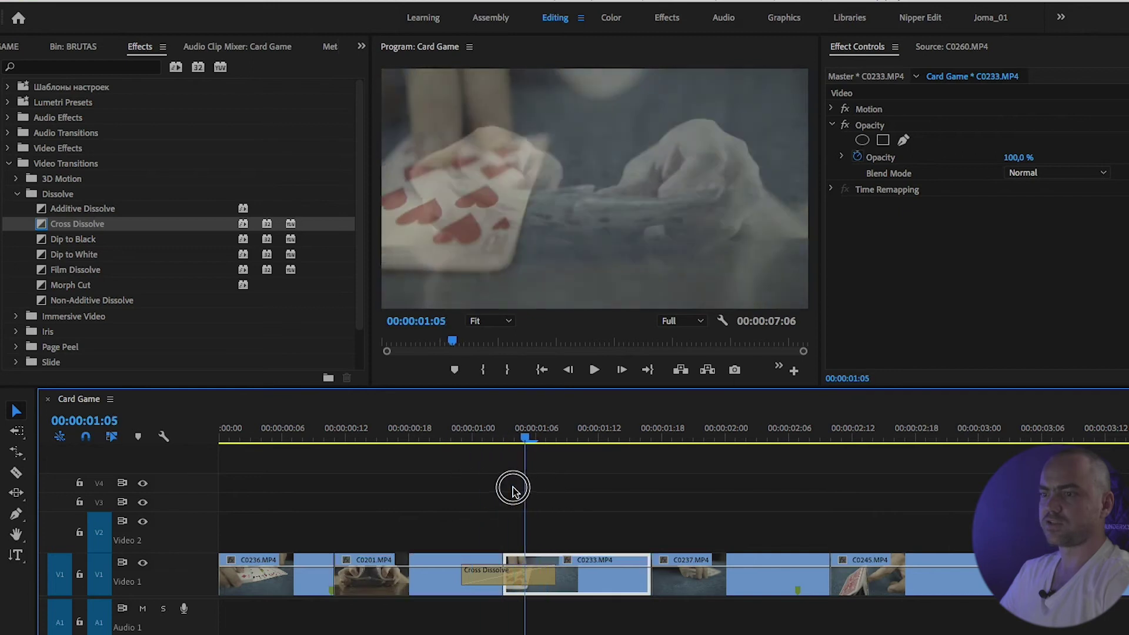
Lengthen the Cross Dissolve to 00:00:01:03 and preview it
{"action": "left_click_drag", "start_coordinate": [537, 493], "coordinate": [493, 488]}
{"action": "left_click_drag", "start_coordinate": [468, 579], "coordinate": [370, 574]}
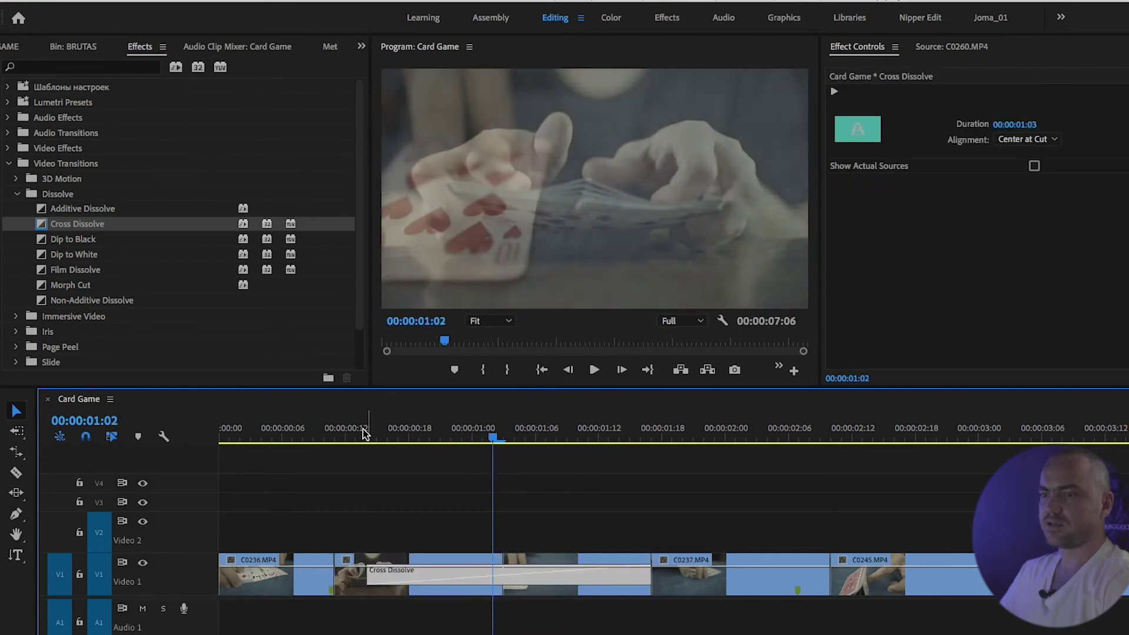
{"action": "left_click_drag", "start_coordinate": [404, 441], "coordinate": [408, 450]}
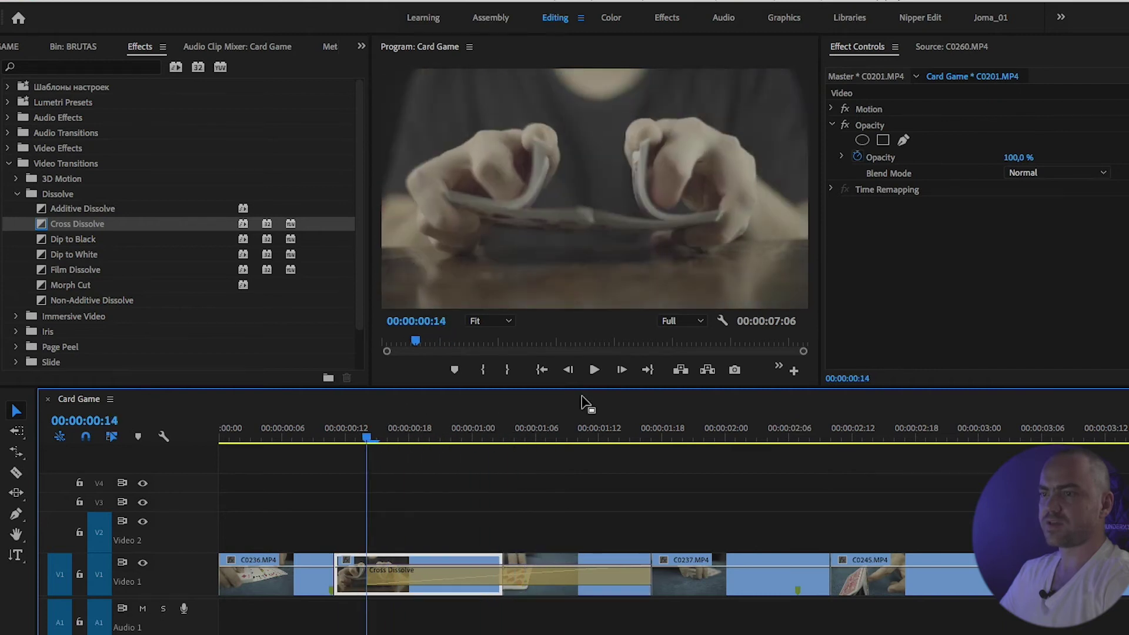
{"action": "left_click", "coordinate": [592, 369]}
{"action": "left_click_drag", "start_coordinate": [357, 441], "coordinate": [427, 444]}
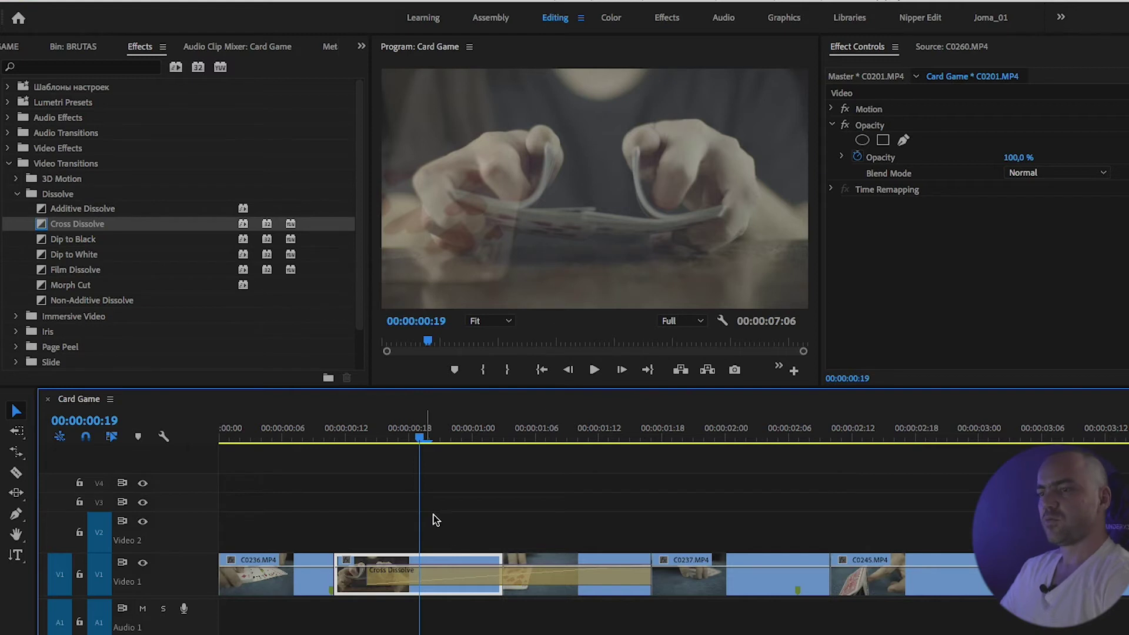
Delete the Cross Dissolve transition between C0201 and C0233
{"action": "left_click", "coordinate": [427, 576]}
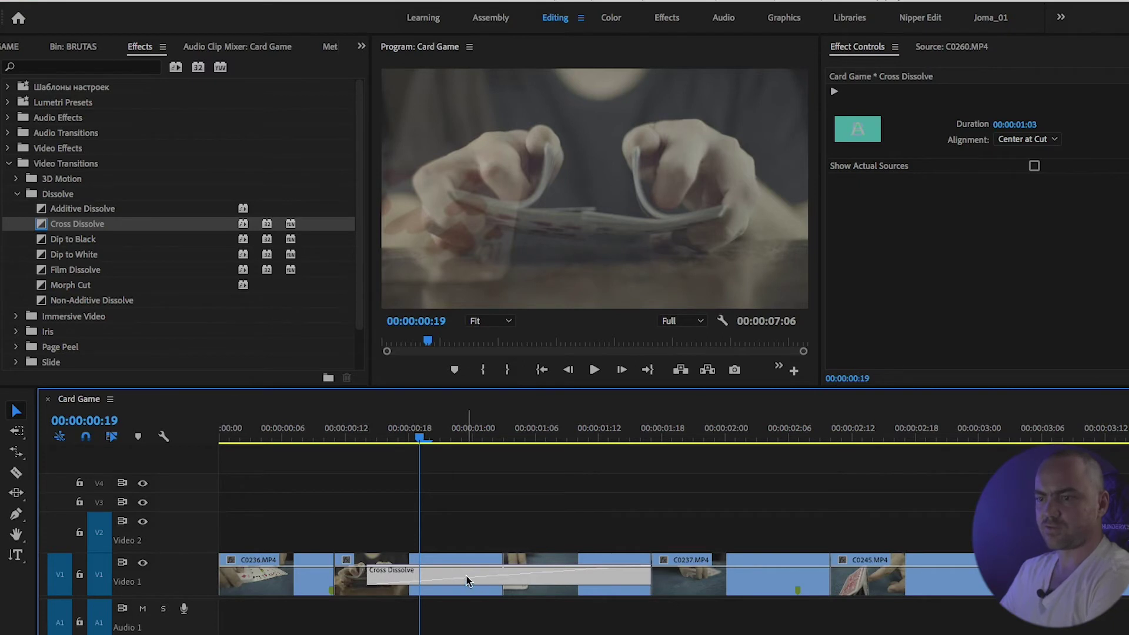
{"action": "key", "text": "Delete"}
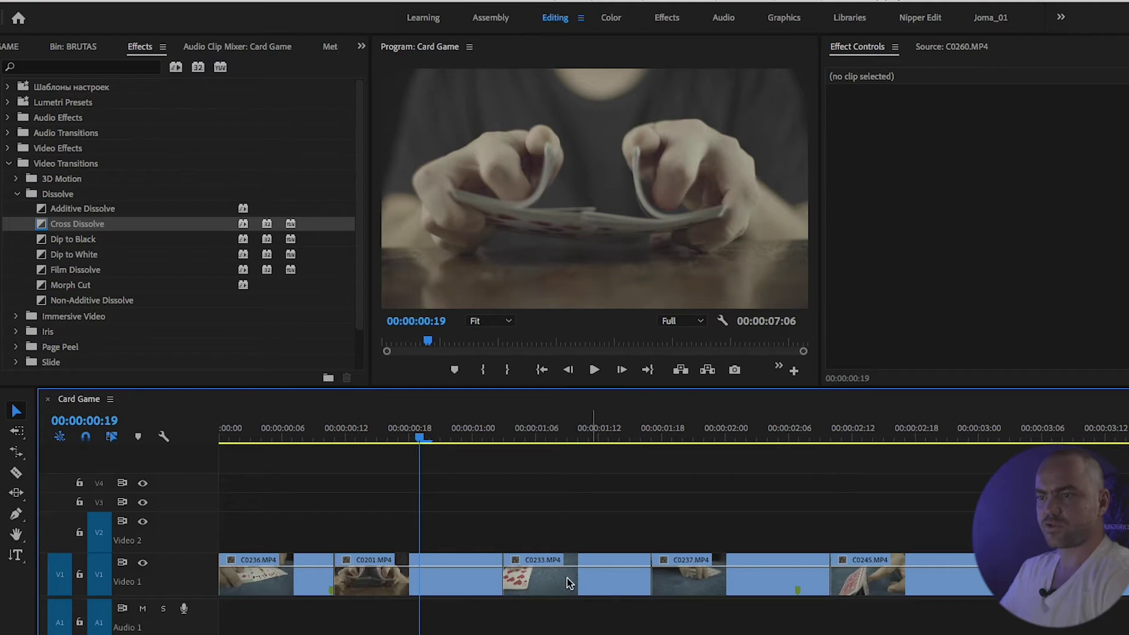
{"action": "mouse_move", "coordinate": [450, 438]}
{"action": "left_mouse_down"}
{"action": "mouse_move", "coordinate": [561, 435]}
{"action": "mouse_move", "coordinate": [461, 438]}
{"action": "left_mouse_up"}
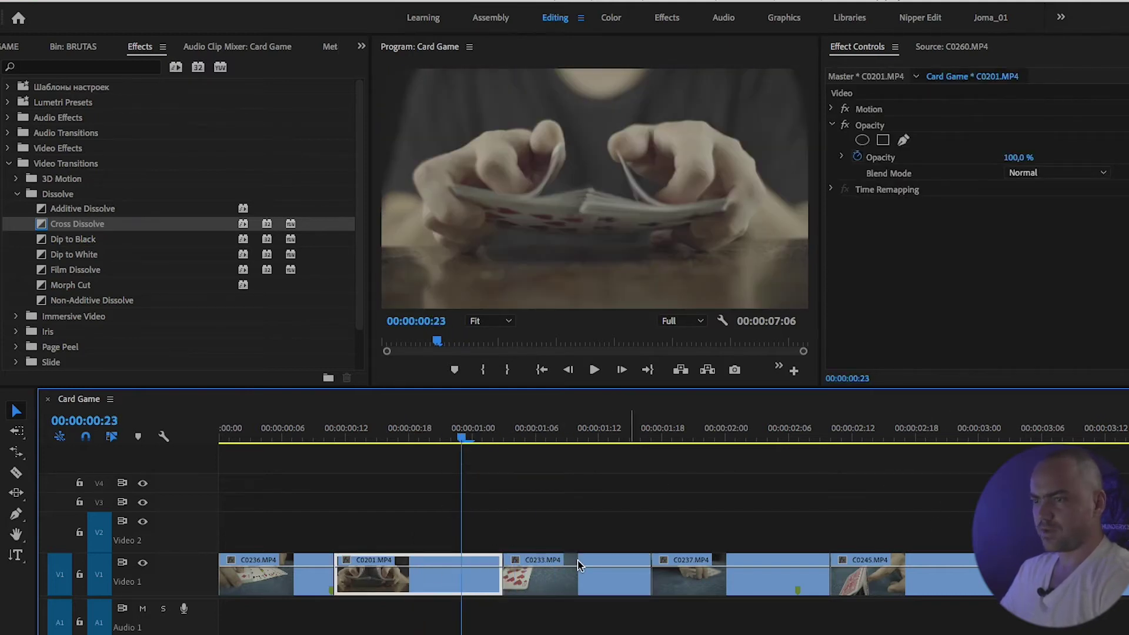
Move clip C0233 up onto Video 2 and trim its start
{"action": "mouse_move", "coordinate": [551, 590]}
{"action": "left_mouse_down"}
{"action": "mouse_move", "coordinate": [559, 546]}
{"action": "mouse_move", "coordinate": [937, 523]}
{"action": "mouse_move", "coordinate": [338, 553]}
{"action": "left_mouse_up"}
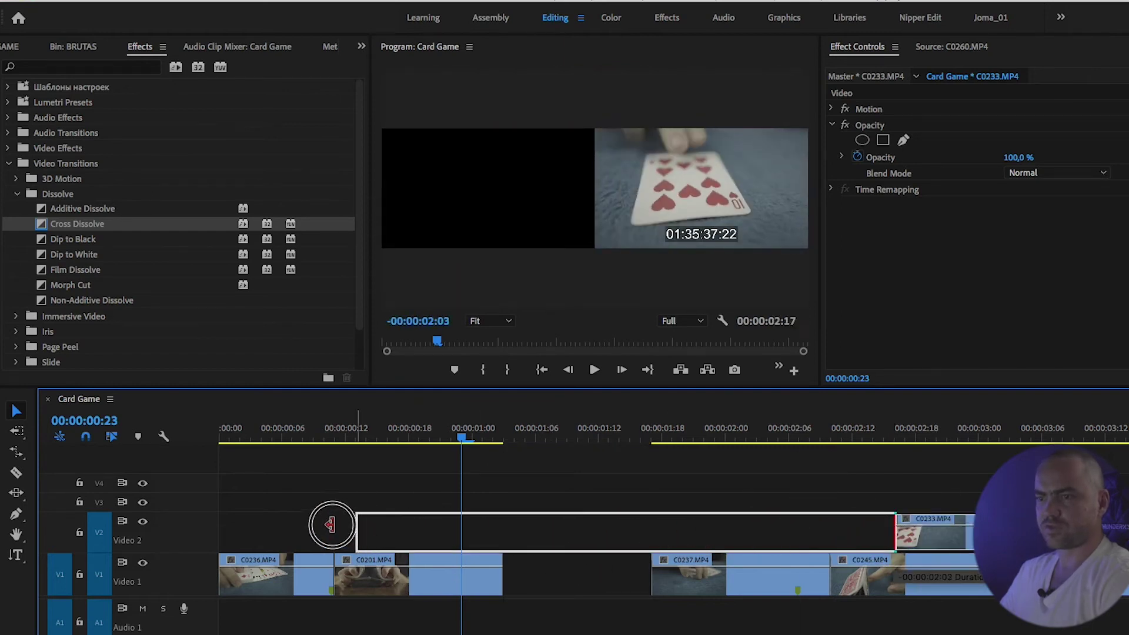
{"action": "left_click_drag", "start_coordinate": [325, 544], "coordinate": [427, 536]}
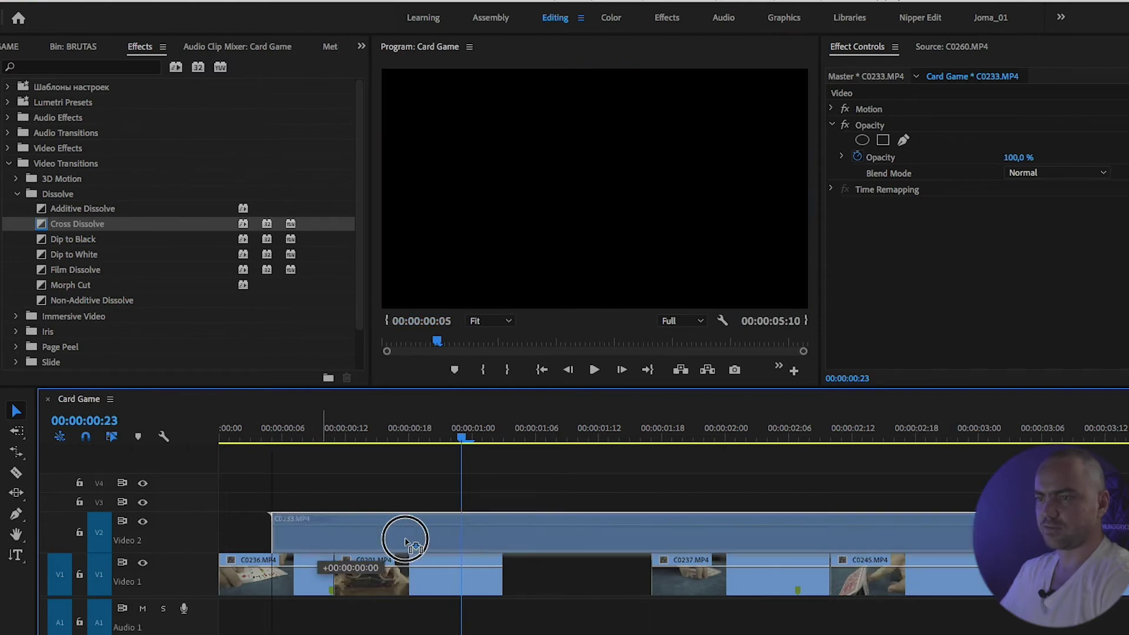
{"action": "mouse_move", "coordinate": [426, 536]}
{"action": "left_mouse_down"}
{"action": "mouse_move", "coordinate": [937, 533]}
{"action": "mouse_move", "coordinate": [498, 579]}
{"action": "left_mouse_up"}
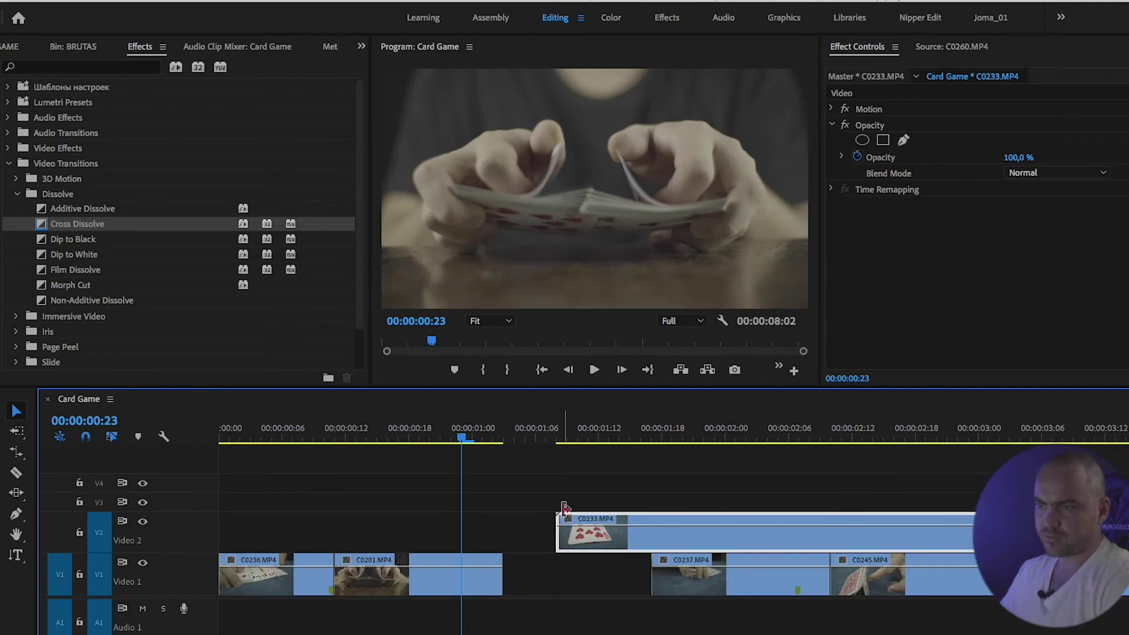
{"action": "left_click_drag", "start_coordinate": [547, 539], "coordinate": [479, 535]}
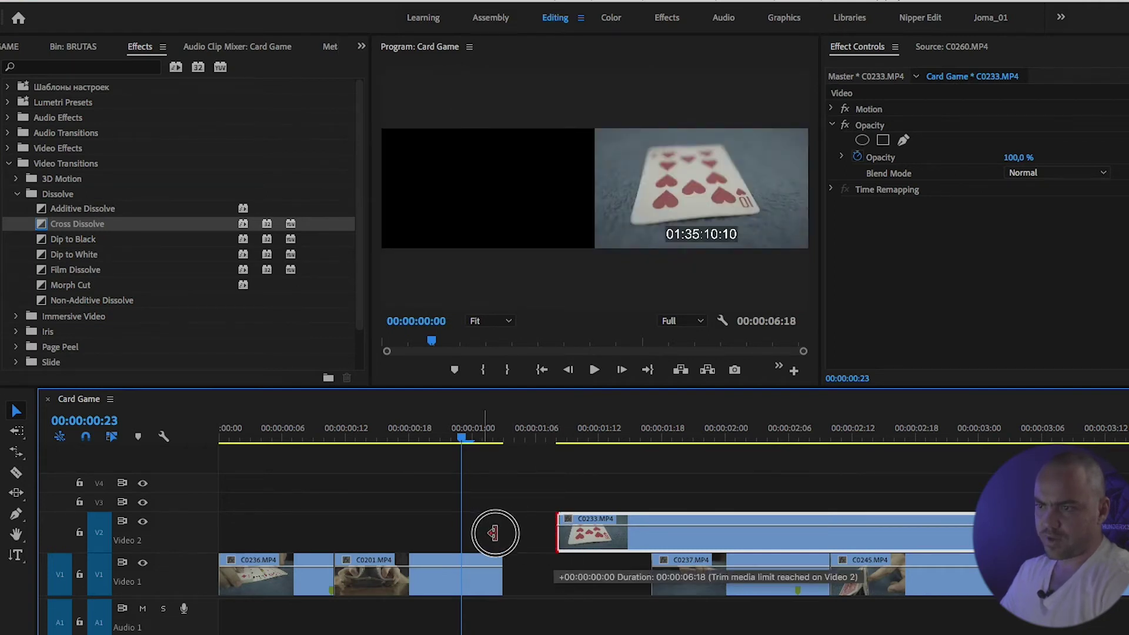
Slide C0233 left to follow C0201, then lift C0201 onto Video 2
{"action": "left_click", "coordinate": [572, 434]}
{"action": "mouse_move", "coordinate": [572, 434]}
{"action": "left_mouse_down"}
{"action": "mouse_move", "coordinate": [691, 474]}
{"action": "mouse_move", "coordinate": [643, 471]}
{"action": "mouse_move", "coordinate": [567, 519]}
{"action": "left_mouse_up"}
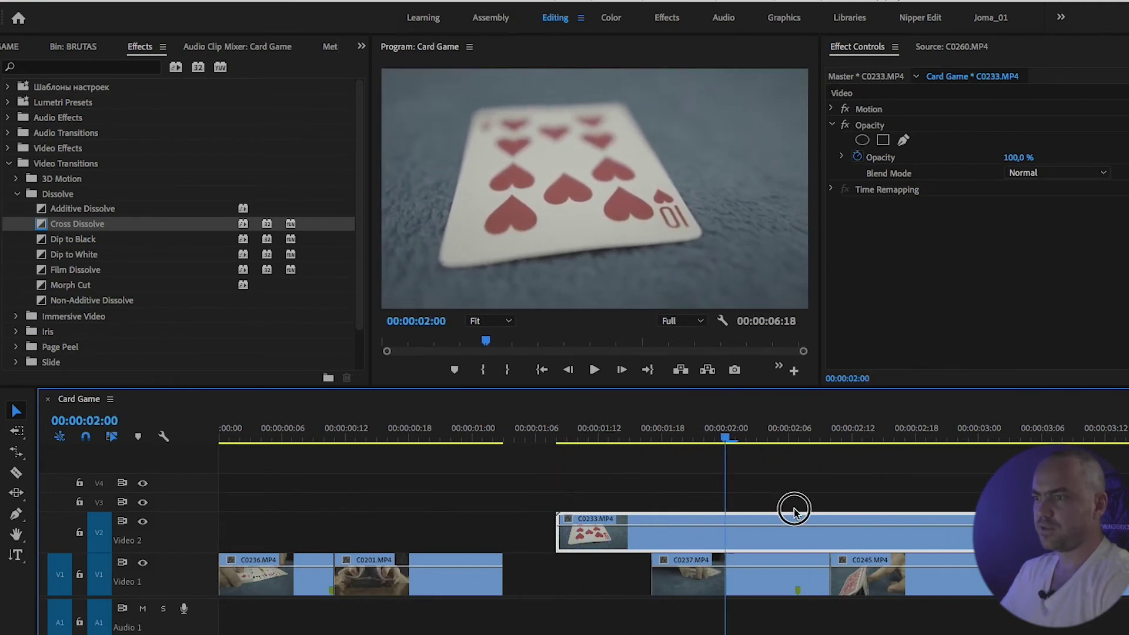
{"action": "left_click_drag", "start_coordinate": [567, 519], "coordinate": [554, 522]}
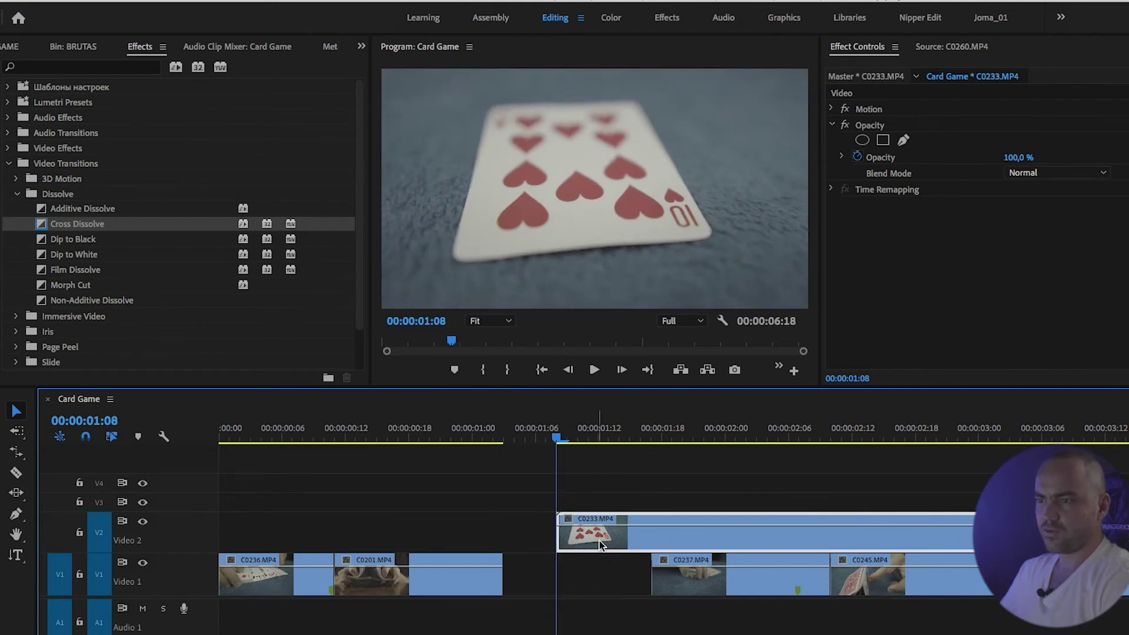
{"action": "left_click_drag", "start_coordinate": [598, 545], "coordinate": [566, 535]}
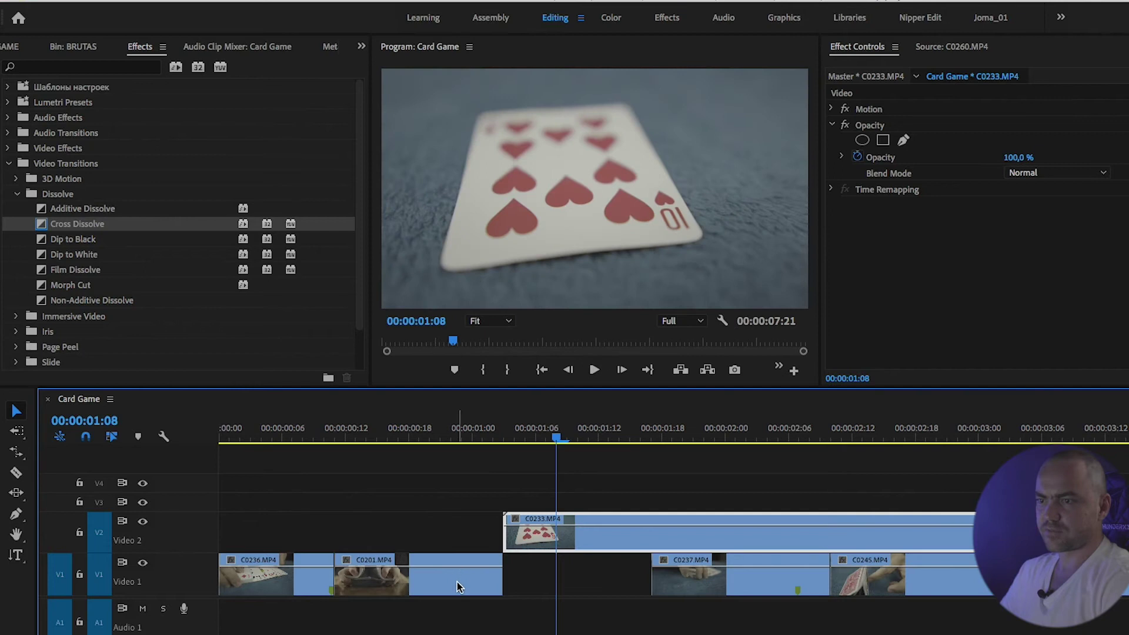
{"action": "left_click_drag", "start_coordinate": [458, 586], "coordinate": [476, 550]}
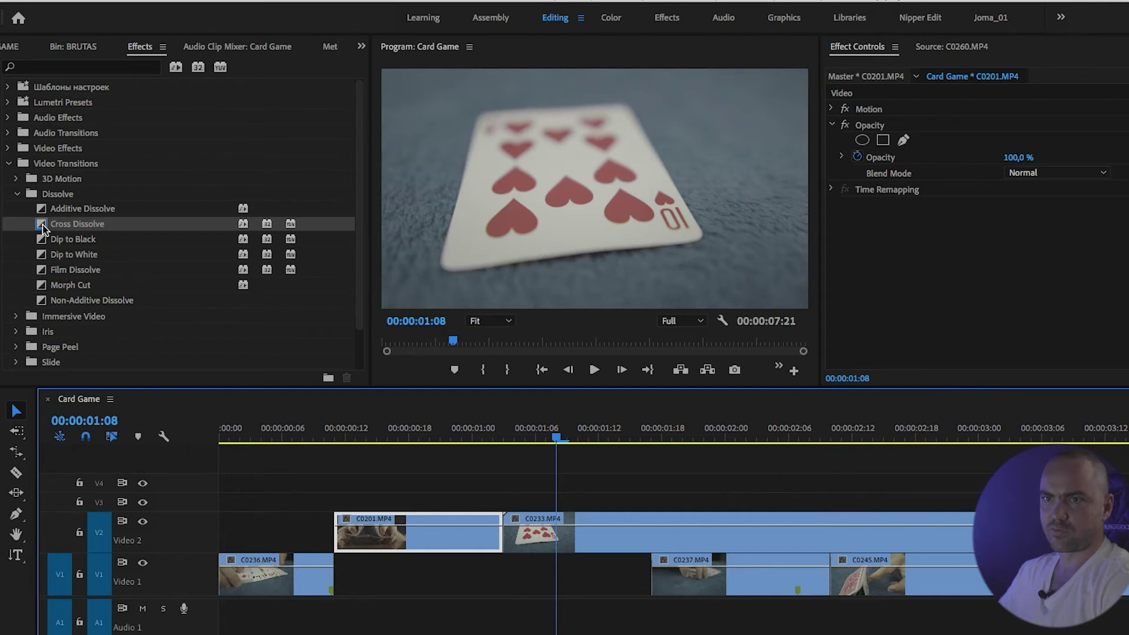
Try positioning a Cross Dissolve over the C0201/C0233 cut, then abandon that placement
{"action": "left_click_drag", "start_coordinate": [40, 223], "coordinate": [496, 529]}
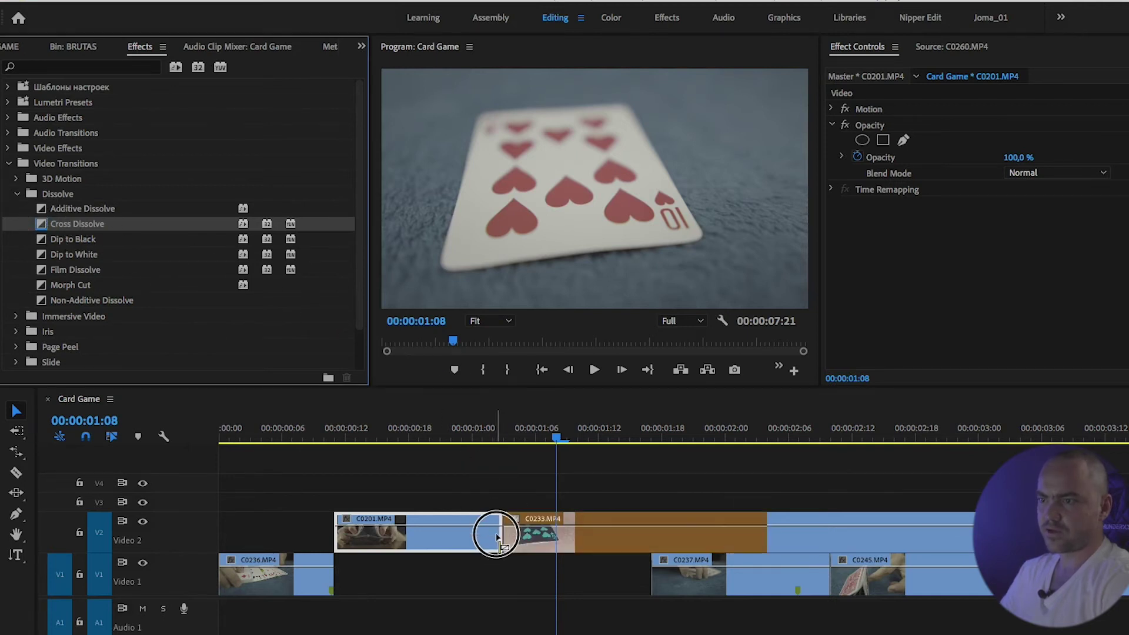
{"action": "left_click_drag", "start_coordinate": [495, 529], "coordinate": [502, 532]}
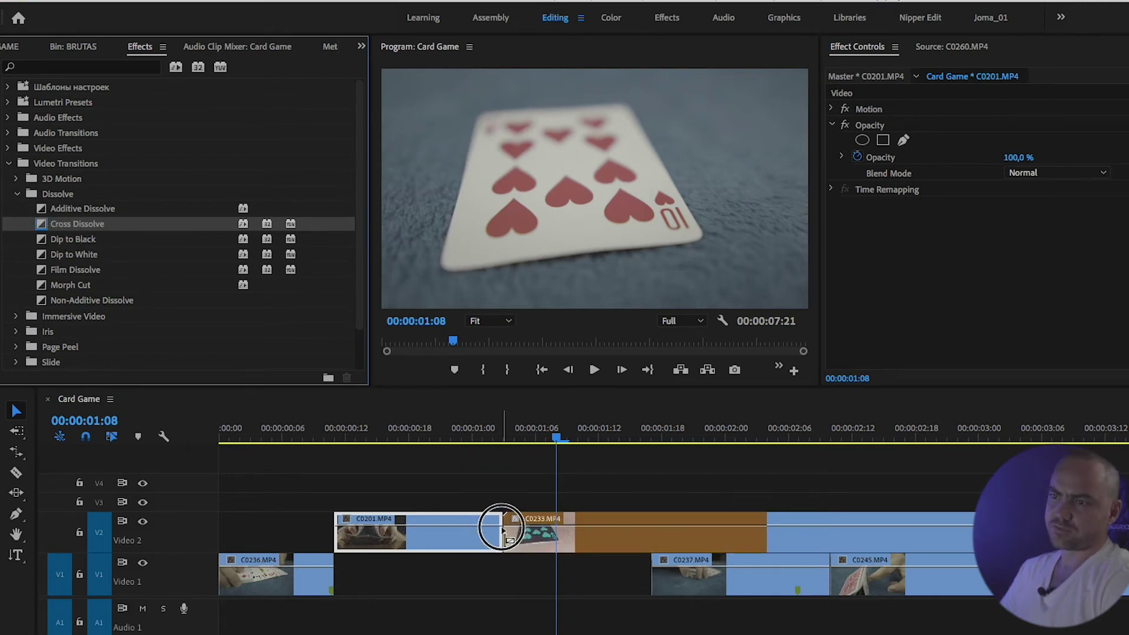
{"action": "mouse_move", "coordinate": [503, 529]}
{"action": "left_mouse_down"}
{"action": "mouse_move", "coordinate": [542, 525]}
{"action": "mouse_move", "coordinate": [437, 529]}
{"action": "mouse_move", "coordinate": [536, 528]}
{"action": "mouse_move", "coordinate": [513, 535]}
{"action": "left_mouse_up"}
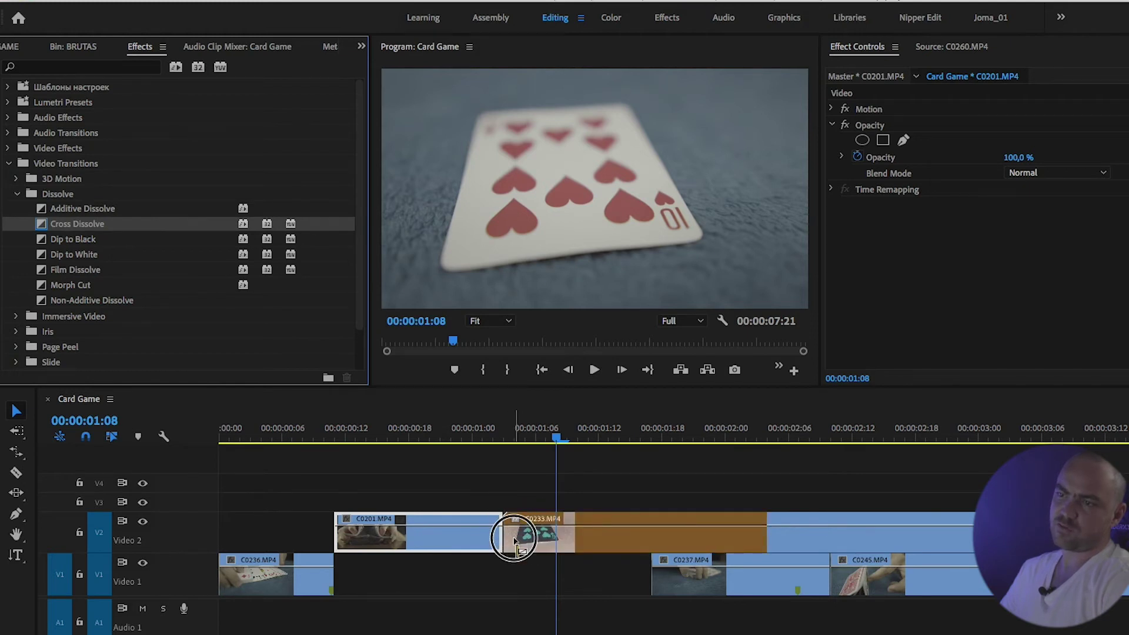
{"action": "left_click_drag", "start_coordinate": [504, 525], "coordinate": [445, 535]}
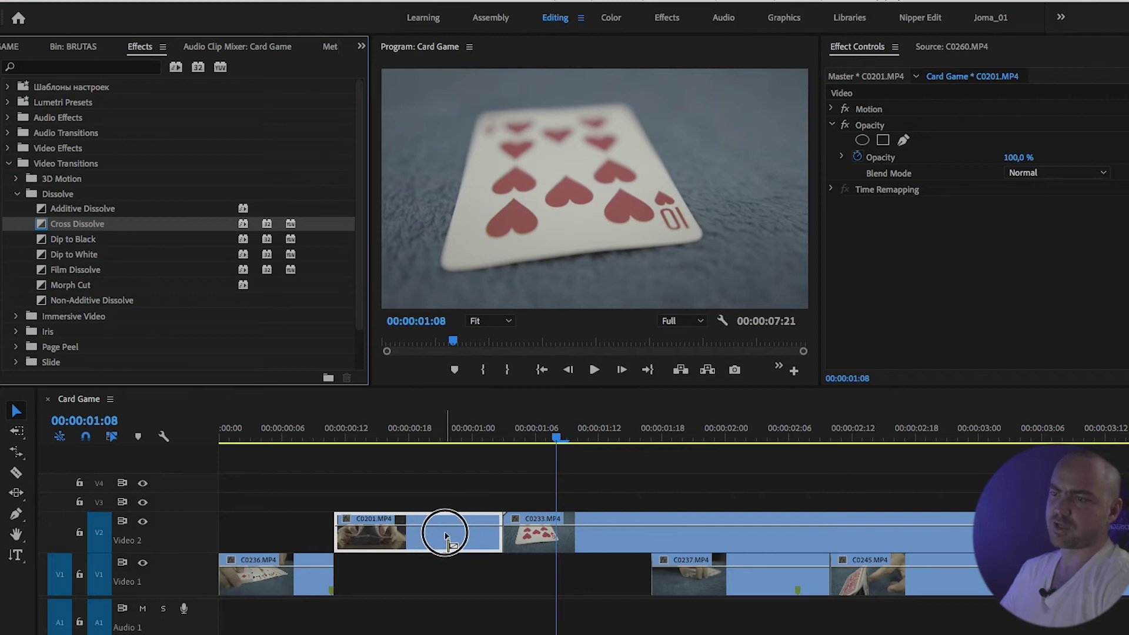
{"action": "left_click_drag", "start_coordinate": [445, 534], "coordinate": [508, 517]}
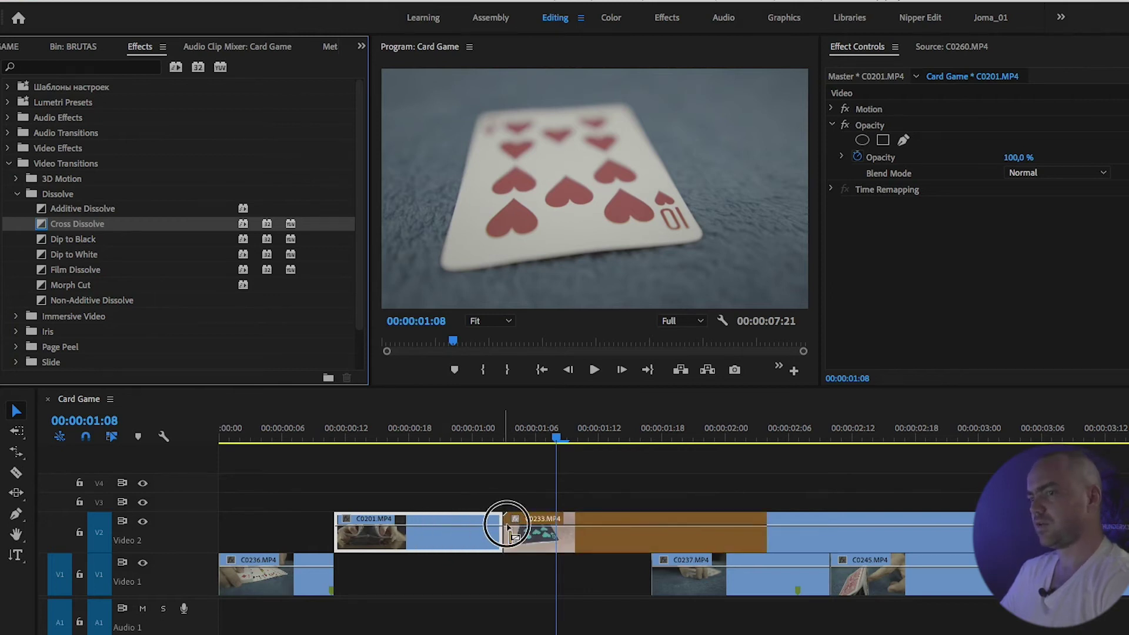
{"action": "left_click_drag", "start_coordinate": [504, 529], "coordinate": [613, 582]}
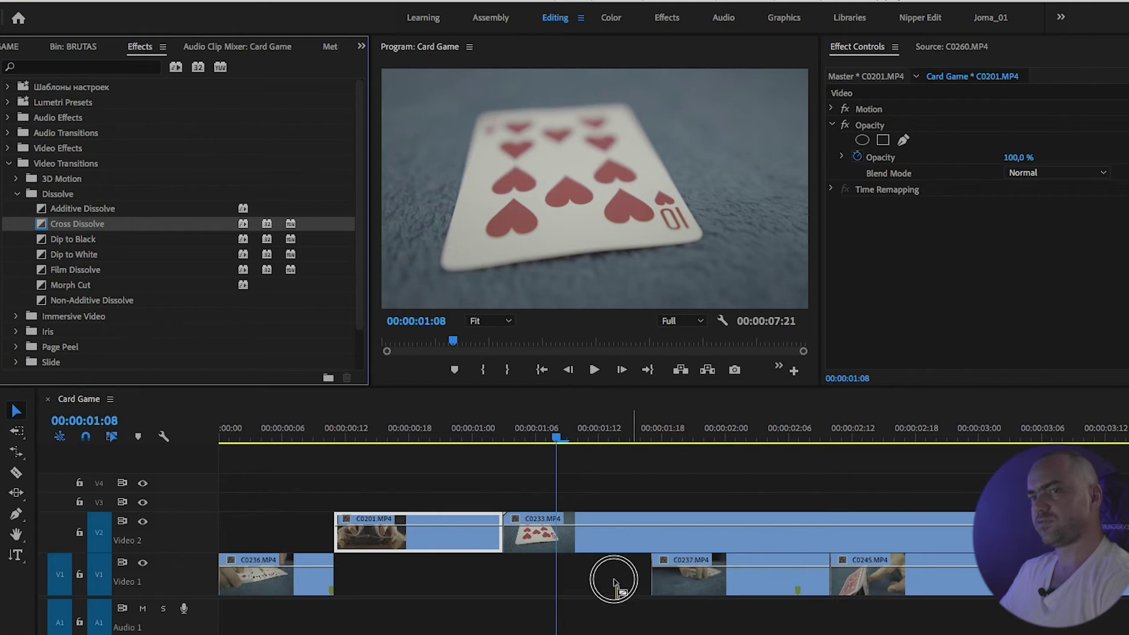
Place a Cross Dissolve at the start of C0233 and scrub through it
{"action": "left_click_drag", "start_coordinate": [77, 227], "coordinate": [517, 537]}
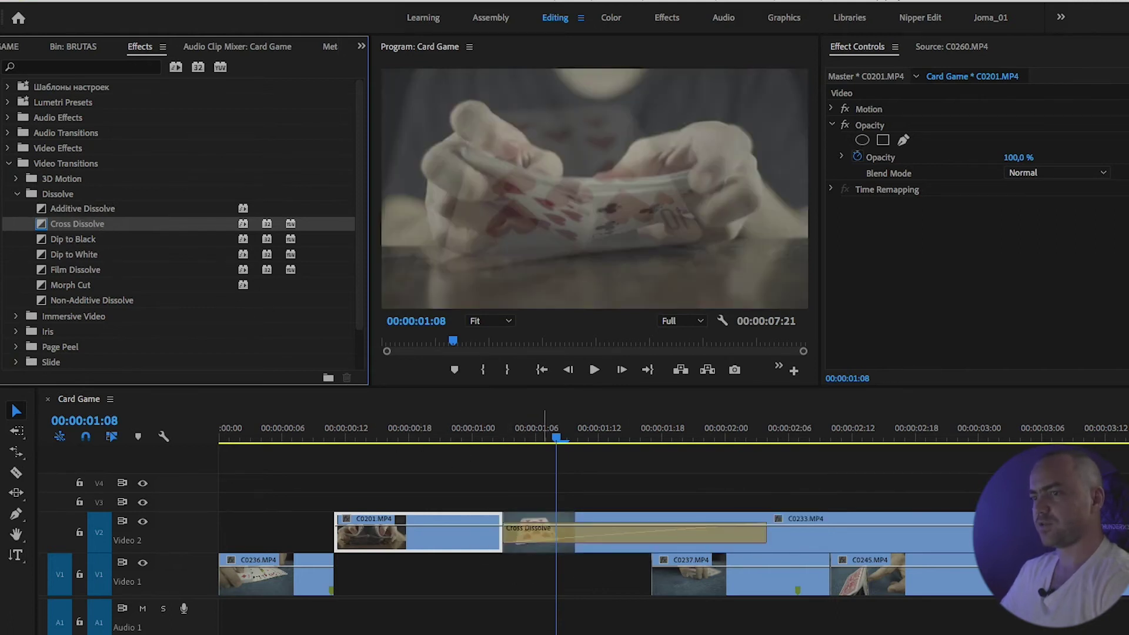
{"action": "mouse_move", "coordinate": [475, 435]}
{"action": "left_mouse_down"}
{"action": "mouse_move", "coordinate": [506, 426]}
{"action": "mouse_move", "coordinate": [479, 451]}
{"action": "mouse_move", "coordinate": [874, 472]}
{"action": "mouse_move", "coordinate": [462, 470]}
{"action": "left_mouse_up"}
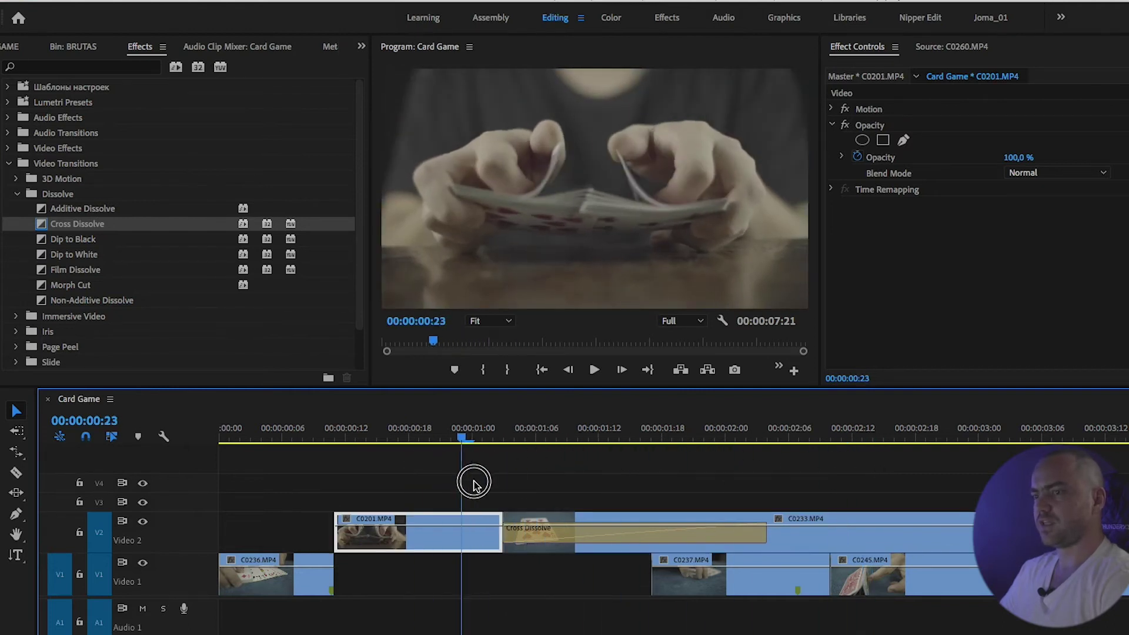
{"action": "left_click_drag", "start_coordinate": [456, 439], "coordinate": [472, 439]}
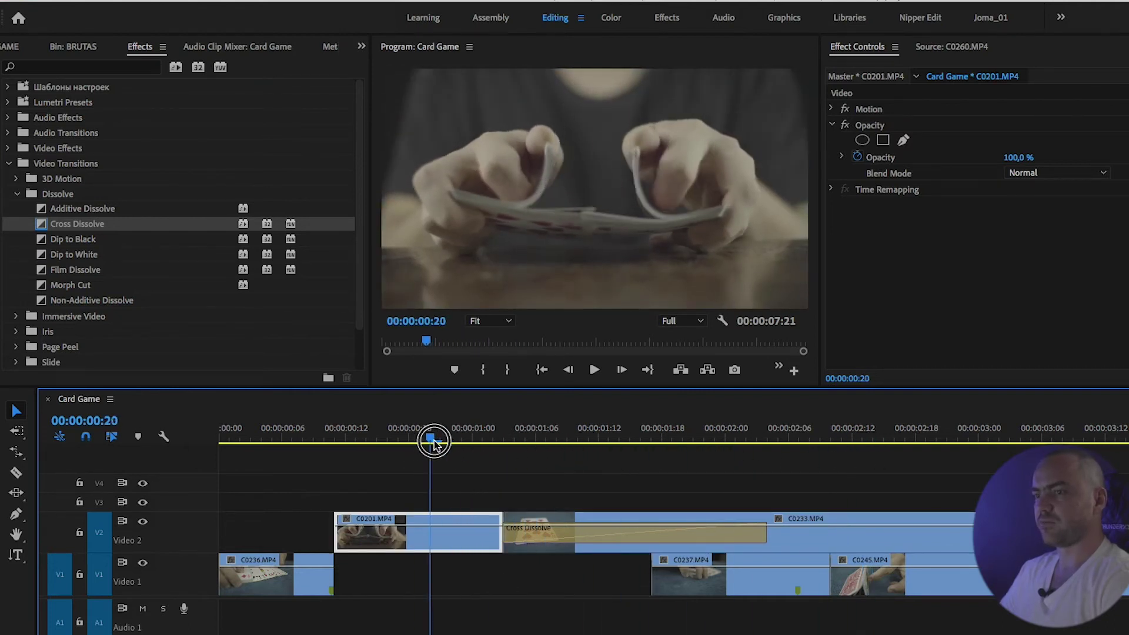
Delete the Cross Dissolve and shift C0201 up toward the start of Video 3
{"action": "left_click", "coordinate": [551, 536]}
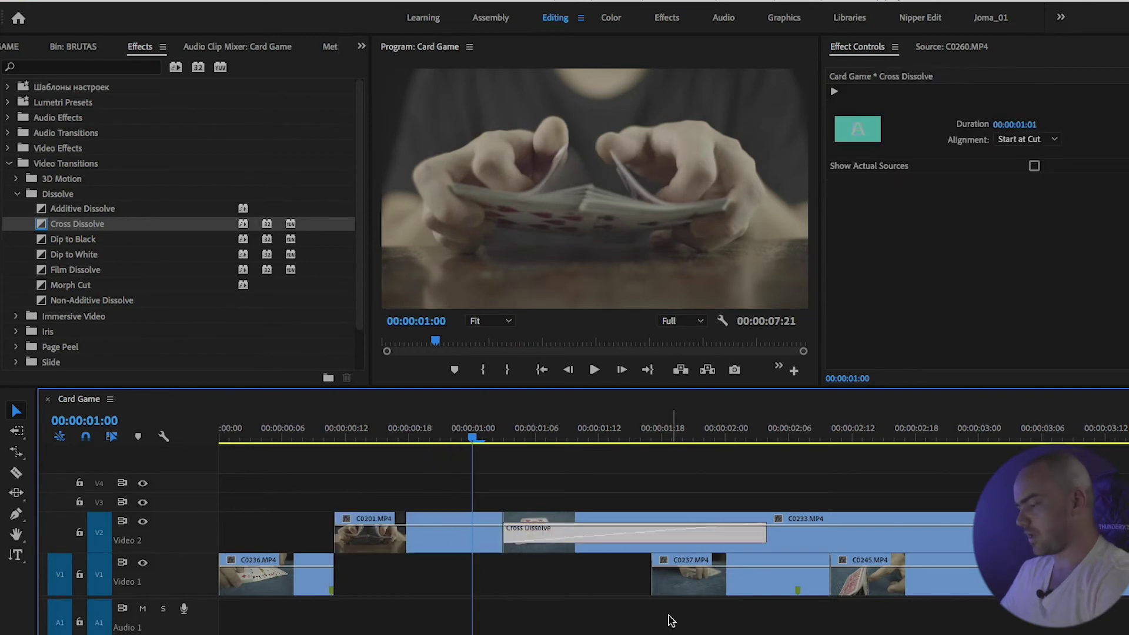
{"action": "key", "text": "Delete"}
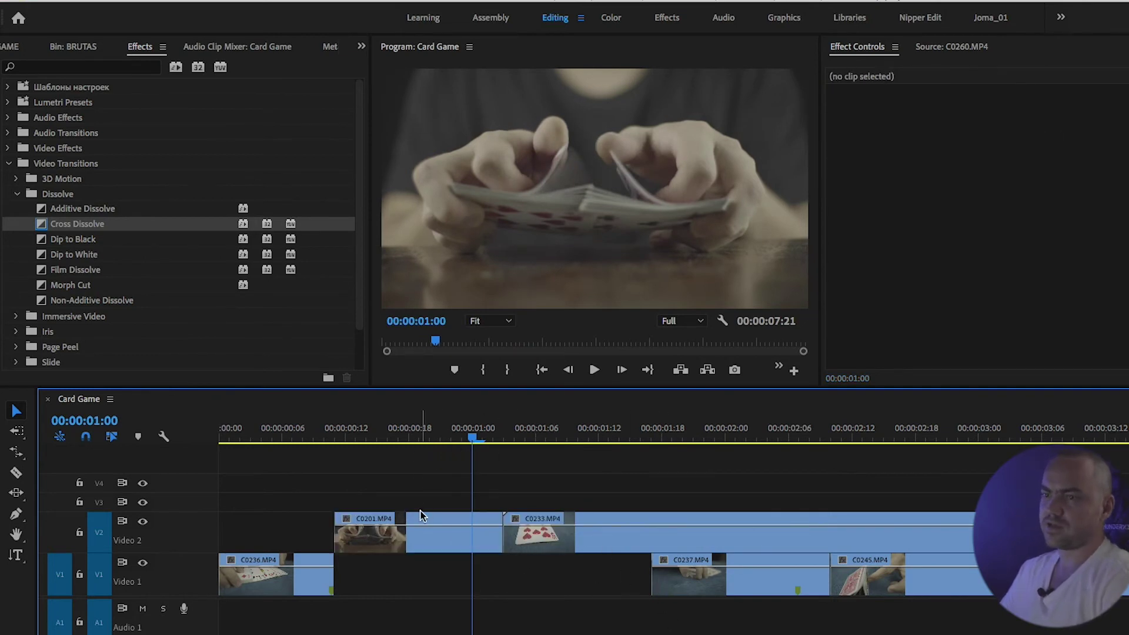
{"action": "mouse_move", "coordinate": [419, 515]}
{"action": "left_mouse_down"}
{"action": "mouse_move", "coordinate": [383, 522]}
{"action": "mouse_move", "coordinate": [979, 502]}
{"action": "left_mouse_up"}
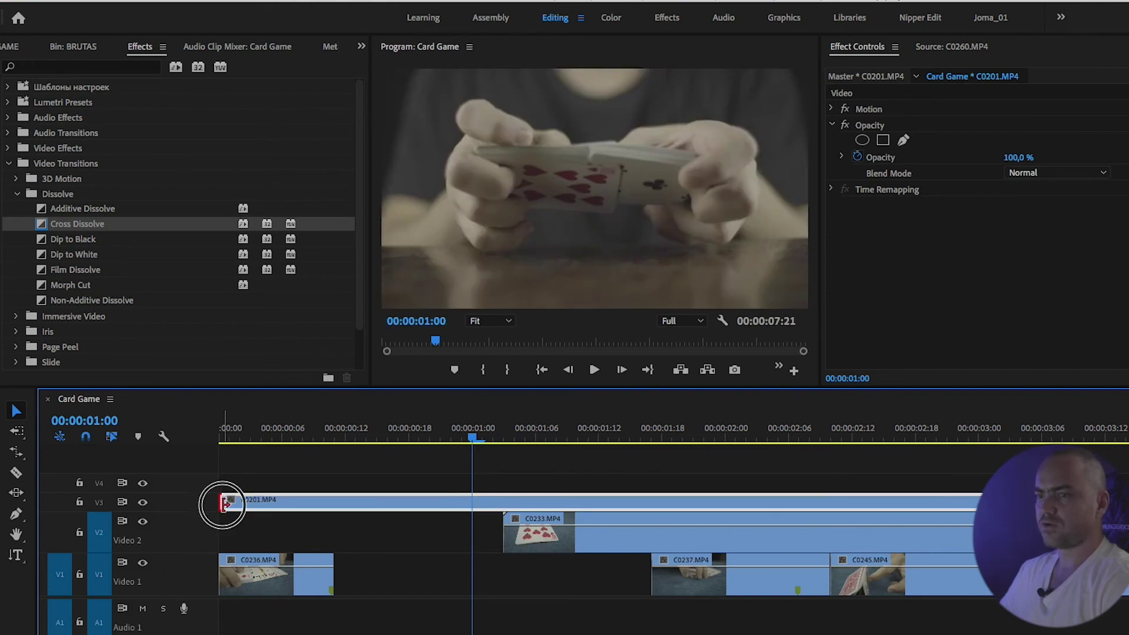
{"action": "left_click_drag", "start_coordinate": [225, 503], "coordinate": [788, 503]}
{"action": "left_click_drag", "start_coordinate": [882, 499], "coordinate": [306, 499]}
Extend C0201's end and move it back onto Video 2 ending where C0233 begins
{"action": "left_click_drag", "start_coordinate": [471, 502], "coordinate": [980, 503]}
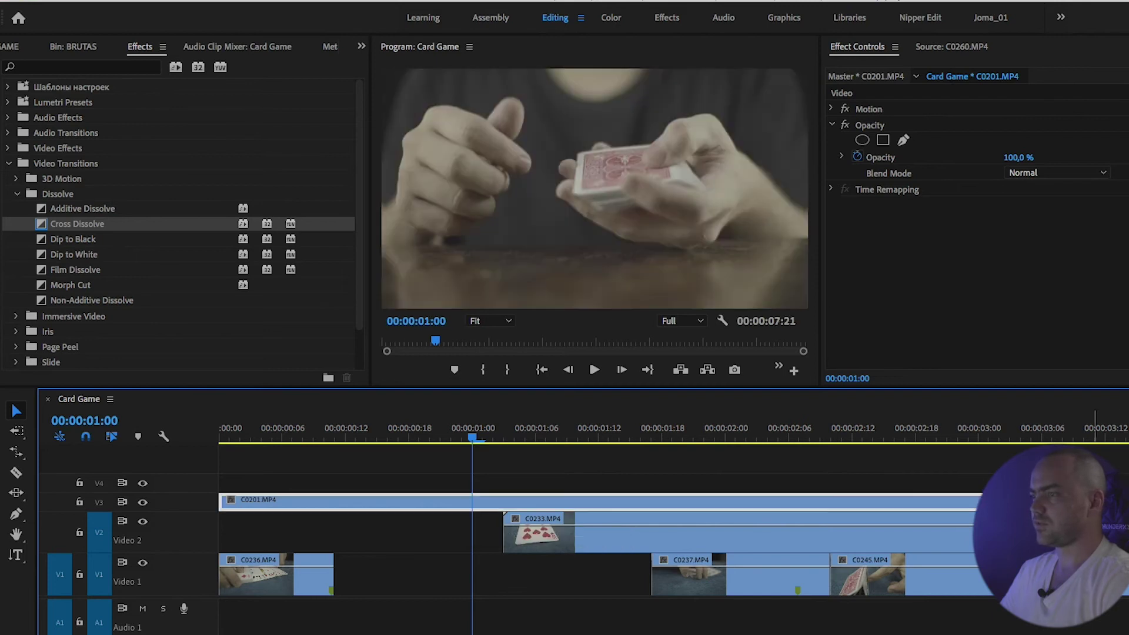
{"action": "left_click_drag", "start_coordinate": [228, 504], "coordinate": [831, 504]}
{"action": "mouse_move", "coordinate": [907, 500]}
{"action": "left_mouse_down"}
{"action": "mouse_move", "coordinate": [367, 509]}
{"action": "mouse_move", "coordinate": [404, 534]}
{"action": "mouse_move", "coordinate": [463, 538]}
{"action": "left_mouse_up"}
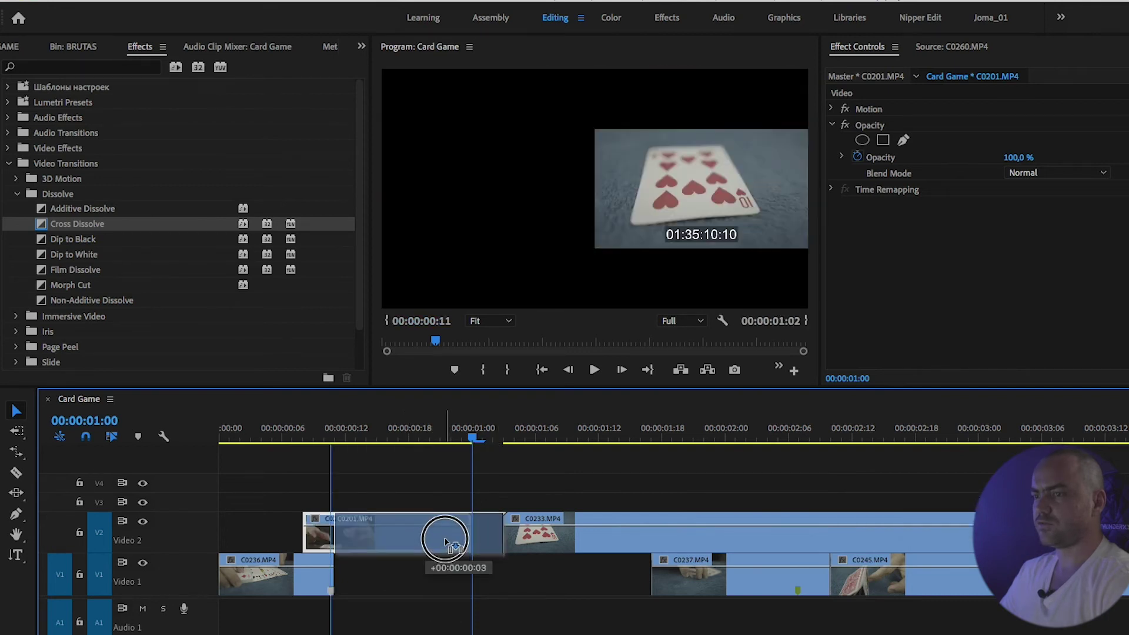
{"action": "left_click", "coordinate": [494, 436]}
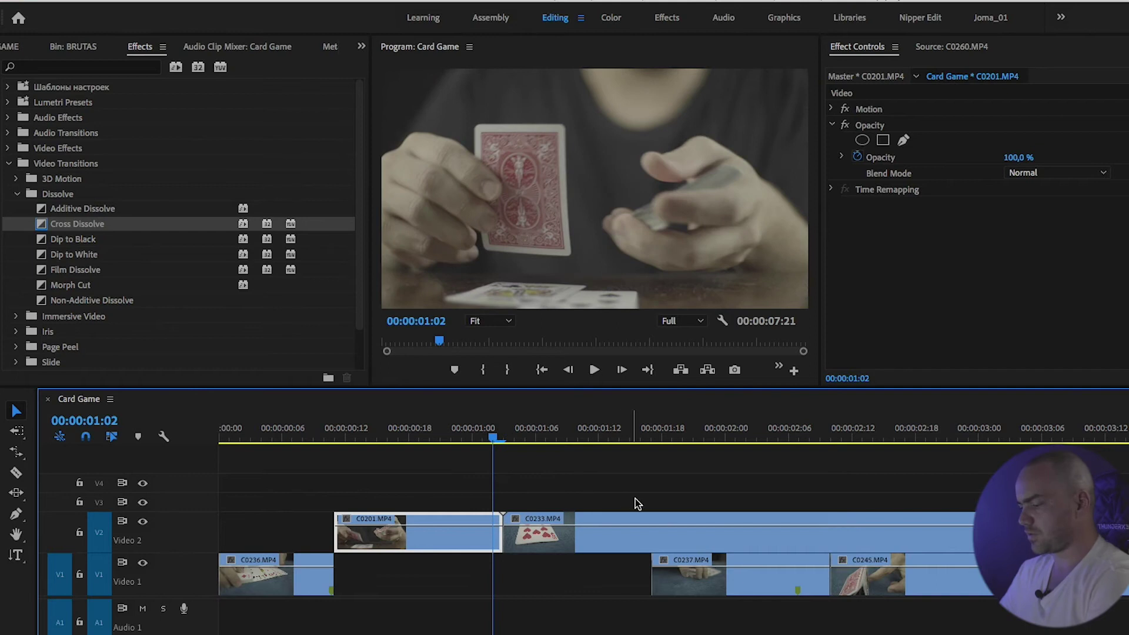
{"action": "key", "text": "equal"}
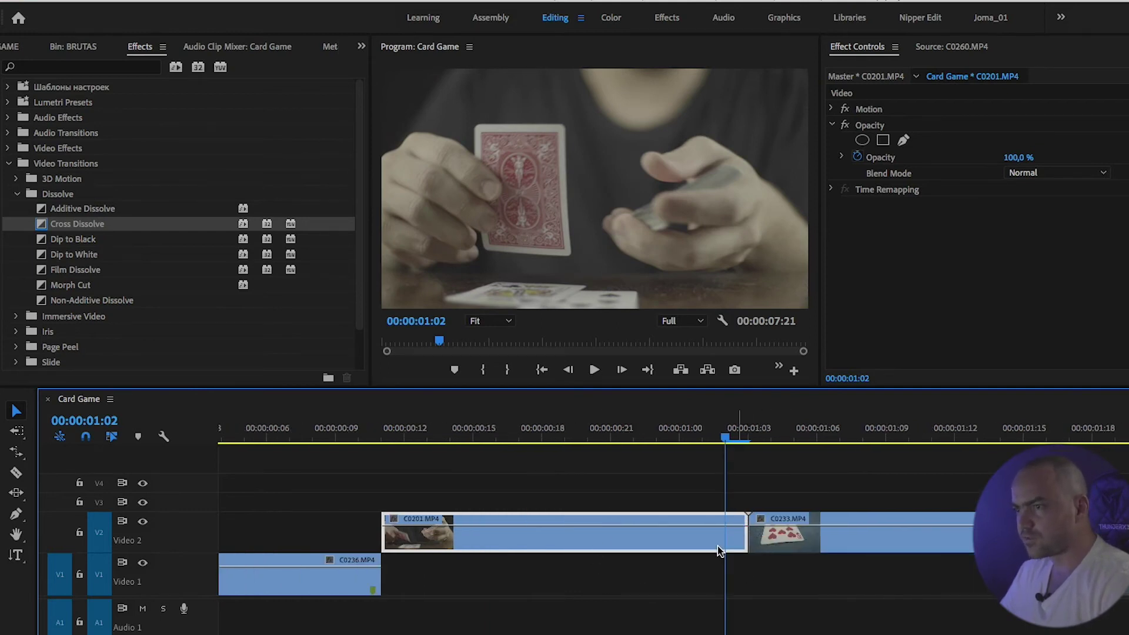
{"action": "mouse_move", "coordinate": [43, 229]}
{"action": "left_mouse_down"}
{"action": "mouse_move", "coordinate": [755, 553]}
{"action": "mouse_move", "coordinate": [754, 537]}
{"action": "left_mouse_up"}
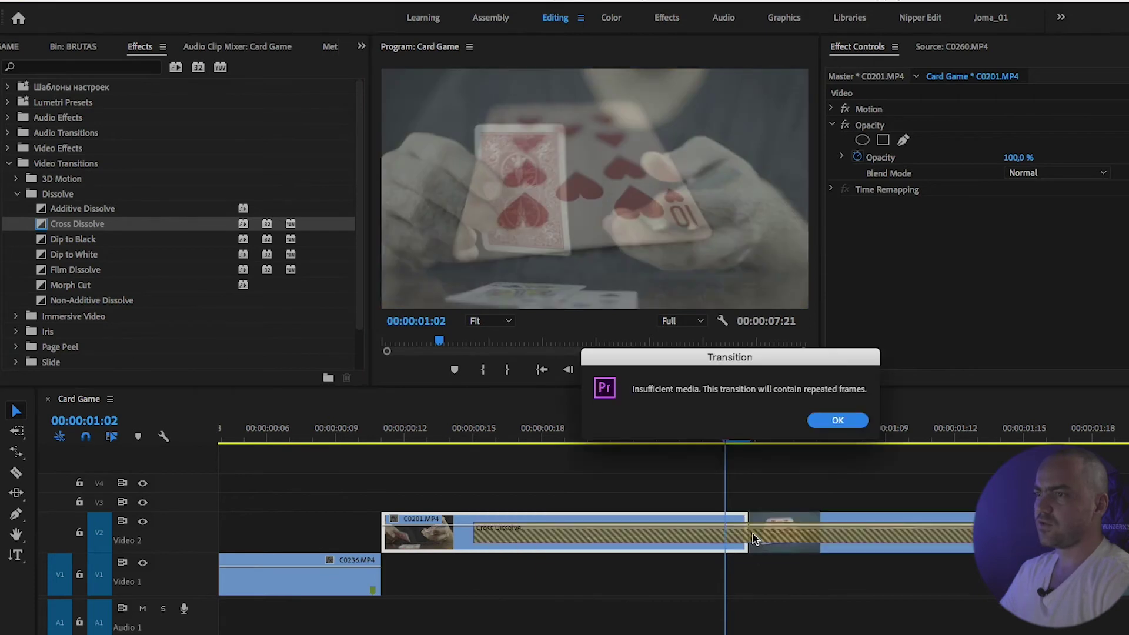
{"action": "left_click_drag", "start_coordinate": [743, 353], "coordinate": [596, 289]}
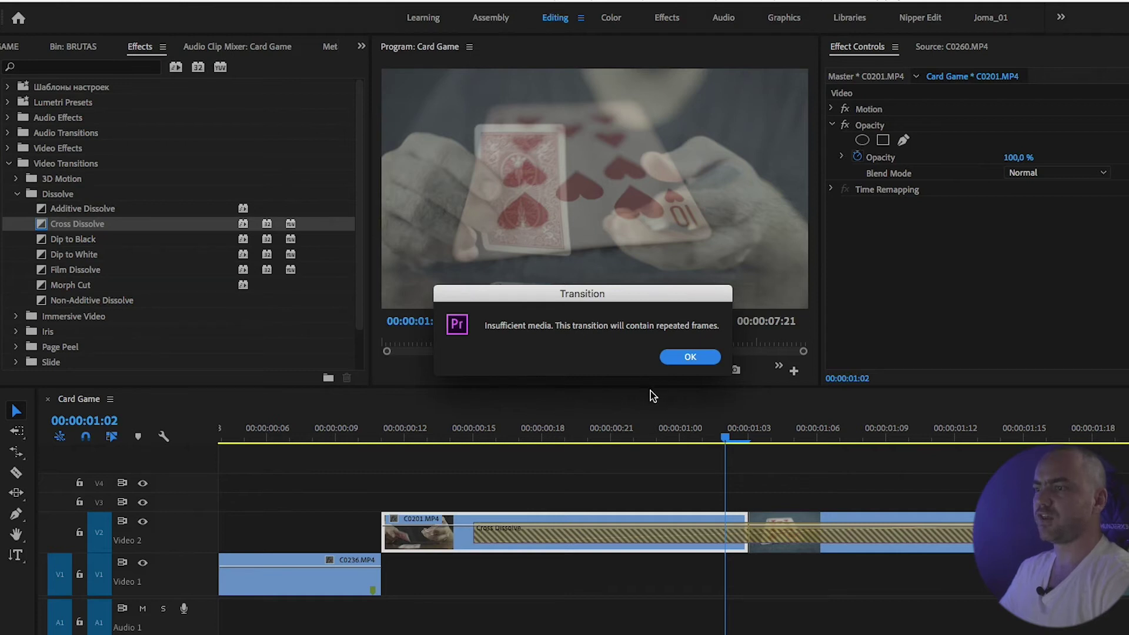
{"action": "left_click", "coordinate": [682, 357]}
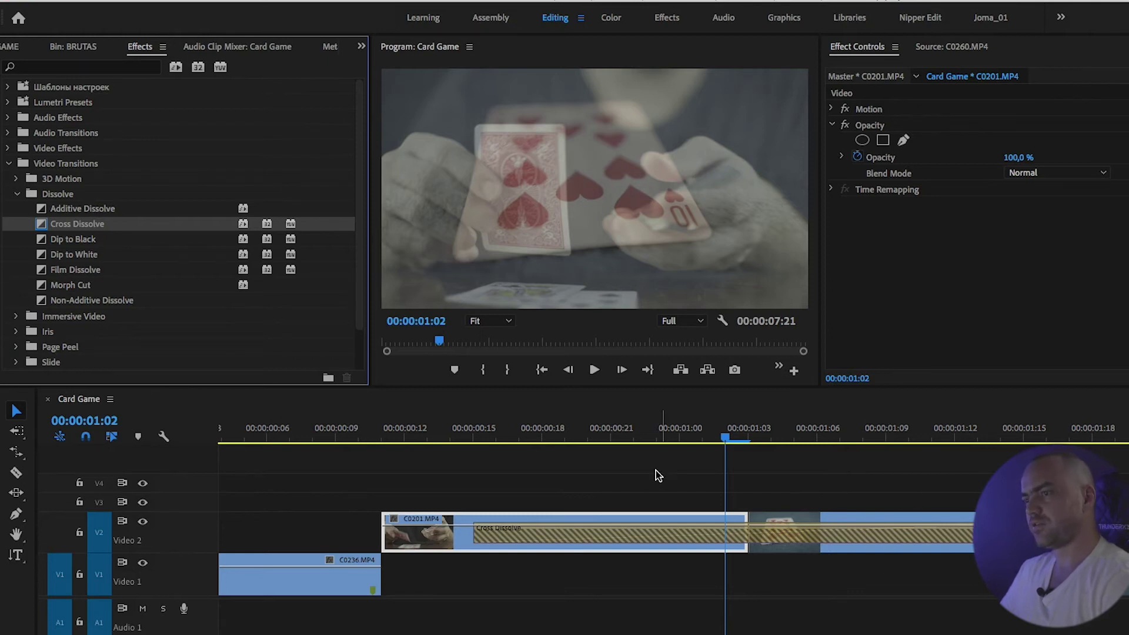
{"action": "left_click", "coordinate": [642, 504]}
{"action": "left_click", "coordinate": [648, 534]}
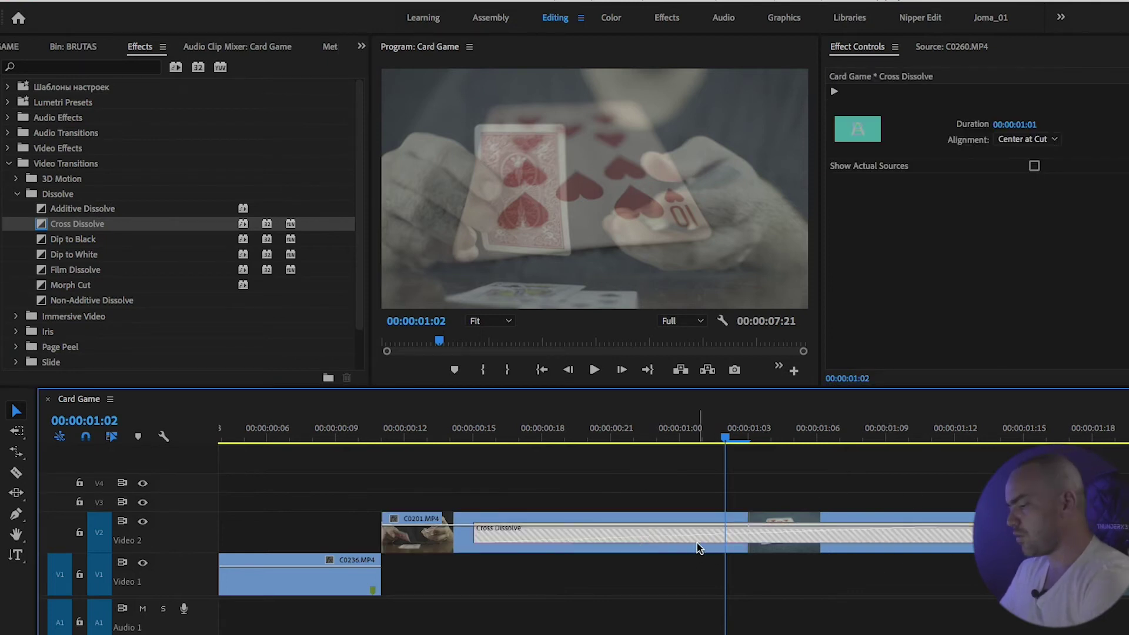
{"action": "key", "text": "Delete"}
{"action": "mouse_move", "coordinate": [713, 541]}
{"action": "left_mouse_down"}
{"action": "mouse_move", "coordinate": [667, 540]}
{"action": "mouse_move", "coordinate": [718, 533]}
{"action": "mouse_move", "coordinate": [722, 559]}
{"action": "mouse_move", "coordinate": [692, 556]}
{"action": "mouse_move", "coordinate": [685, 529]}
{"action": "left_mouse_up"}
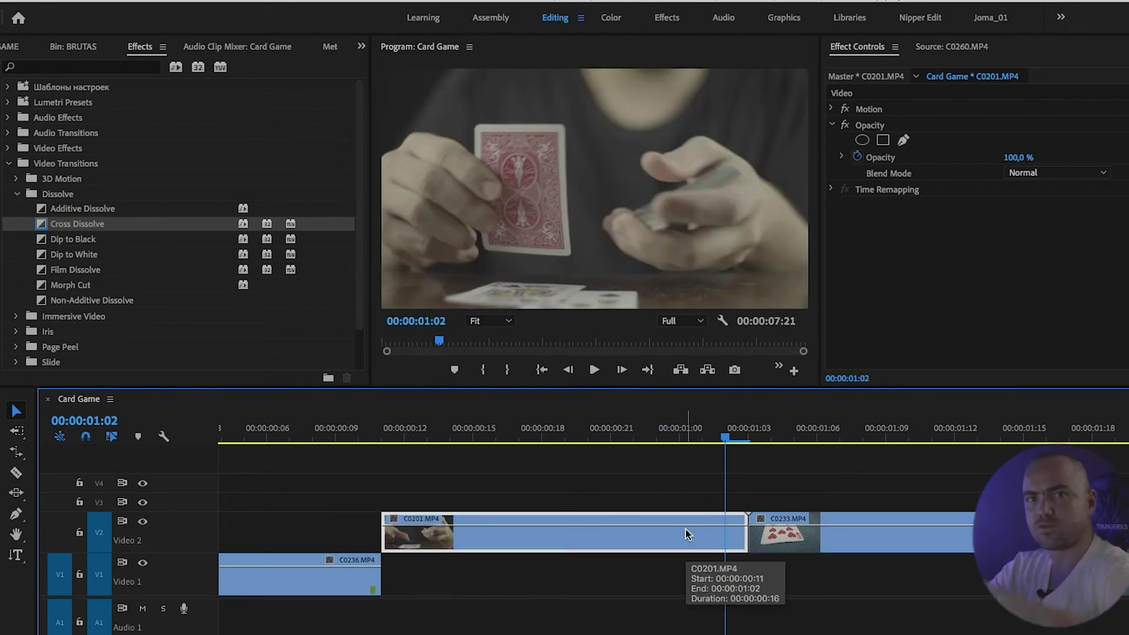
{"action": "scroll", "coordinate": [338, 567], "scroll_direction": "down", "scroll_amount": 6}
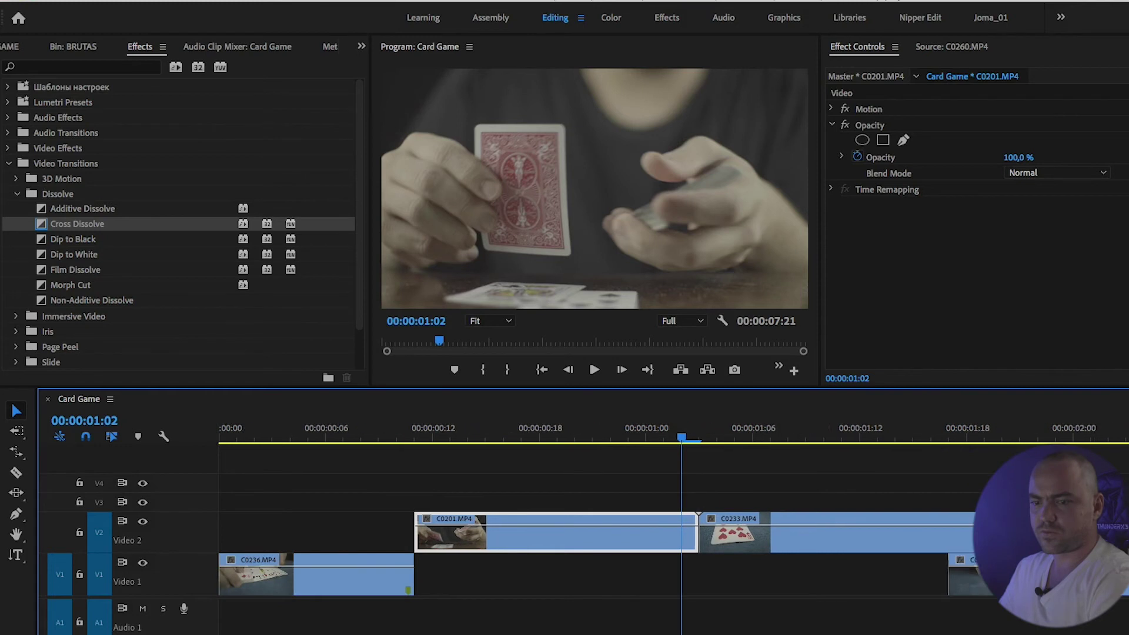
Lift C0201 onto Video 3, trim the end of C0201 and the start of C0233
{"action": "left_click_drag", "start_coordinate": [353, 531], "coordinate": [662, 504]}
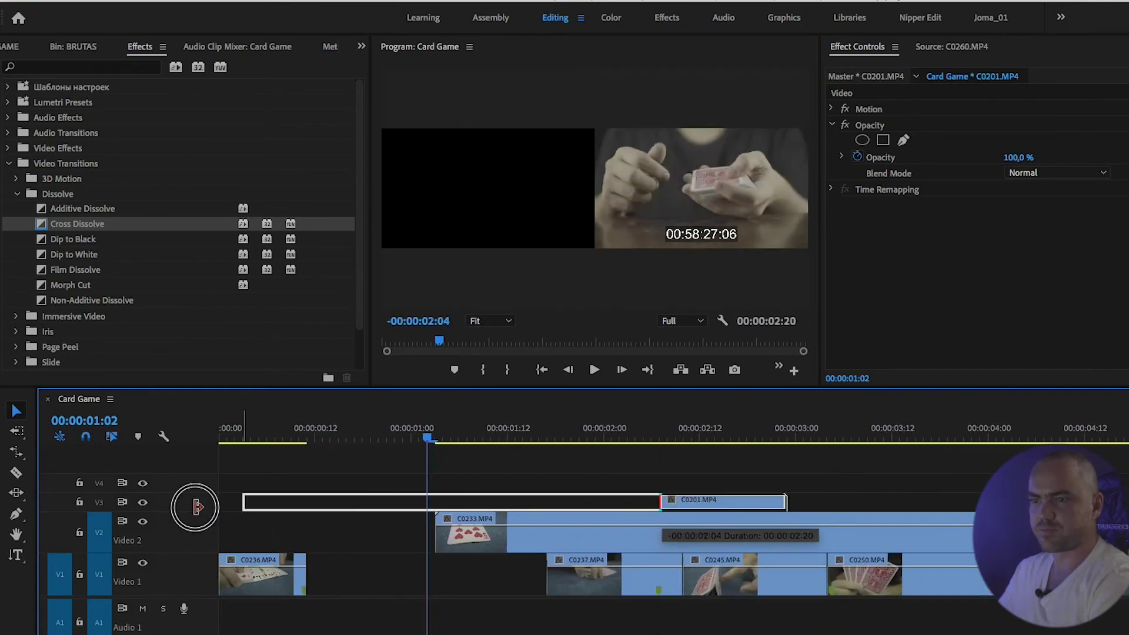
{"action": "left_click_drag", "start_coordinate": [660, 504], "coordinate": [221, 501]}
{"action": "left_click_drag", "start_coordinate": [786, 501], "coordinate": [362, 515]}
{"action": "left_click_drag", "start_coordinate": [276, 502], "coordinate": [306, 503]}
{"action": "left_click_drag", "start_coordinate": [436, 531], "coordinate": [1101, 551]}
Move C0233 left toward the sequence start and shorten its end
{"action": "key", "text": "minus"}
{"action": "mouse_move", "coordinate": [654, 538]}
{"action": "left_mouse_down"}
{"action": "mouse_move", "coordinate": [835, 538]}
{"action": "mouse_move", "coordinate": [373, 550]}
{"action": "left_mouse_up"}
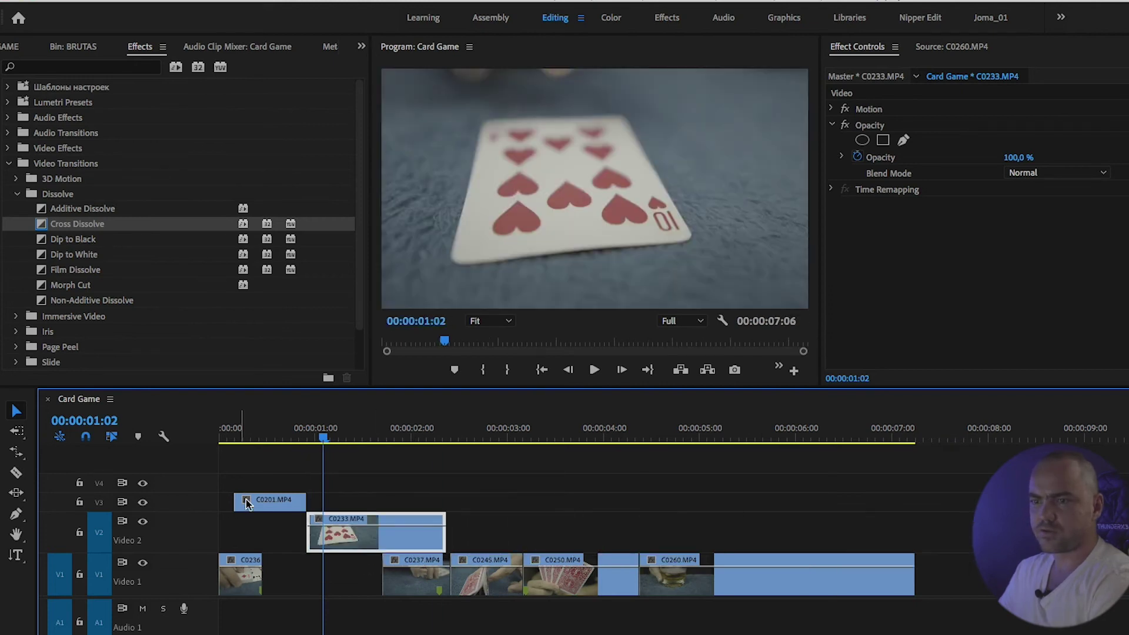
{"action": "left_click_drag", "start_coordinate": [236, 500], "coordinate": [262, 500]}
{"action": "left_click_drag", "start_coordinate": [444, 538], "coordinate": [383, 545]}
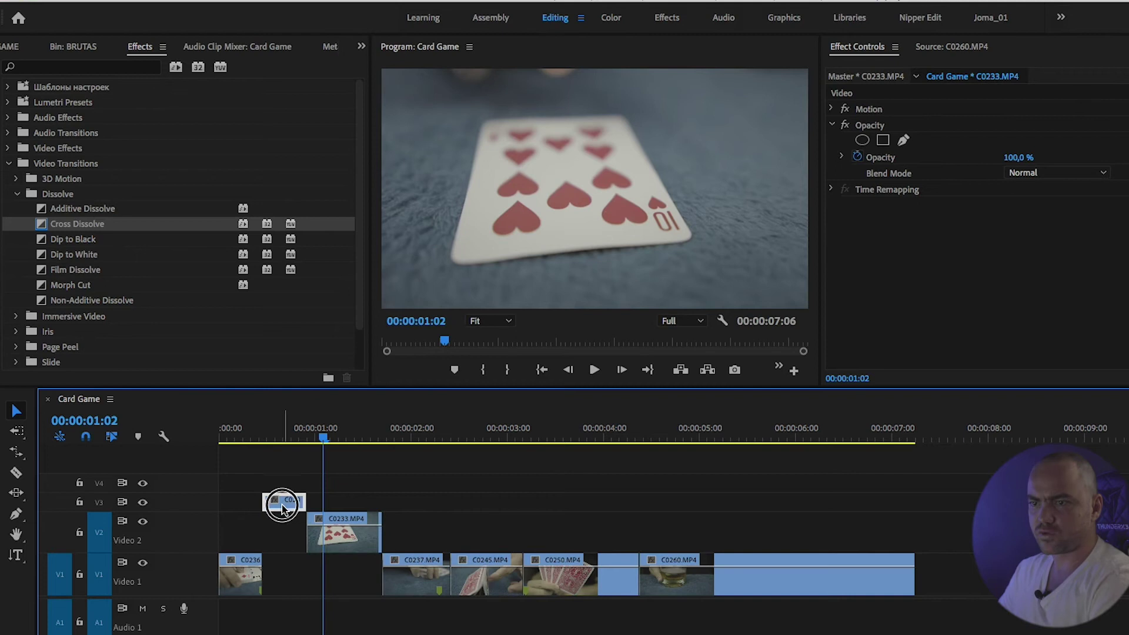
Place C0201 beside C0233, drop both into the Video 1 gap after C0236, and park the playhead at 00:00:00:09
{"action": "left_click_drag", "start_coordinate": [293, 507], "coordinate": [285, 591]}
{"action": "left_click_drag", "start_coordinate": [315, 440], "coordinate": [266, 466]}
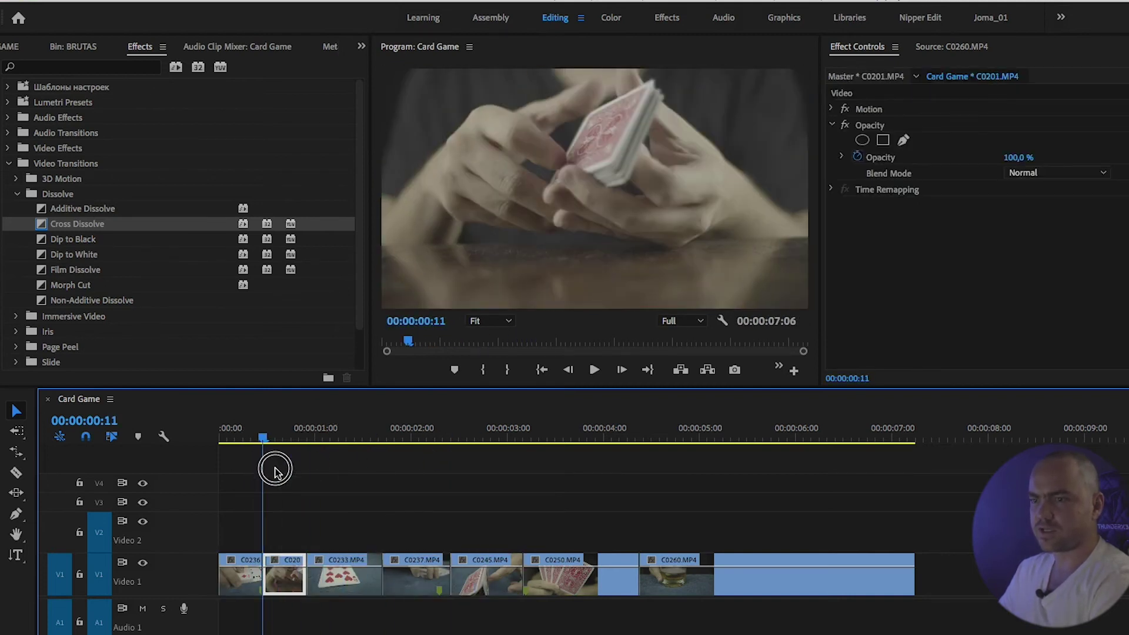
{"action": "key", "text": "Right"}
{"action": "key", "text": "Right"}
{"action": "key", "text": "equal"}
{"action": "key", "text": "equal"}
{"action": "left_click", "coordinate": [365, 440]}
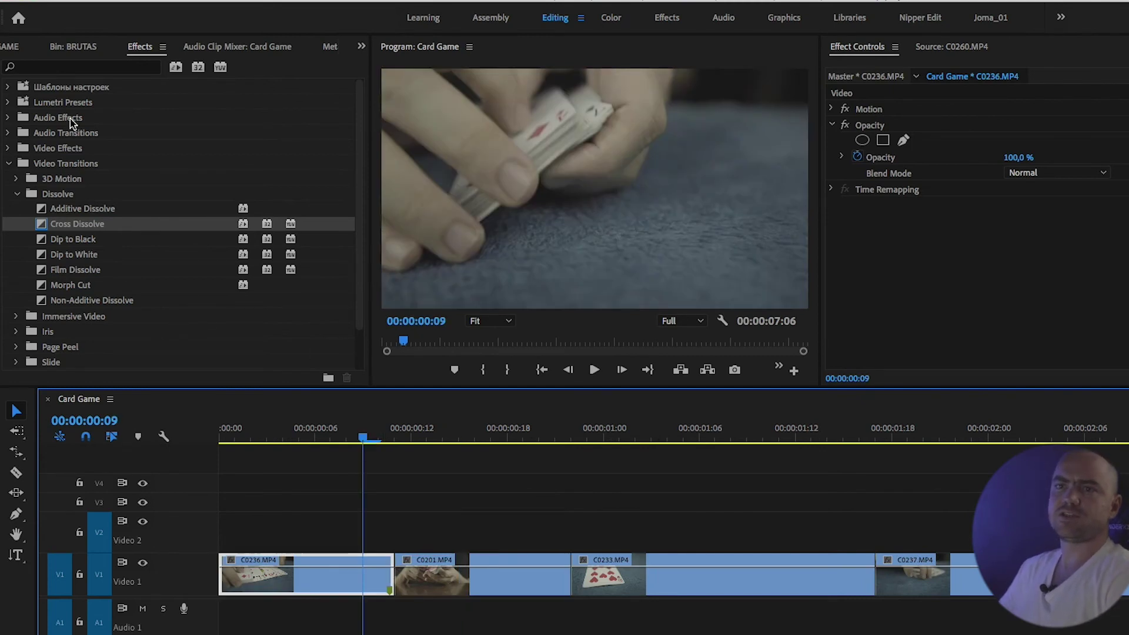
{"action": "left_click", "coordinate": [42, 211]}
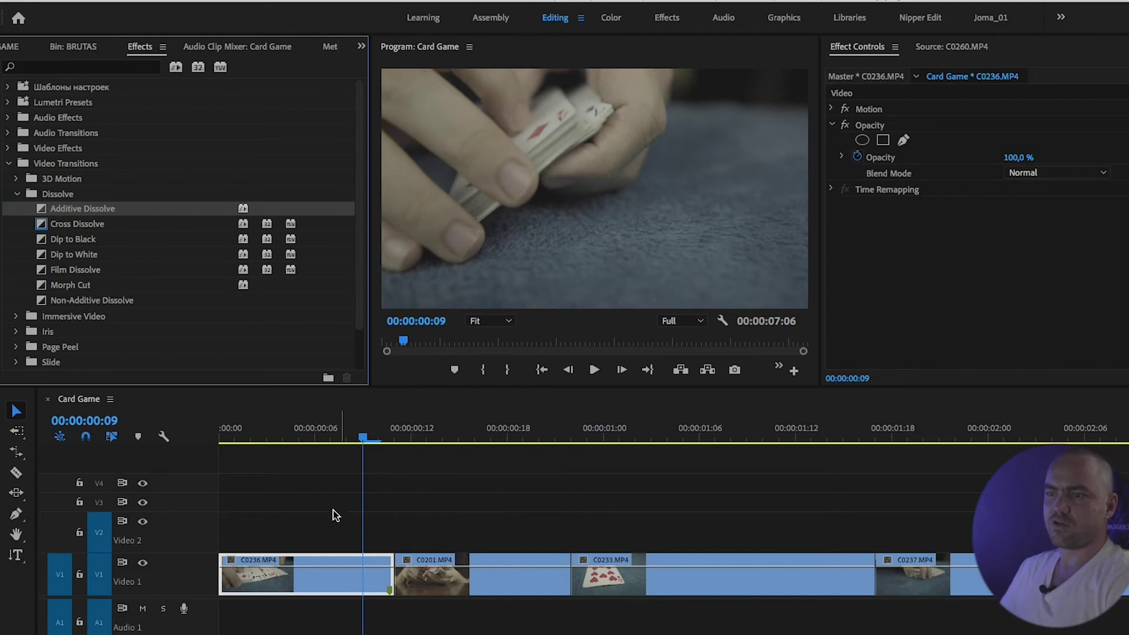
{"action": "left_click_drag", "start_coordinate": [378, 441], "coordinate": [298, 441]}
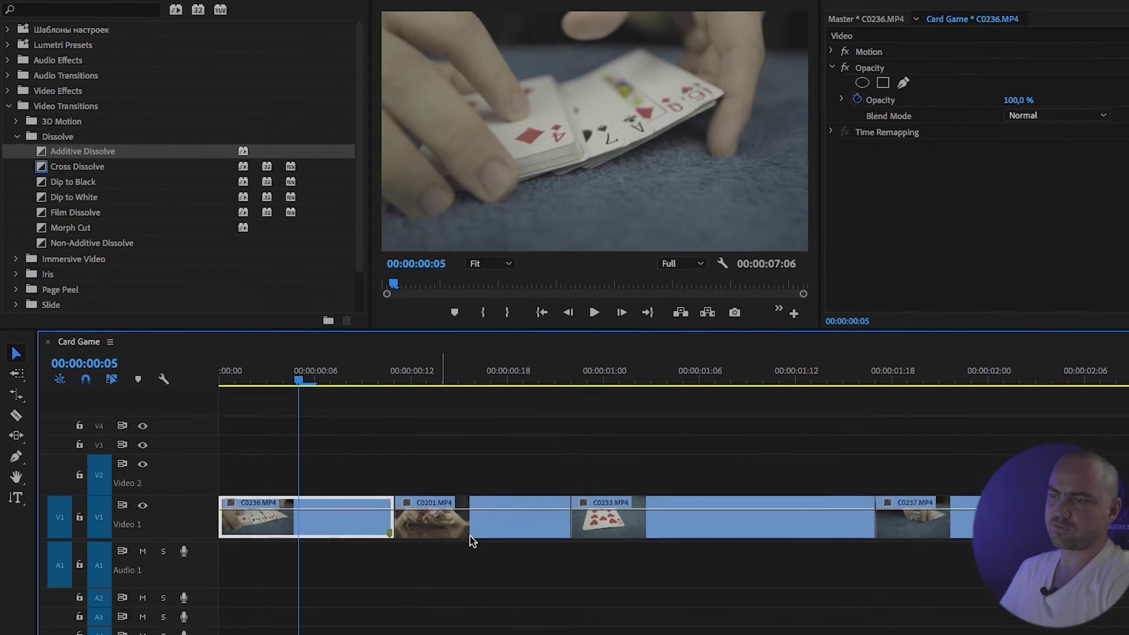
{"action": "left_click", "coordinate": [563, 474]}
{"action": "left_click_drag", "start_coordinate": [563, 475], "coordinate": [576, 479]}
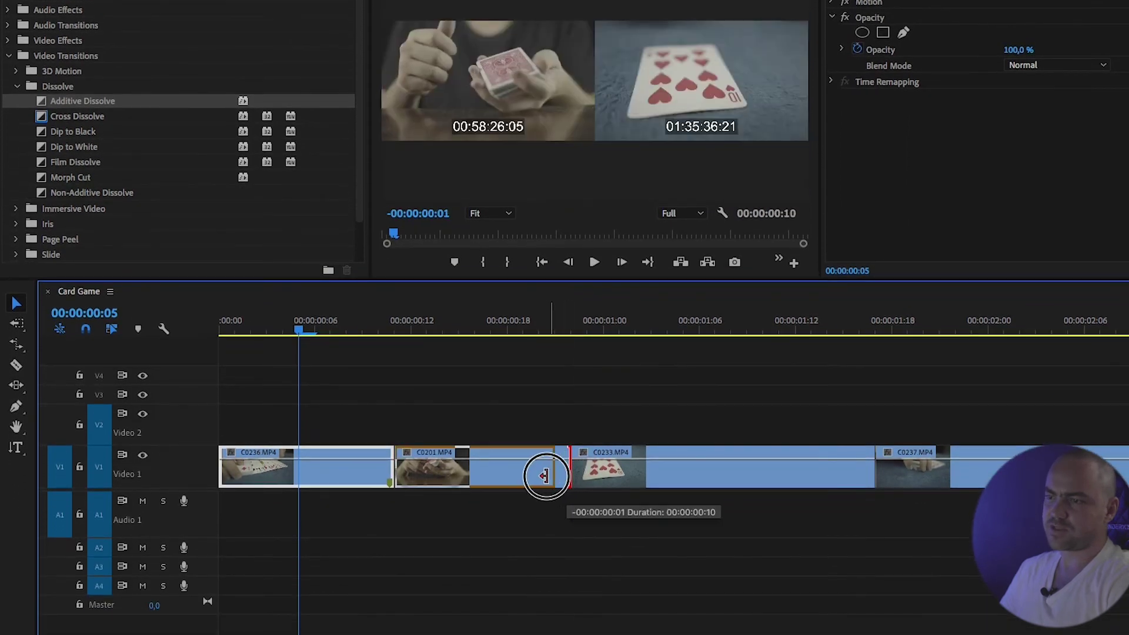
{"action": "right_click", "coordinate": [568, 474]}
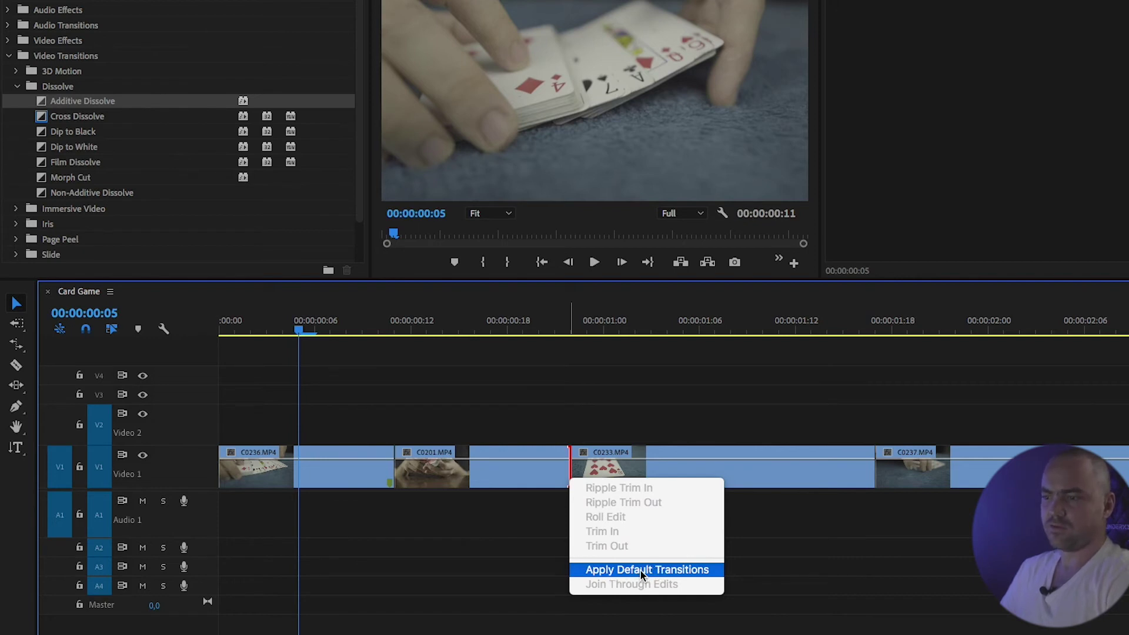
{"action": "left_click", "coordinate": [640, 570]}
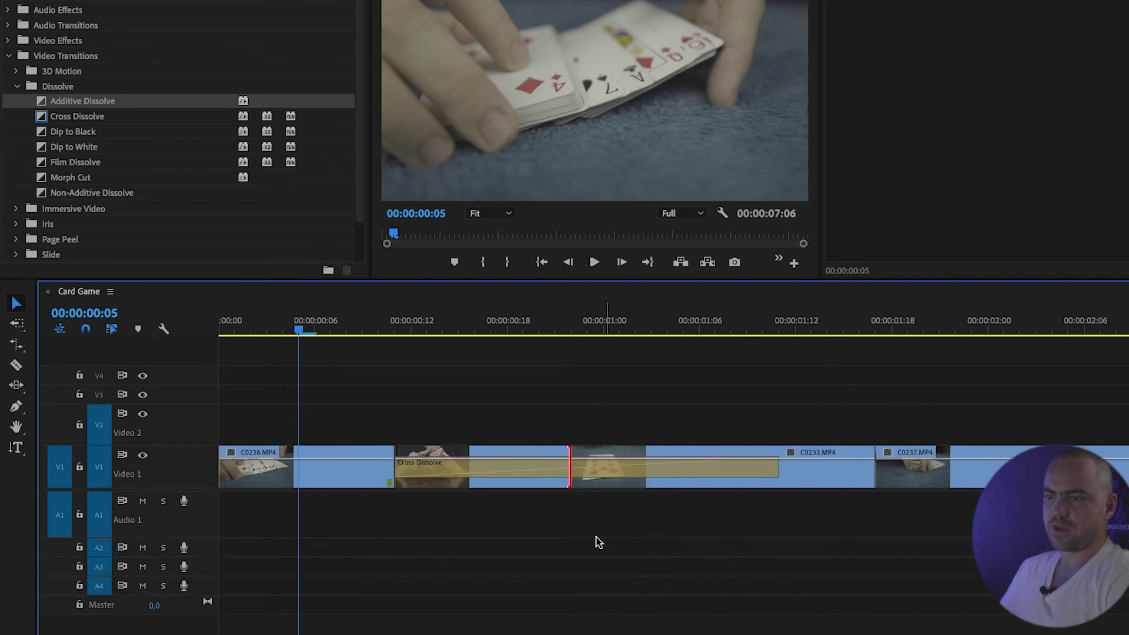
{"action": "left_click_drag", "start_coordinate": [404, 469], "coordinate": [509, 470]}
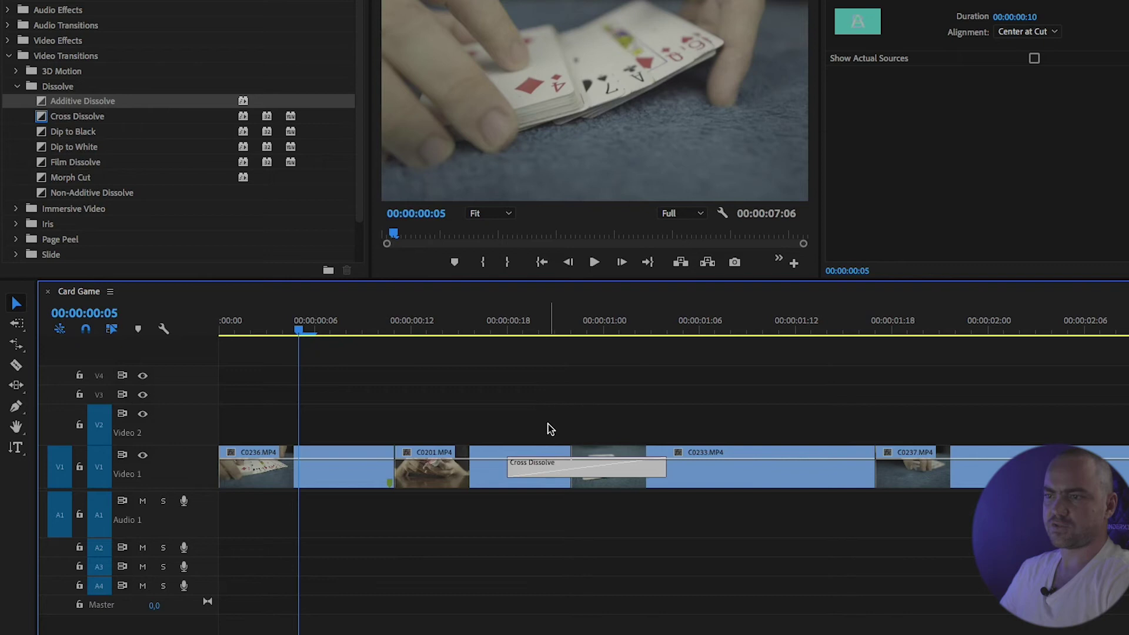
{"action": "left_click_drag", "start_coordinate": [512, 321], "coordinate": [617, 358]}
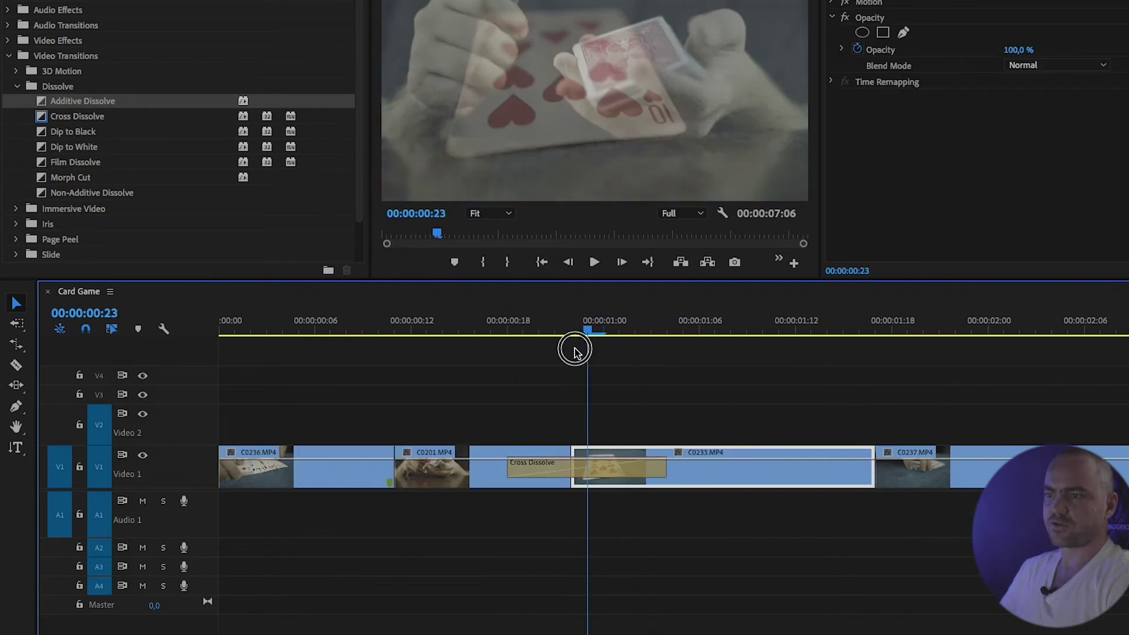
{"action": "left_click", "coordinate": [532, 465]}
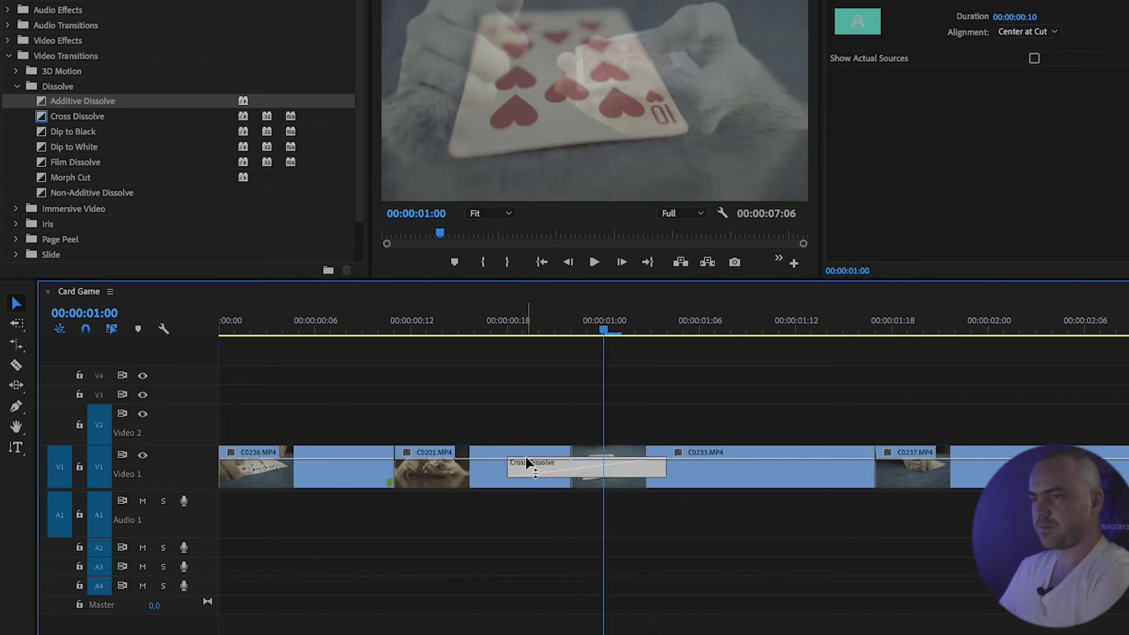
{"action": "key", "text": "Delete"}
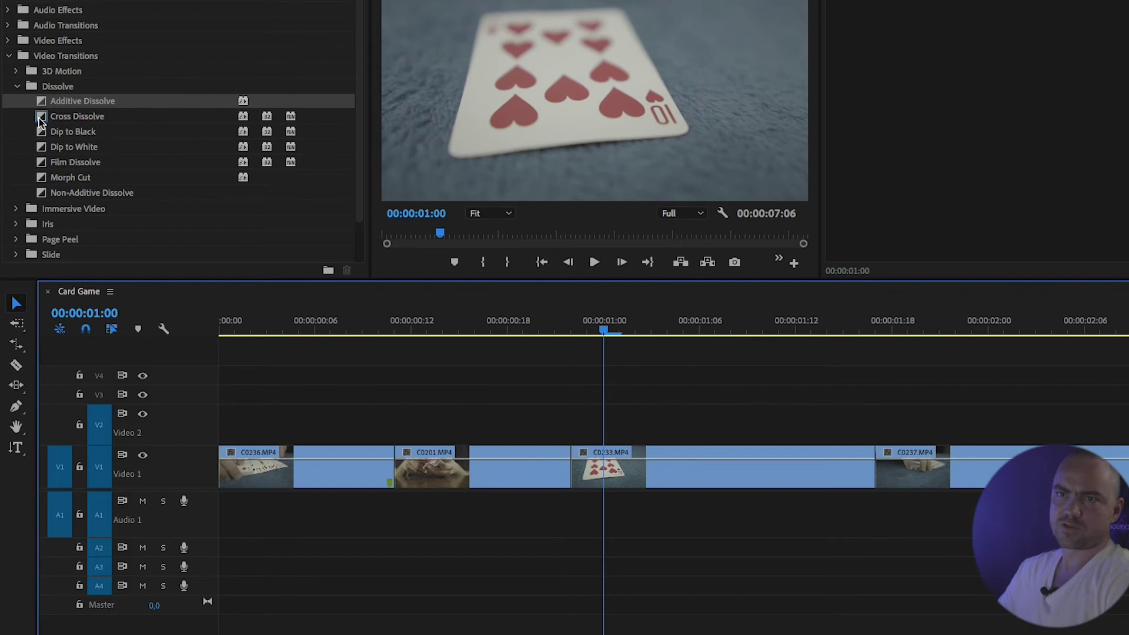
Place the 3D Motion Cube Spin transition on the C0201/C0233 cut and shorten it from its start
{"action": "left_click", "coordinate": [40, 137]}
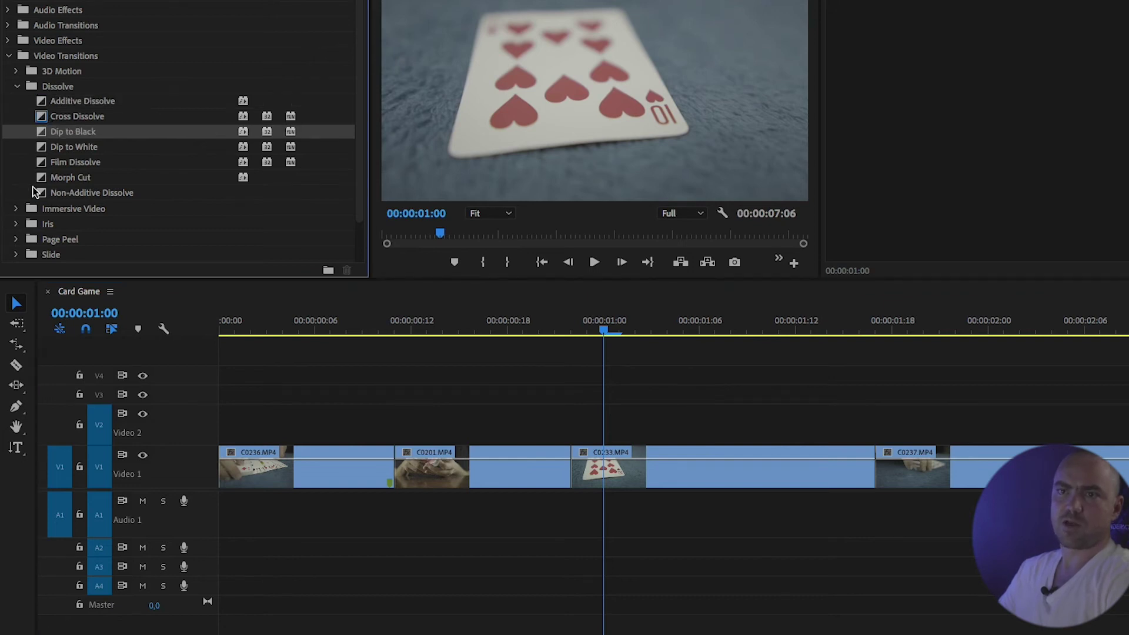
{"action": "left_click", "coordinate": [16, 72]}
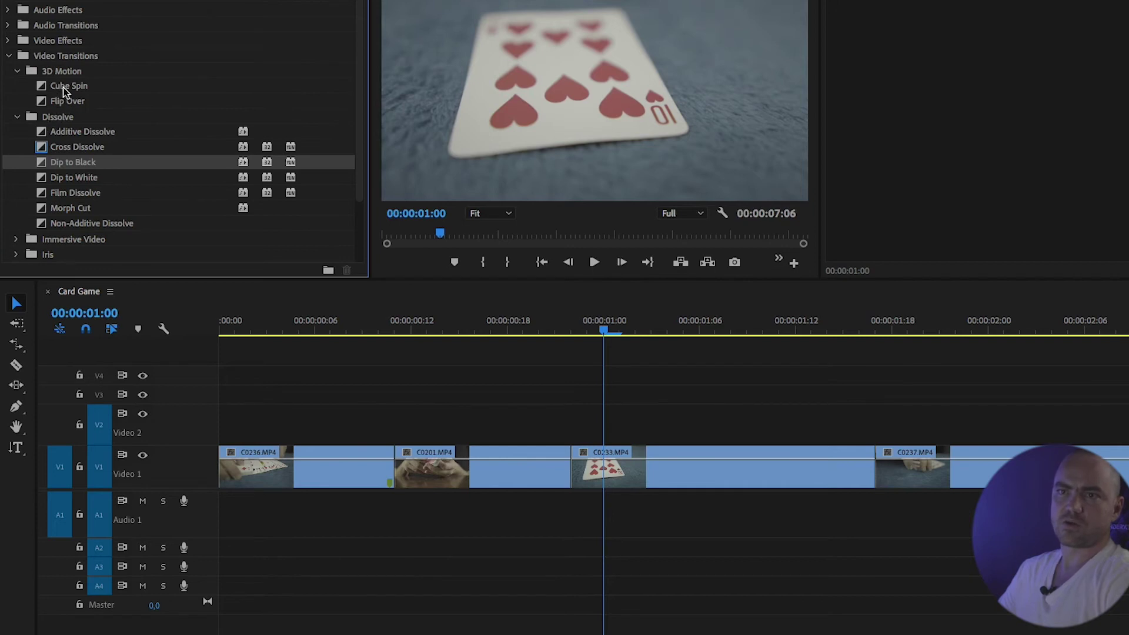
{"action": "left_click", "coordinate": [49, 85]}
{"action": "left_click_drag", "start_coordinate": [50, 85], "coordinate": [565, 472]}
{"action": "mouse_move", "coordinate": [430, 323]}
{"action": "left_mouse_down"}
{"action": "mouse_move", "coordinate": [424, 344]}
{"action": "mouse_move", "coordinate": [477, 409]}
{"action": "left_mouse_up"}
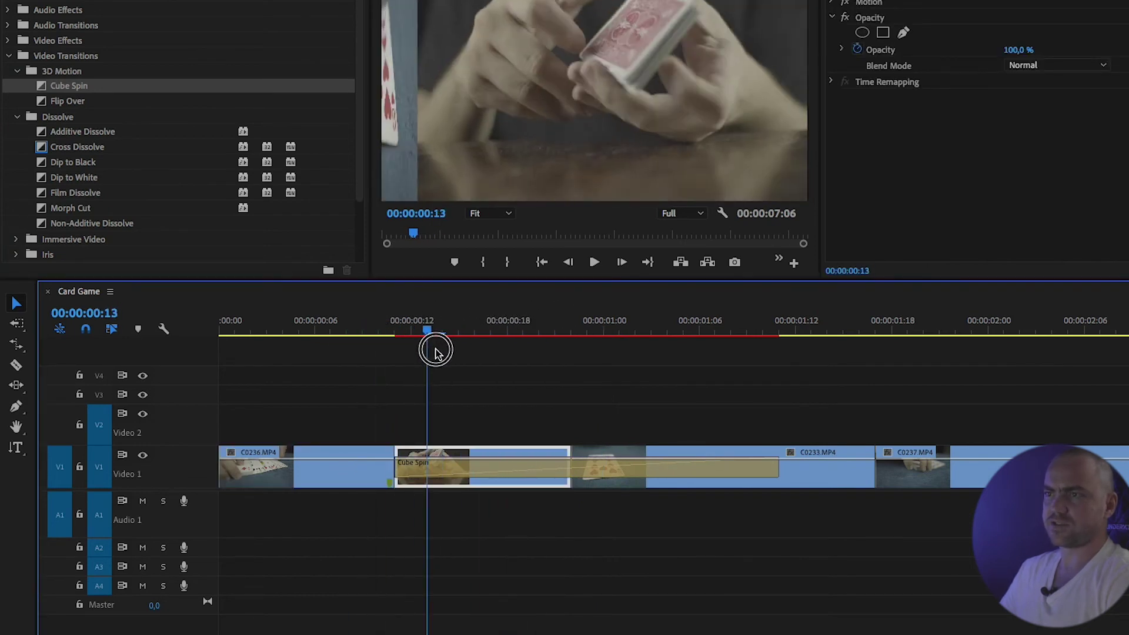
{"action": "left_click_drag", "start_coordinate": [405, 470], "coordinate": [524, 470]}
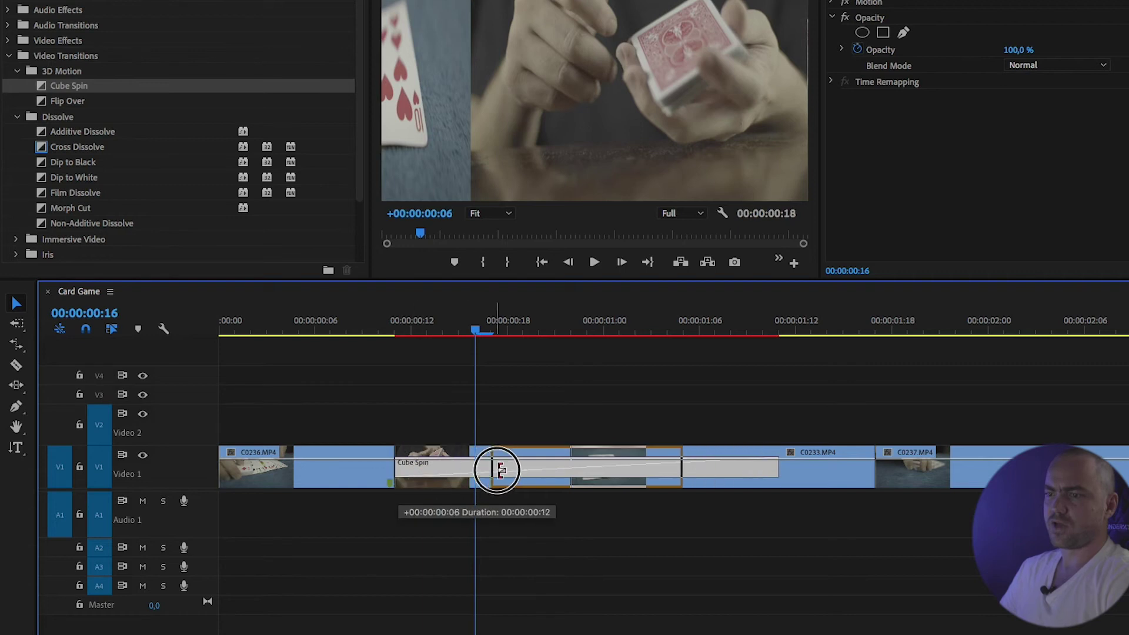
Preview the Cube Spin by scrubbing and playback, leaving the playhead at 00:00:00:21
{"action": "mouse_move", "coordinate": [489, 327]}
{"action": "left_mouse_down"}
{"action": "mouse_move", "coordinate": [662, 325]}
{"action": "mouse_move", "coordinate": [653, 342]}
{"action": "left_mouse_up"}
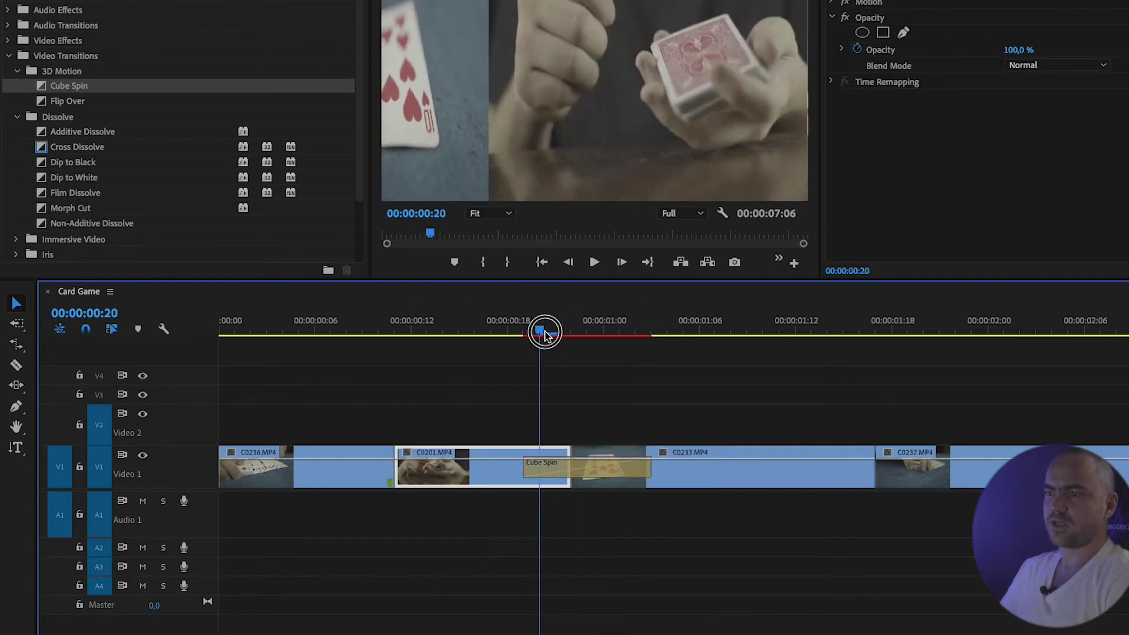
{"action": "mouse_move", "coordinate": [652, 342]}
{"action": "left_mouse_down"}
{"action": "mouse_move", "coordinate": [492, 360]}
{"action": "mouse_move", "coordinate": [523, 375]}
{"action": "mouse_move", "coordinate": [640, 376]}
{"action": "mouse_move", "coordinate": [524, 377]}
{"action": "left_mouse_up"}
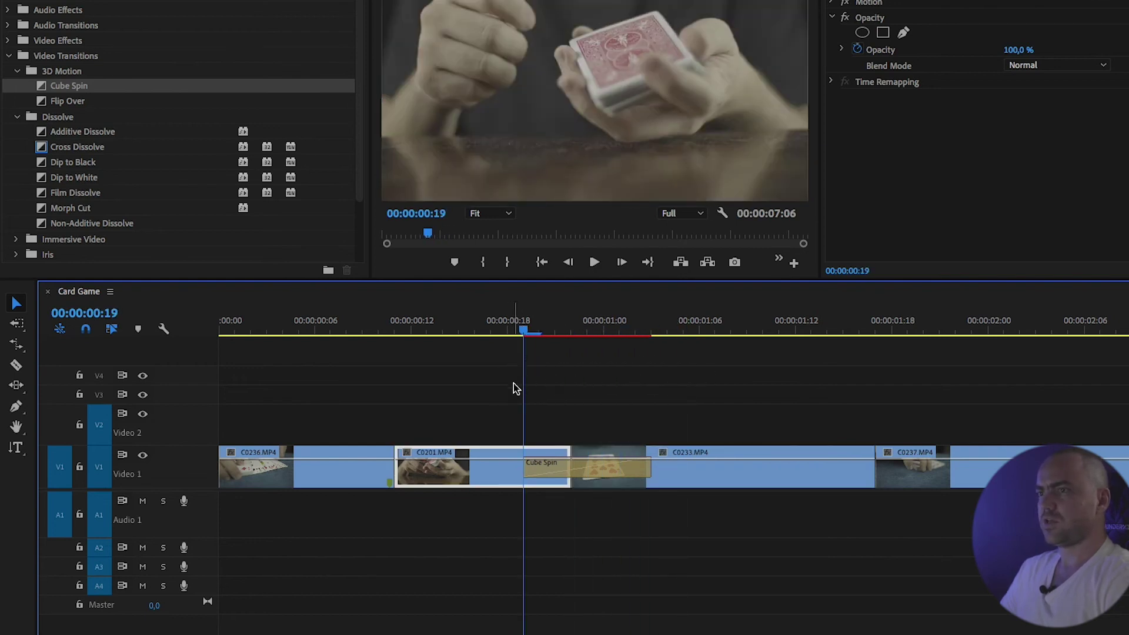
{"action": "key", "text": "space"}
{"action": "key", "text": "space"}
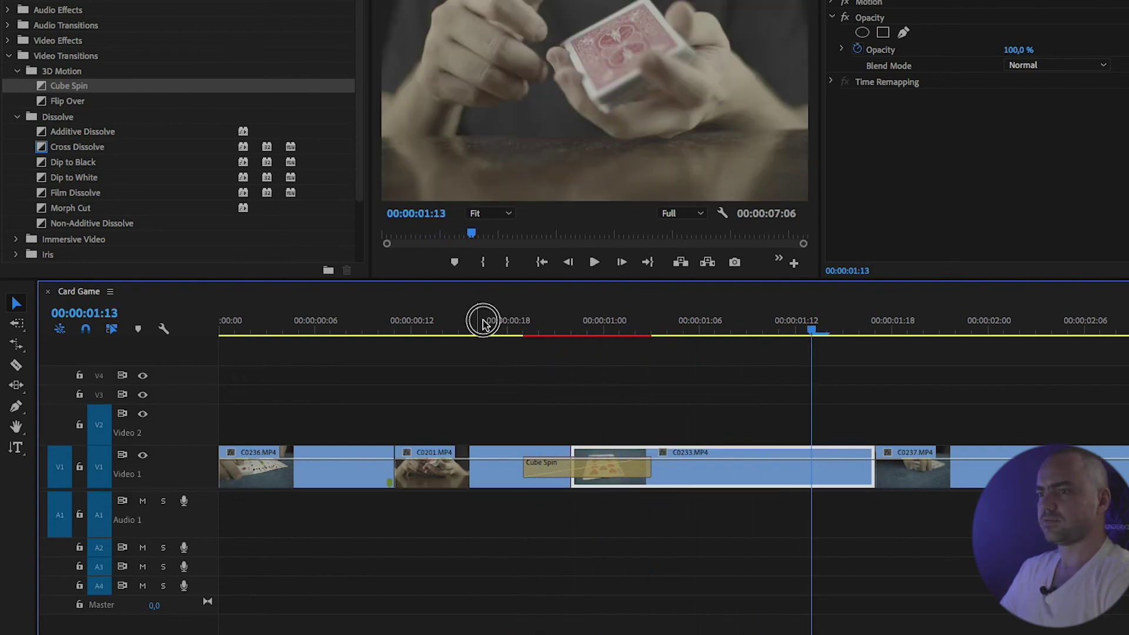
{"action": "left_click_drag", "start_coordinate": [483, 321], "coordinate": [476, 332]}
{"action": "key", "text": "space"}
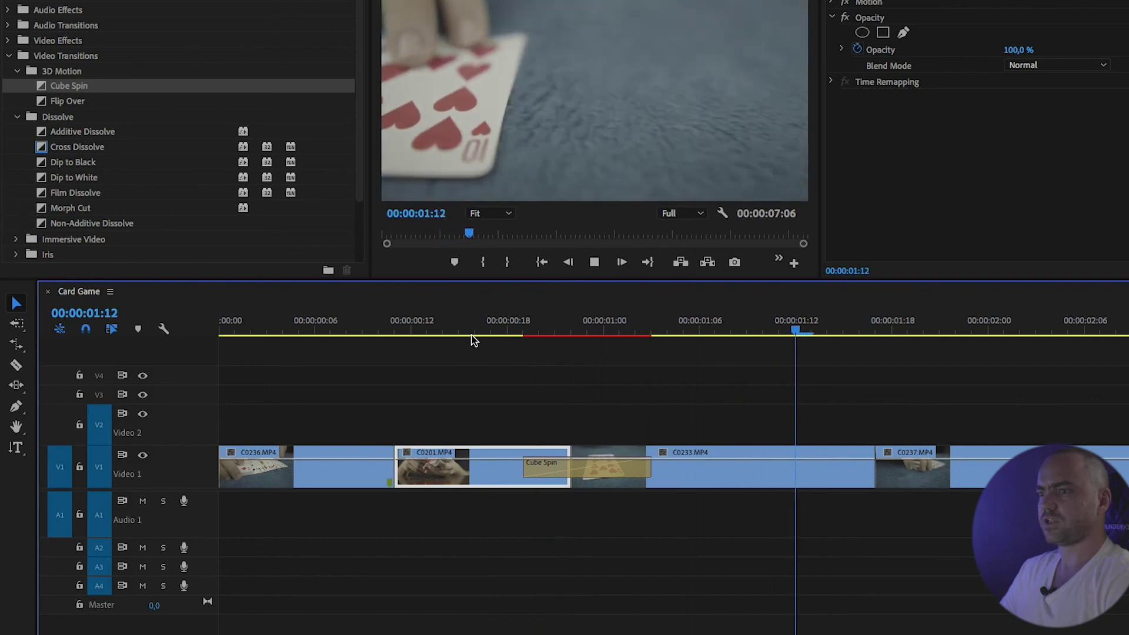
{"action": "left_click", "coordinate": [562, 328]}
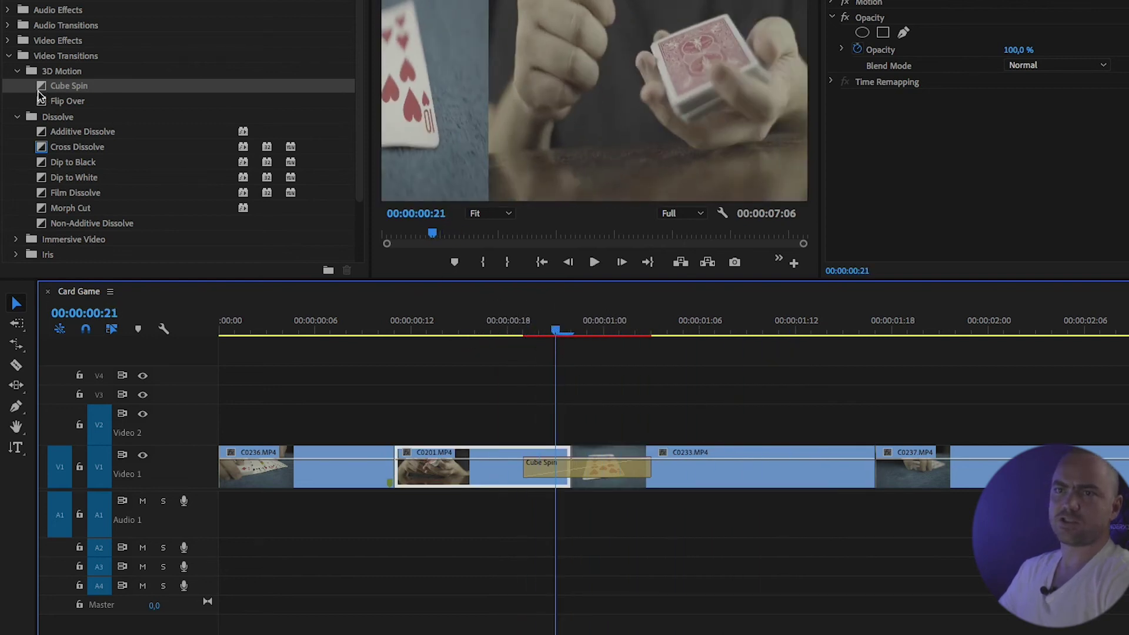
{"action": "right_click", "coordinate": [42, 87]}
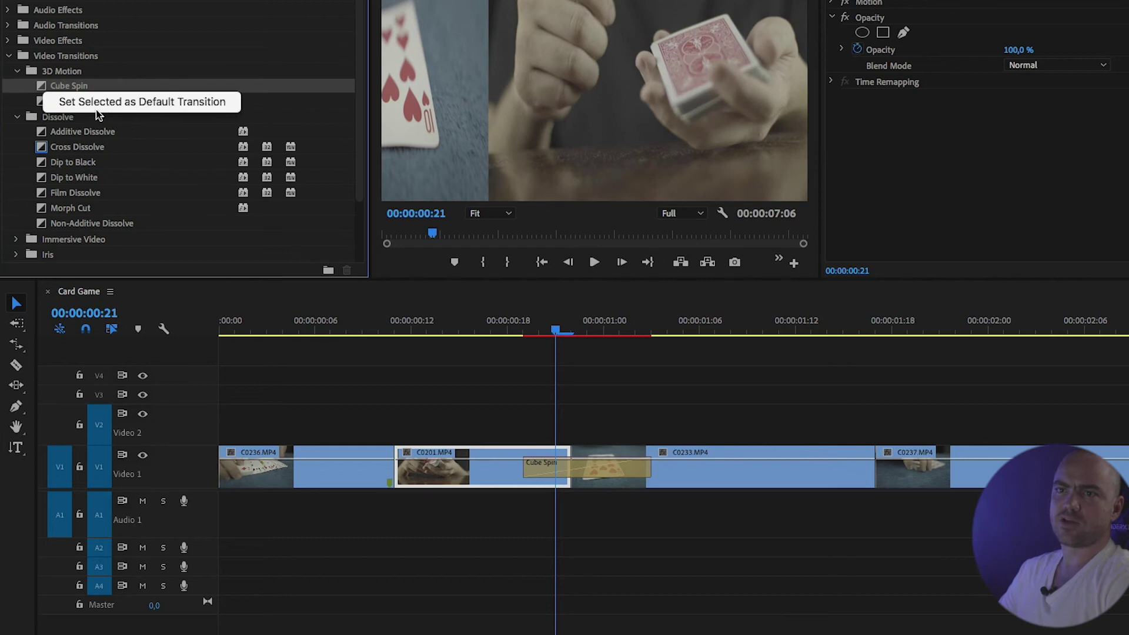
Make Cube Spin the default transition and apply it to the C0233/C0237 cut
{"action": "left_click", "coordinate": [134, 104]}
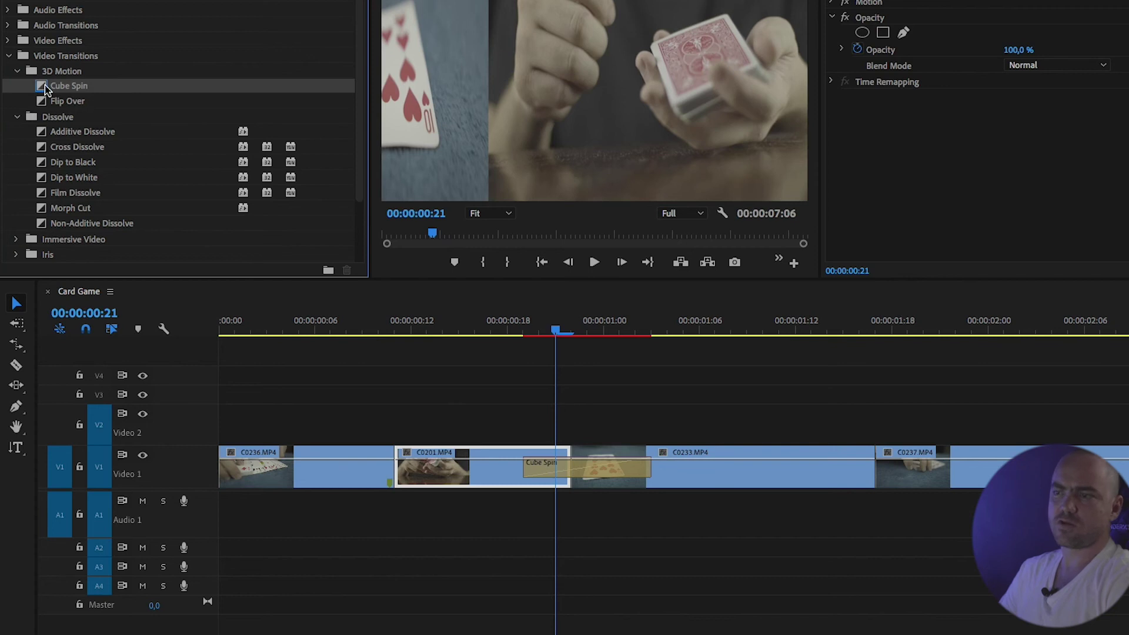
{"action": "left_click", "coordinate": [564, 423]}
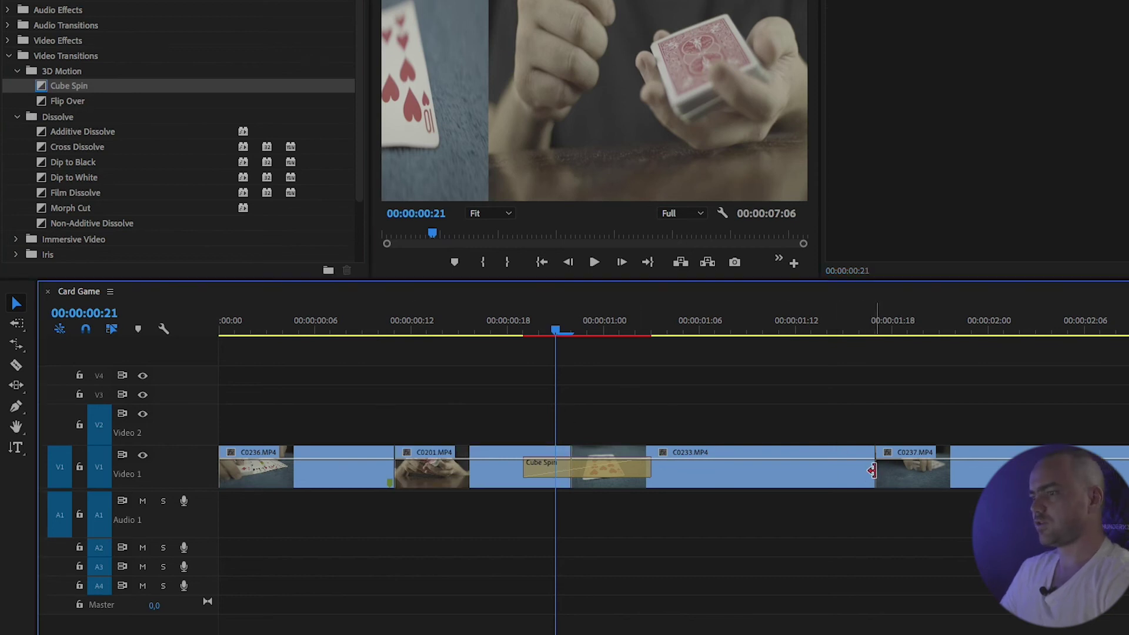
{"action": "right_click", "coordinate": [873, 470]}
{"action": "left_click", "coordinate": [933, 564]}
Shorten the second Cube Spin and scrub through it from 00:00:01:13
{"action": "left_click_drag", "start_coordinate": [693, 473], "coordinate": [797, 470]}
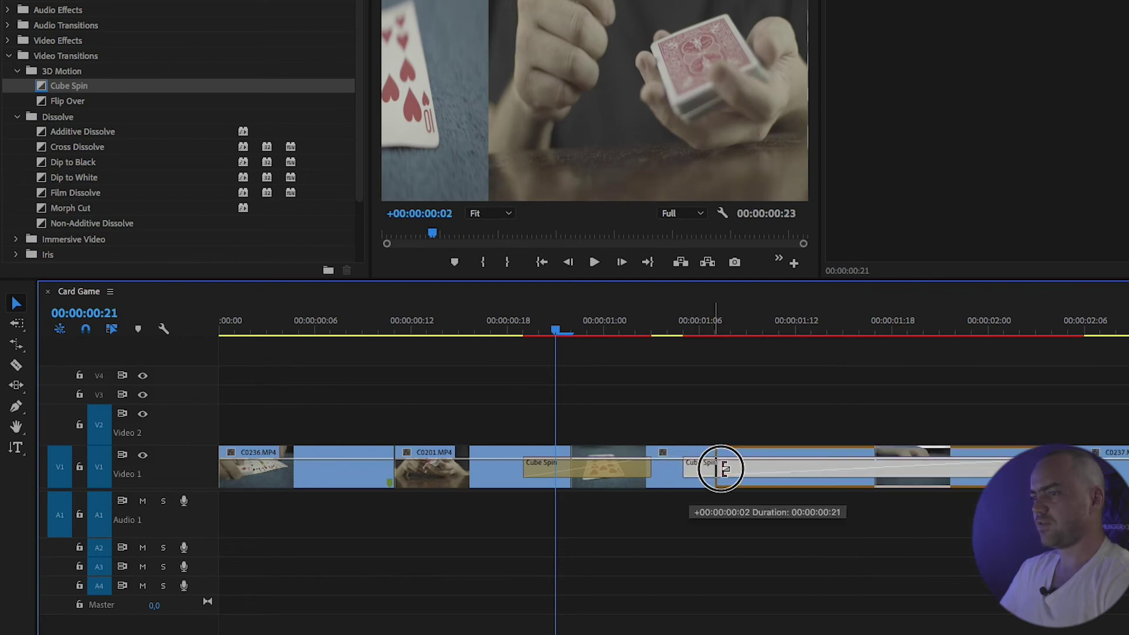
{"action": "left_click", "coordinate": [813, 325]}
{"action": "left_click_drag", "start_coordinate": [813, 325], "coordinate": [935, 358]}
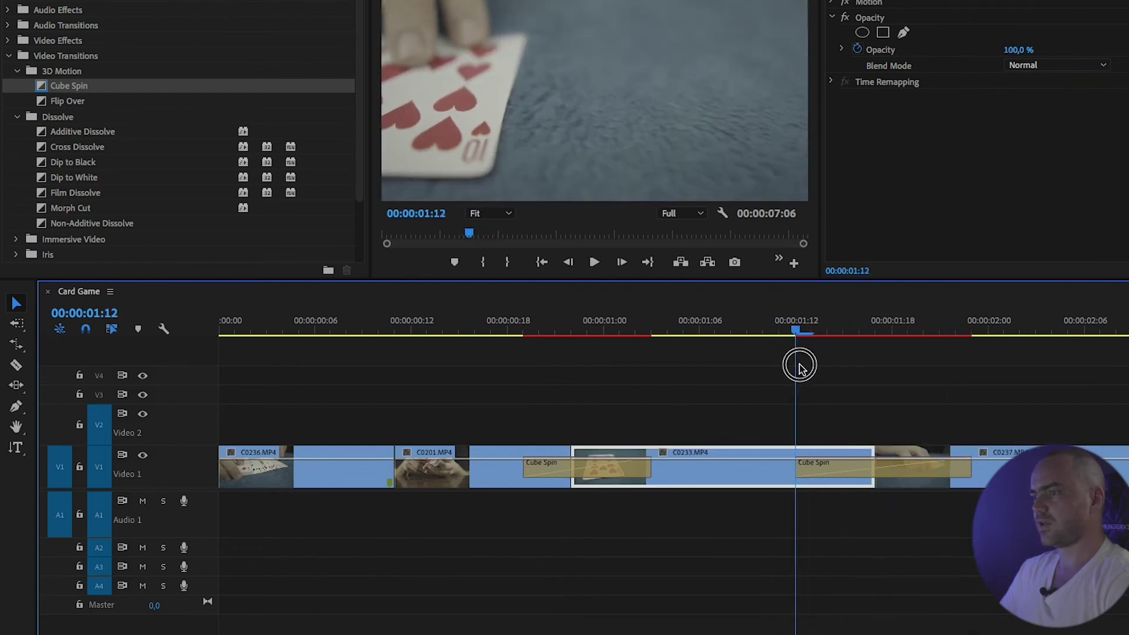
{"action": "left_click_drag", "start_coordinate": [936, 358], "coordinate": [939, 360]}
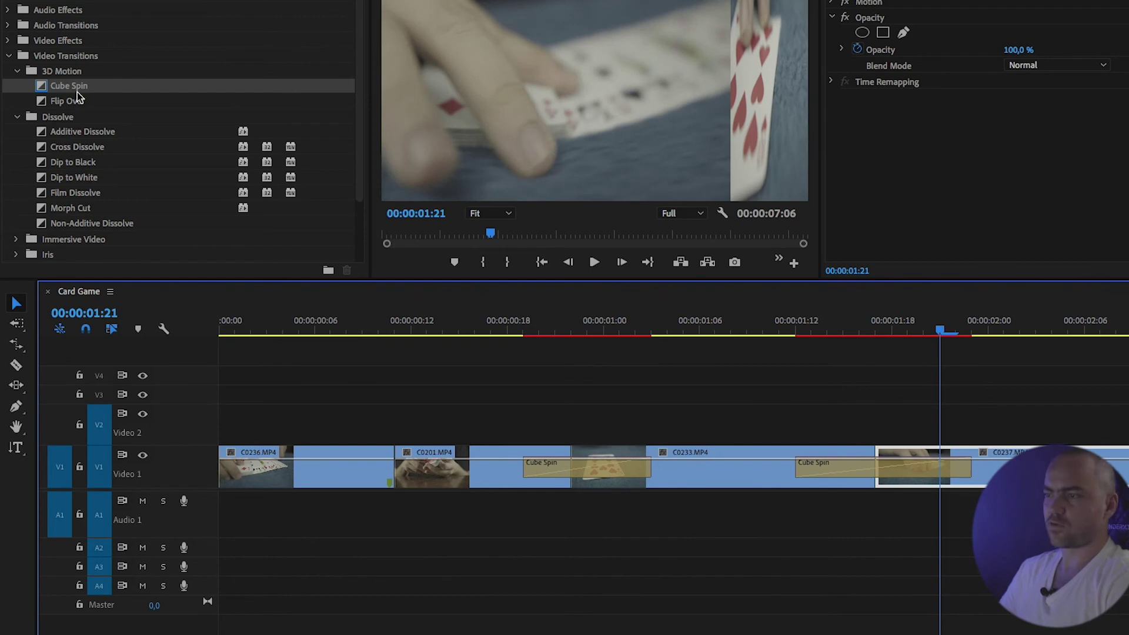
Delete both Cube Spin transitions, from the C0233/C0237 and C0201/C0233 cuts
{"action": "left_click", "coordinate": [832, 467]}
{"action": "key", "text": "Delete"}
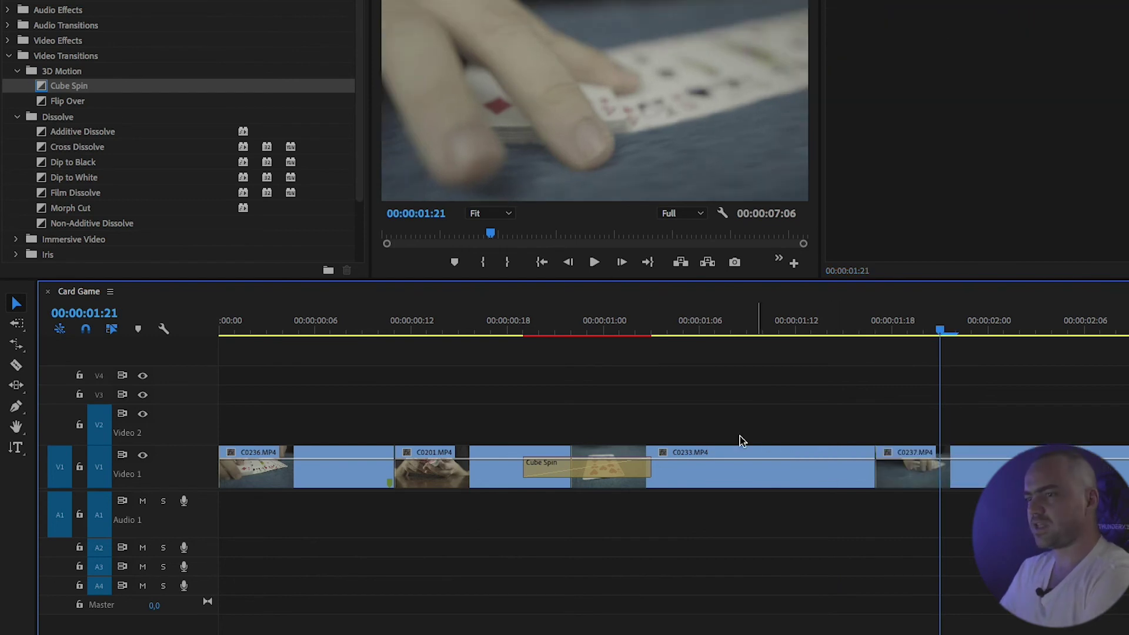
{"action": "left_click_drag", "start_coordinate": [607, 479], "coordinate": [608, 479]}
{"action": "key", "text": "Delete"}
{"action": "mouse_move", "coordinate": [555, 332]}
{"action": "left_mouse_down"}
{"action": "mouse_move", "coordinate": [851, 334]}
{"action": "mouse_move", "coordinate": [506, 333]}
{"action": "left_mouse_up"}
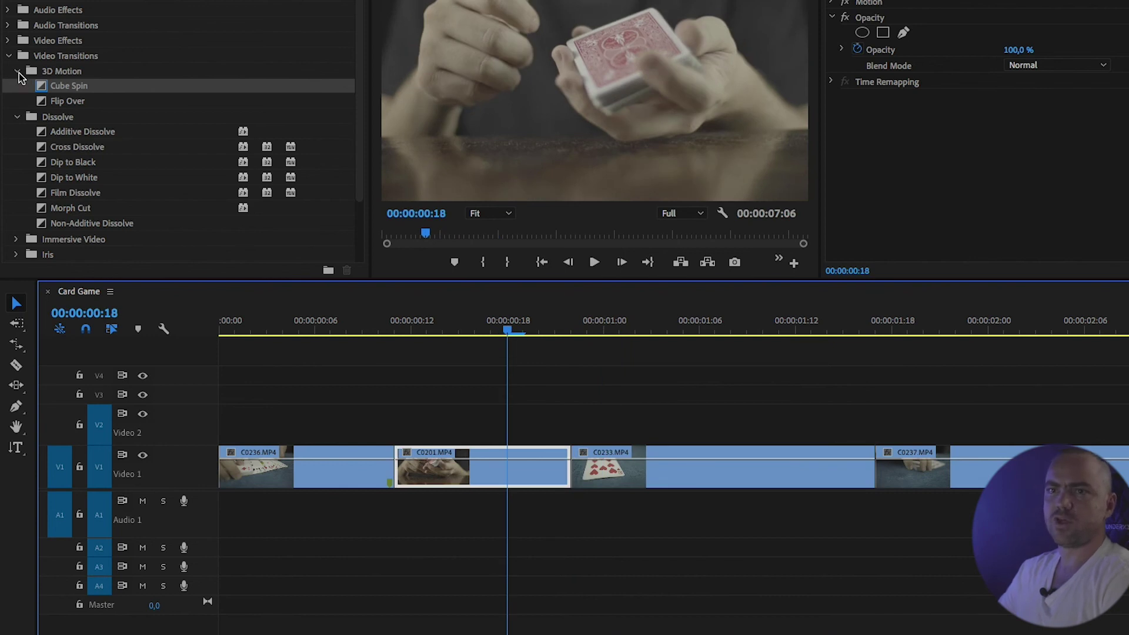
Set Cross Dissolve back as the default video transition from the Effects panel
{"action": "right_click", "coordinate": [41, 150]}
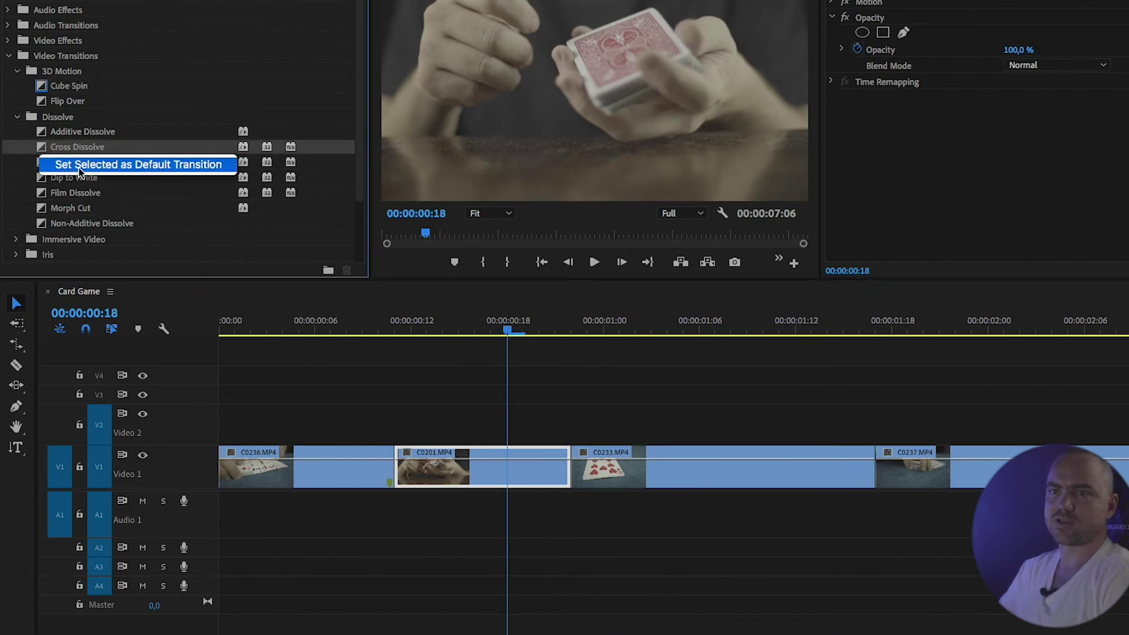
{"action": "left_click", "coordinate": [111, 165]}
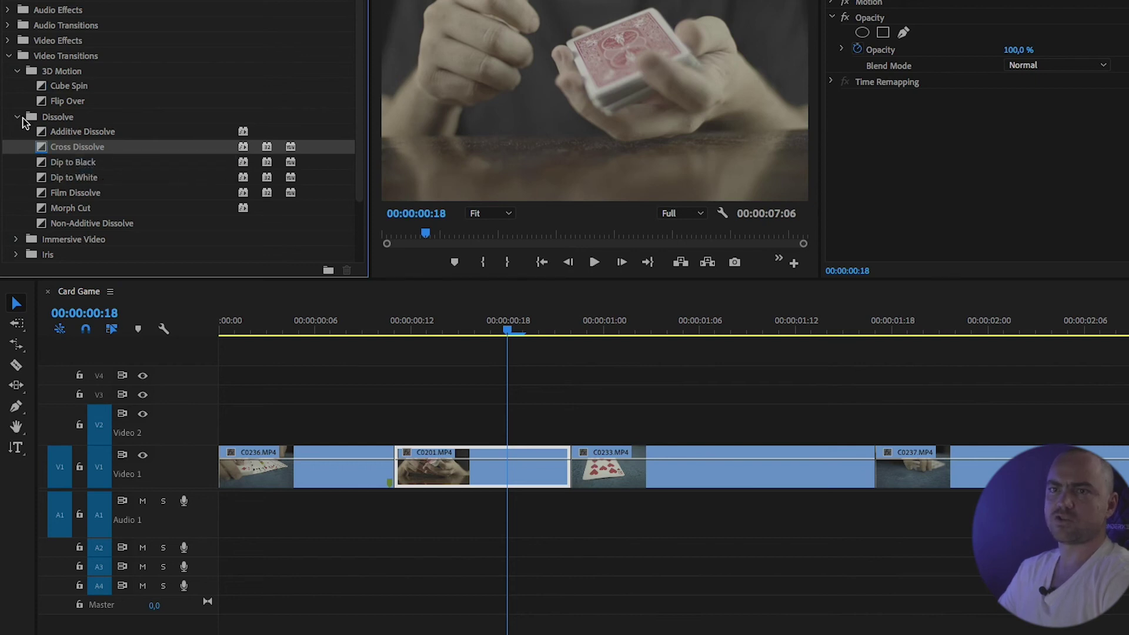
Try a Flip Over transition on the C0201/C0233 cut, preview it, then delete it
{"action": "left_click", "coordinate": [18, 117]}
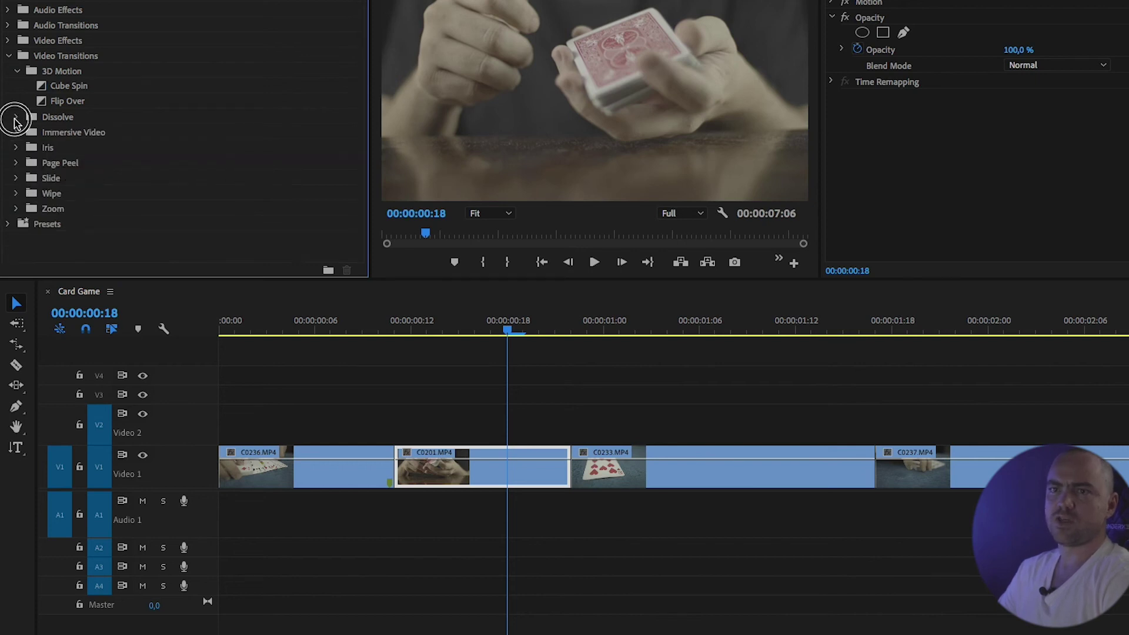
{"action": "left_click", "coordinate": [15, 148]}
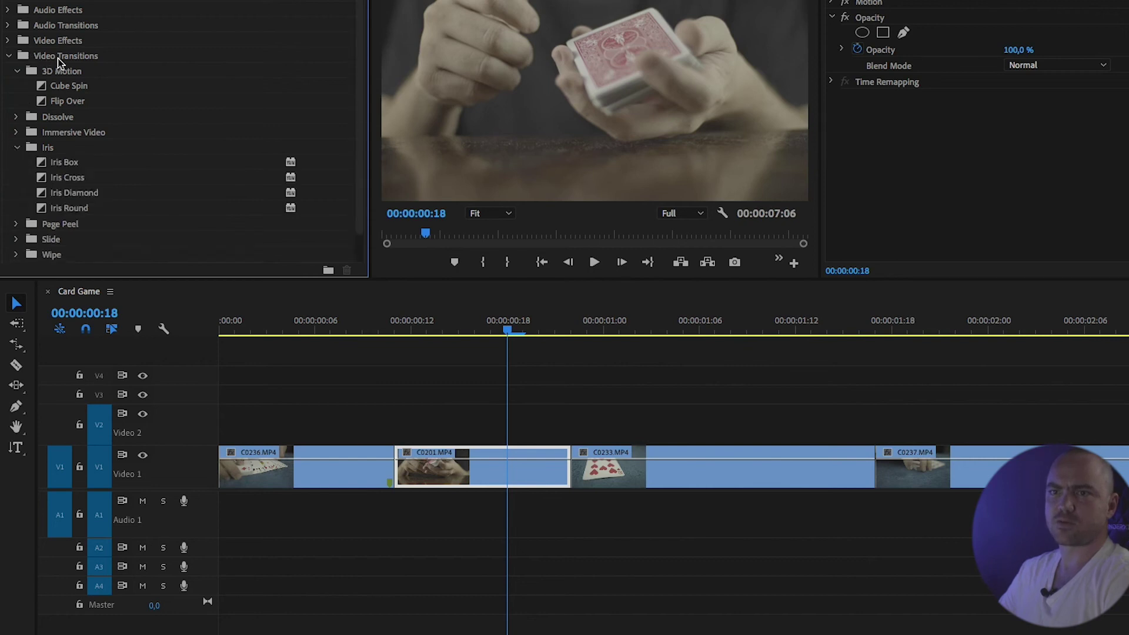
{"action": "left_click_drag", "start_coordinate": [68, 101], "coordinate": [582, 468]}
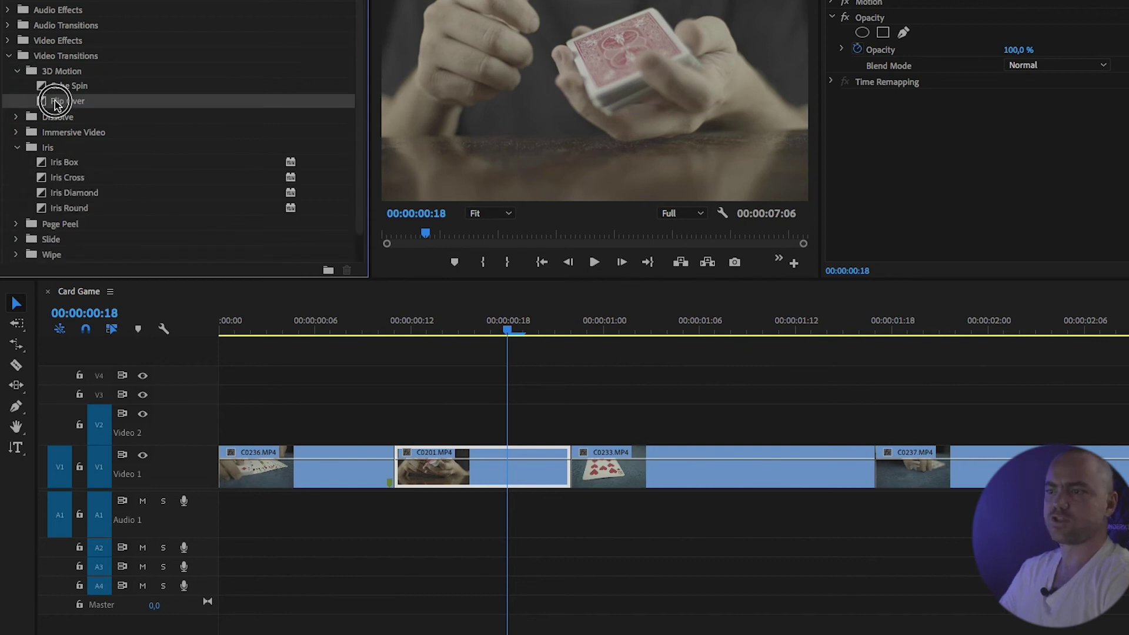
{"action": "mouse_move", "coordinate": [506, 328]}
{"action": "left_mouse_down"}
{"action": "mouse_move", "coordinate": [755, 363]}
{"action": "mouse_move", "coordinate": [773, 377]}
{"action": "mouse_move", "coordinate": [638, 439]}
{"action": "left_mouse_up"}
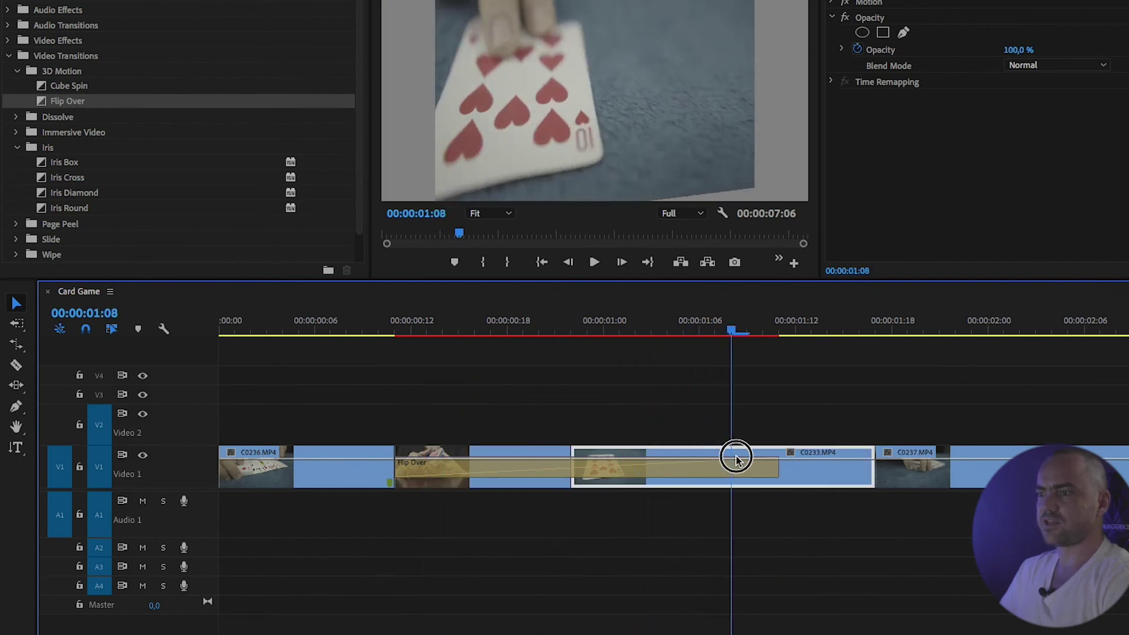
{"action": "left_click_drag", "start_coordinate": [638, 439], "coordinate": [763, 468]}
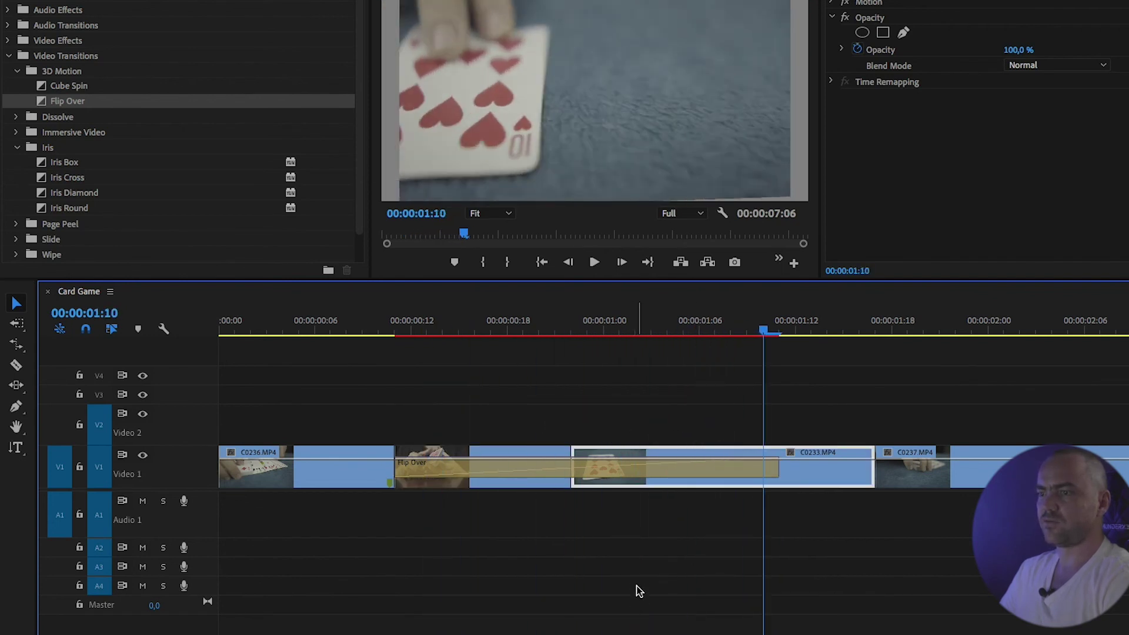
{"action": "left_click", "coordinate": [547, 467]}
{"action": "key", "text": "Delete"}
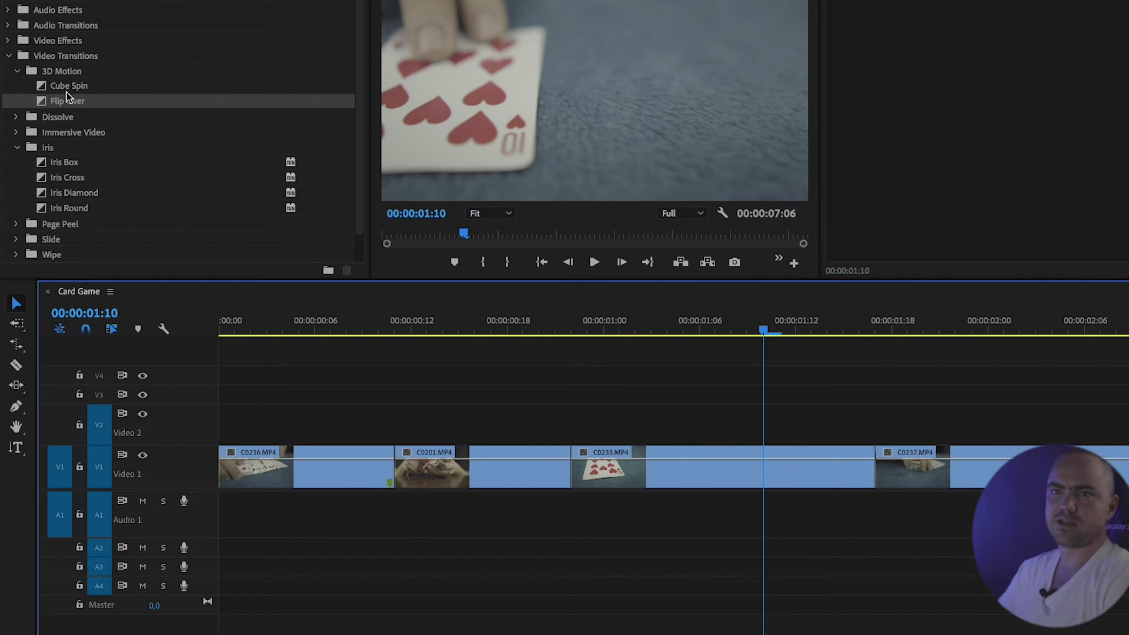
Apply the Page Peel > Page Turn transition to the cut after C0201
{"action": "left_click", "coordinate": [16, 225]}
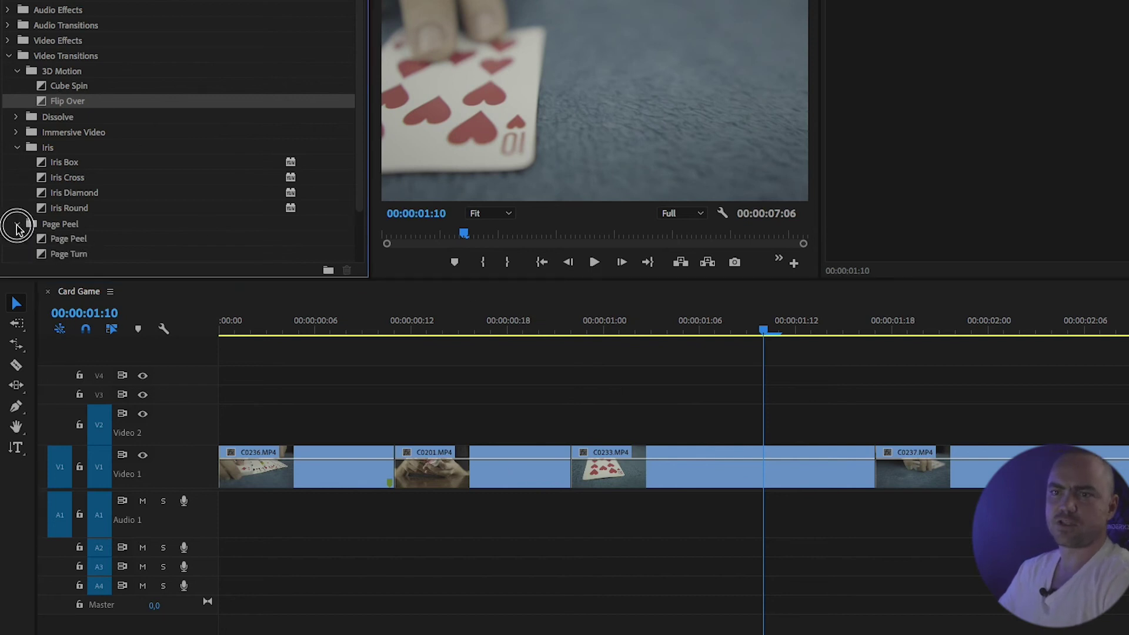
{"action": "left_click", "coordinate": [47, 238]}
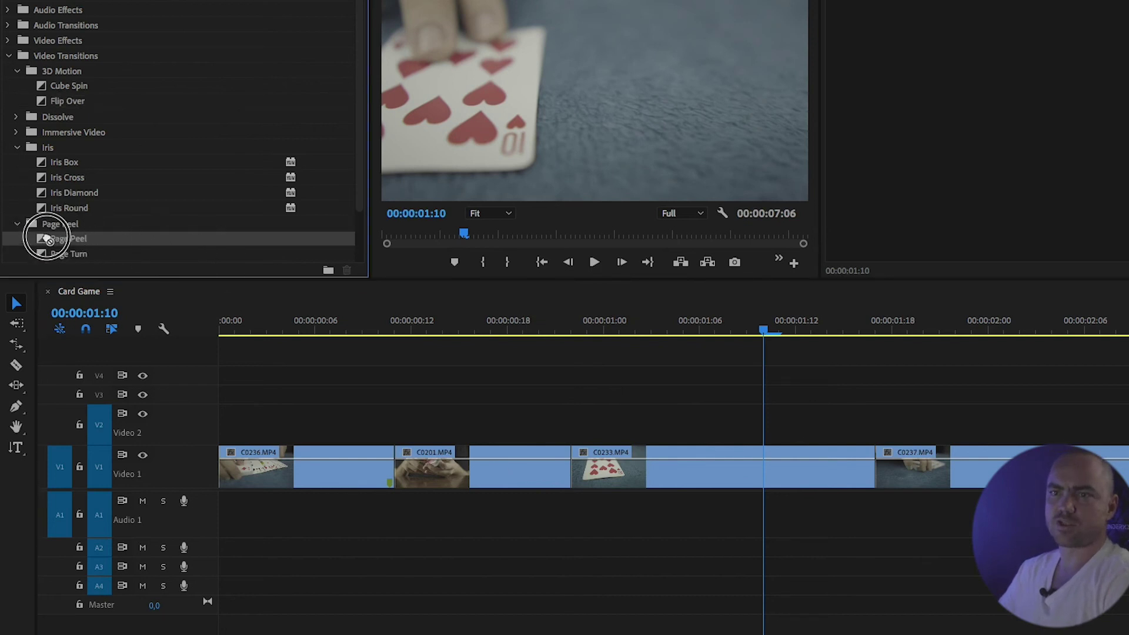
{"action": "left_click_drag", "start_coordinate": [43, 257], "coordinate": [502, 465]}
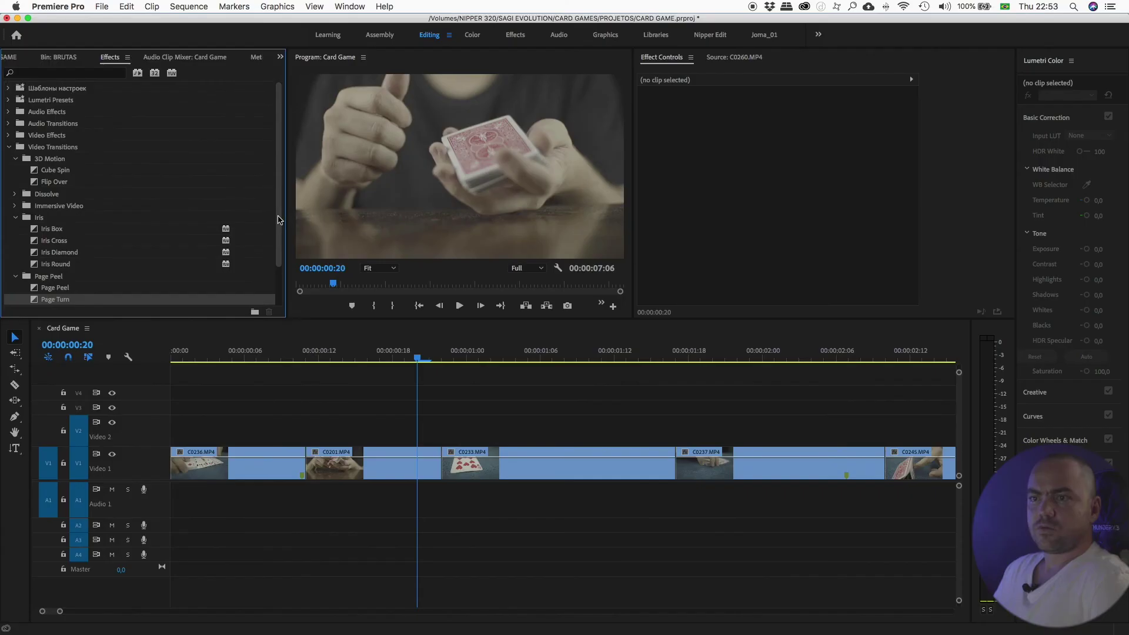
{"action": "scroll", "coordinate": [272, 259], "scroll_direction": "down", "scroll_amount": 1}
{"action": "left_click", "coordinate": [13, 277]}
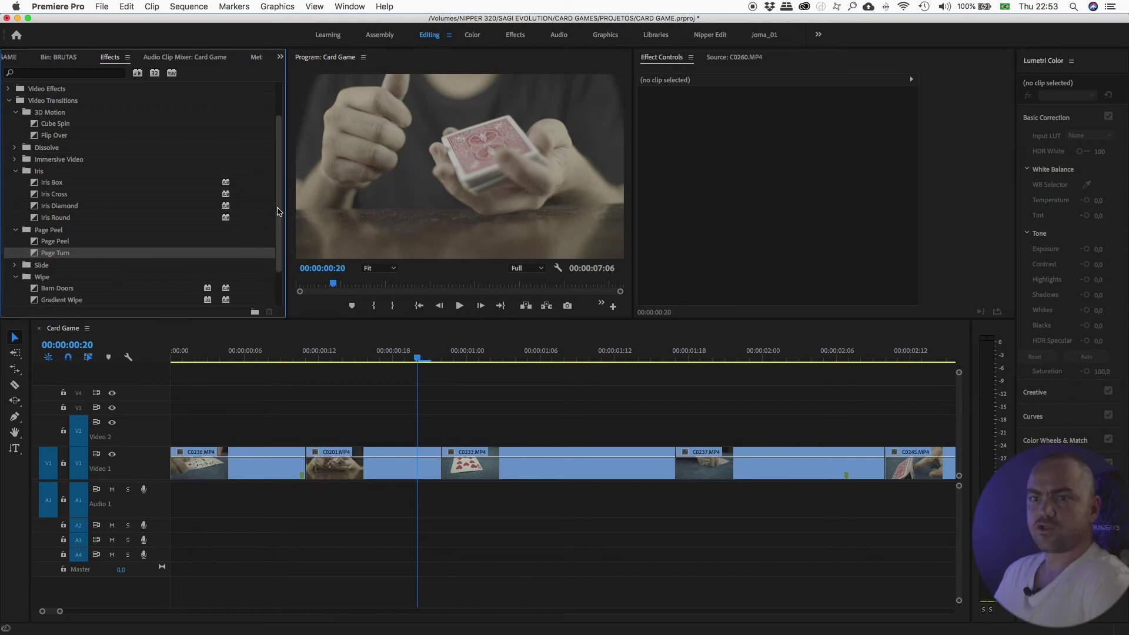
{"action": "left_click_drag", "start_coordinate": [278, 211], "coordinate": [278, 244]}
{"action": "left_click_drag", "start_coordinate": [33, 279], "coordinate": [438, 467]}
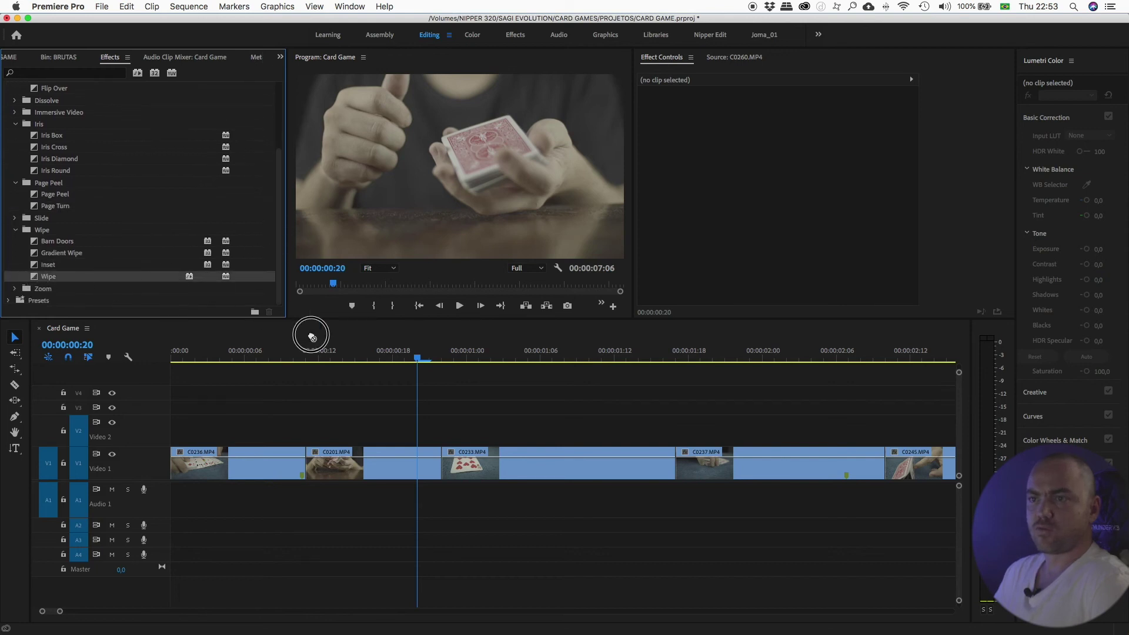
{"action": "mouse_move", "coordinate": [385, 352]}
{"action": "left_mouse_down"}
{"action": "mouse_move", "coordinate": [368, 360]}
{"action": "mouse_move", "coordinate": [592, 370]}
{"action": "mouse_move", "coordinate": [300, 360]}
{"action": "mouse_move", "coordinate": [442, 360]}
{"action": "left_mouse_up"}
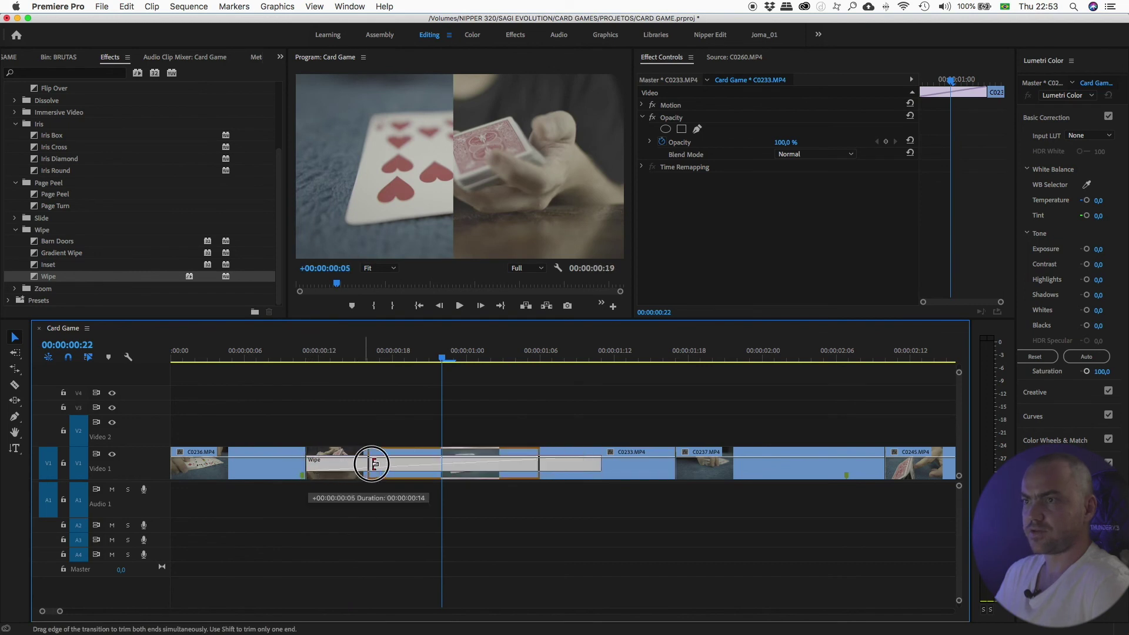
{"action": "left_click_drag", "start_coordinate": [312, 465], "coordinate": [406, 465]}
{"action": "mouse_move", "coordinate": [367, 355]}
{"action": "left_mouse_down"}
{"action": "mouse_move", "coordinate": [517, 371]}
{"action": "mouse_move", "coordinate": [369, 376]}
{"action": "mouse_move", "coordinate": [519, 386]}
{"action": "mouse_move", "coordinate": [441, 384]}
{"action": "left_mouse_up"}
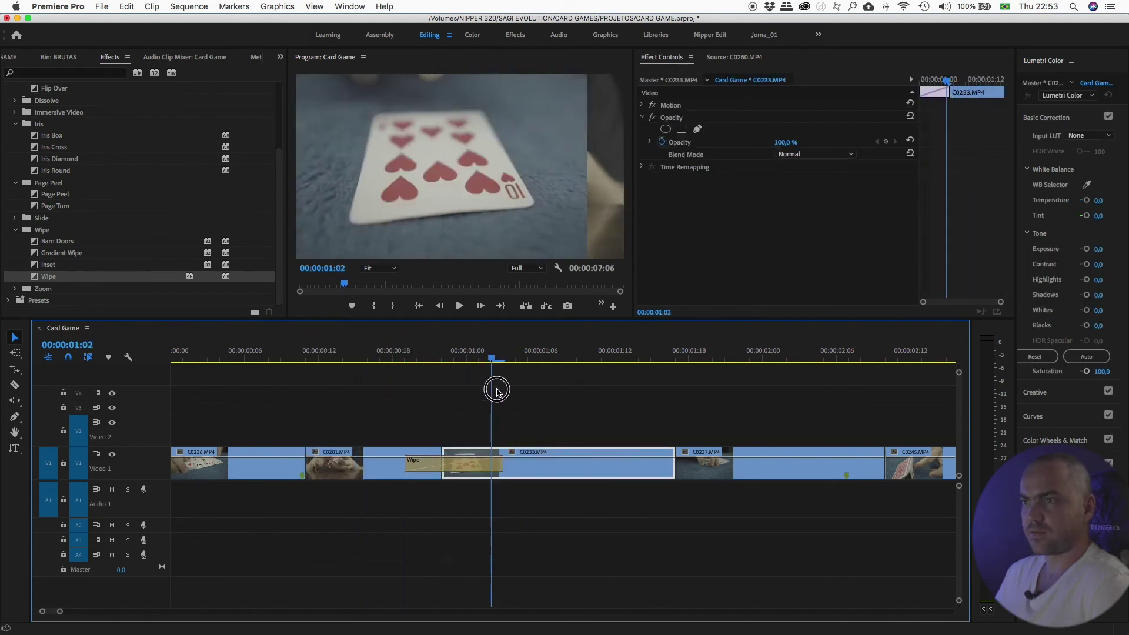
{"action": "left_click", "coordinate": [420, 465]}
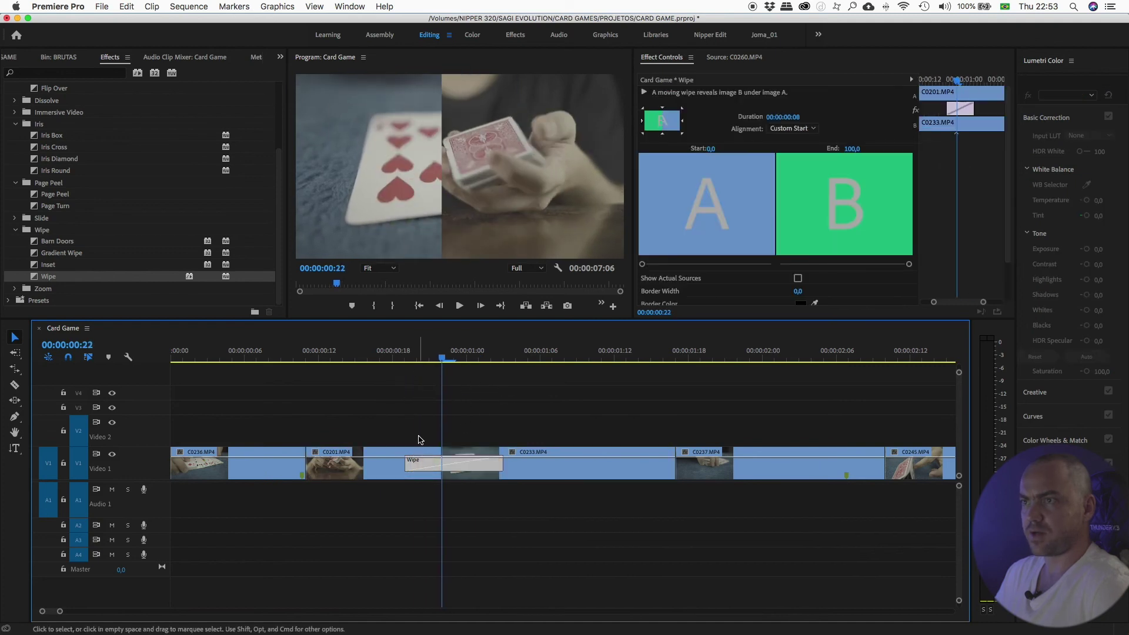
{"action": "key", "text": "Delete"}
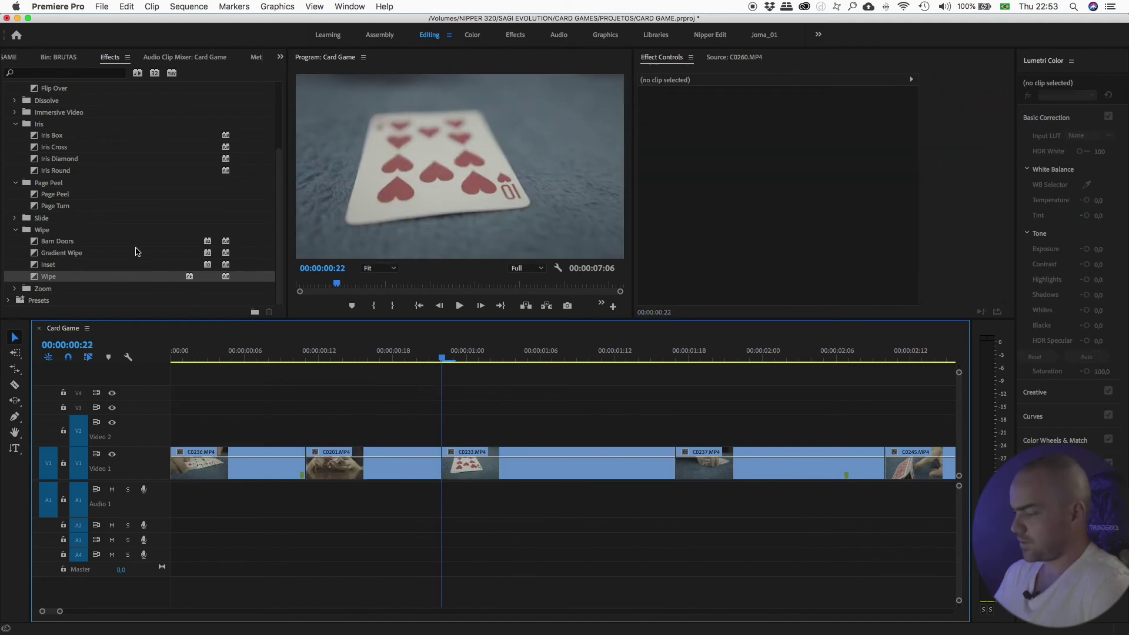
{"action": "left_click", "coordinate": [15, 231]}
Apply the default Cross Dissolve to the C0201/C0233 cut, shorten it, then delete it
{"action": "left_click", "coordinate": [15, 183]}
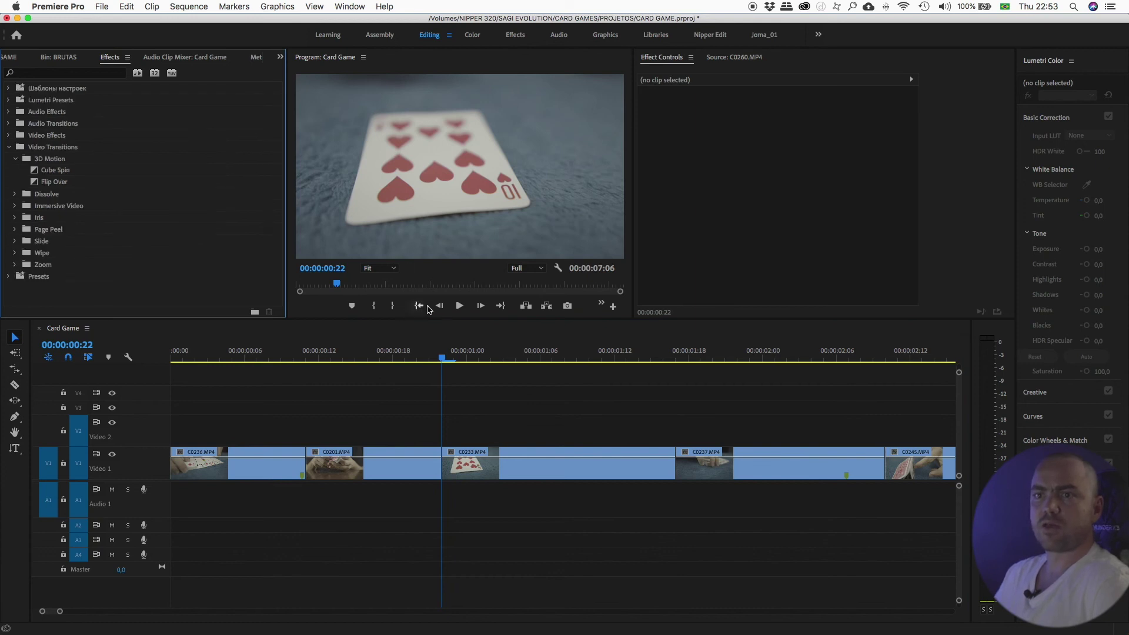
{"action": "right_click", "coordinate": [442, 471]}
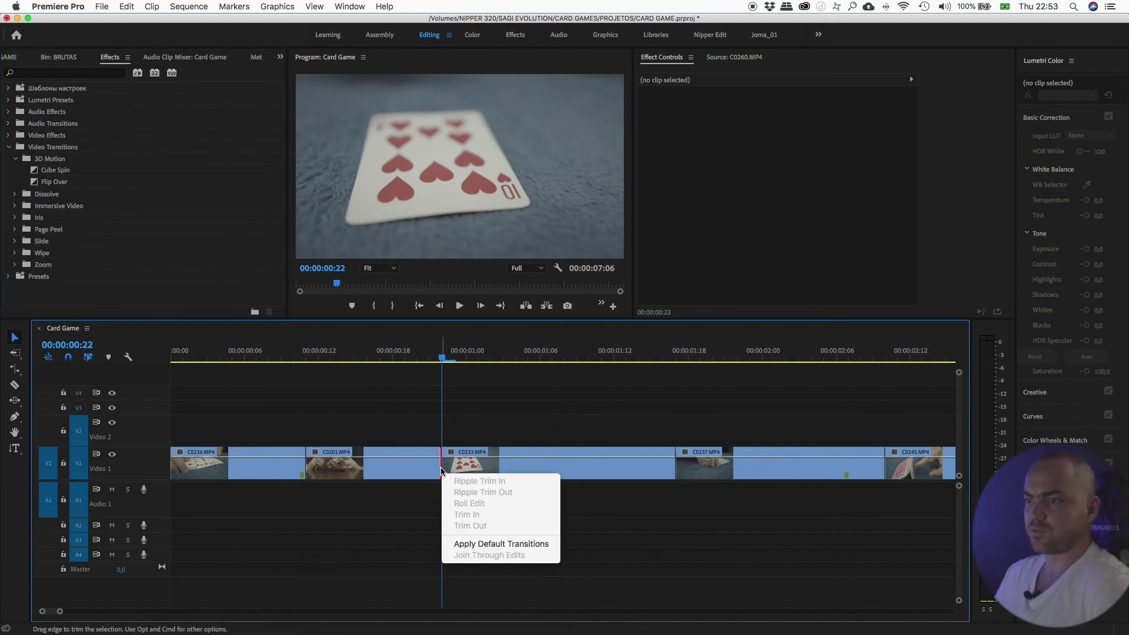
{"action": "left_click", "coordinate": [485, 544]}
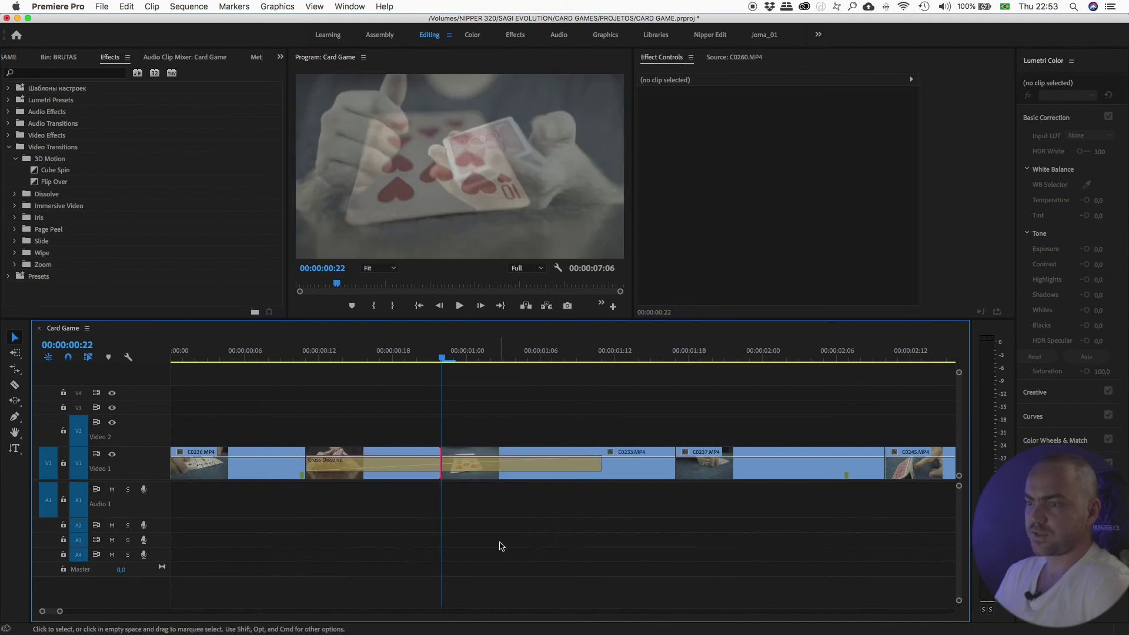
{"action": "left_click_drag", "start_coordinate": [307, 464], "coordinate": [404, 465]}
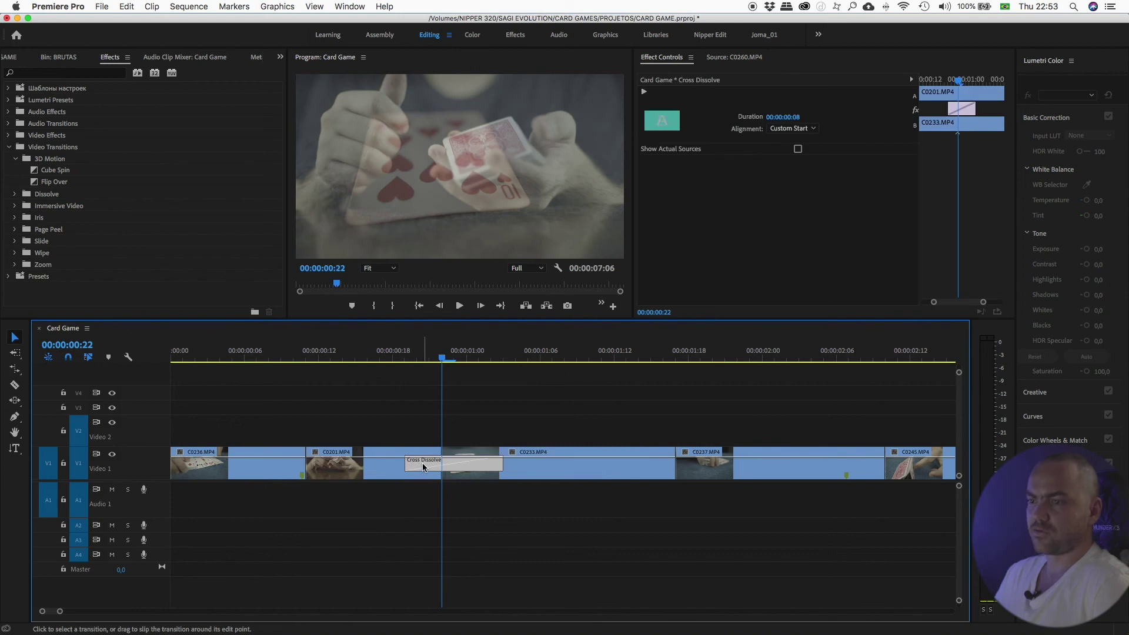
{"action": "key", "text": "Delete"}
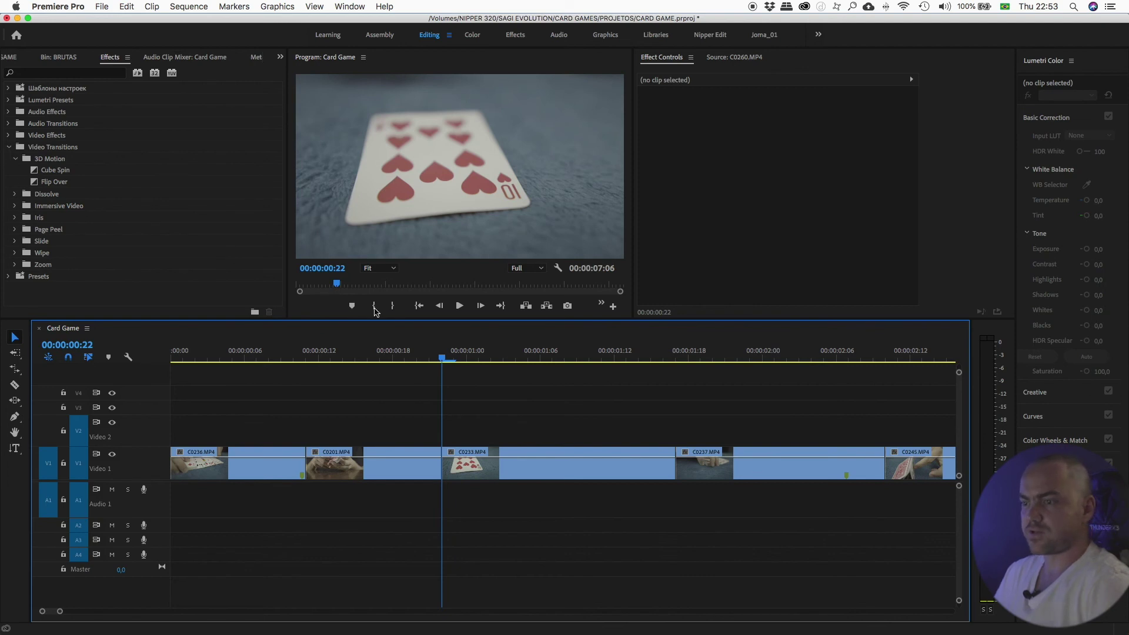
Reapply and shorten the Cross Dissolve, preview it, delete it, and zoom out to the whole sequence
{"action": "right_click", "coordinate": [439, 464]}
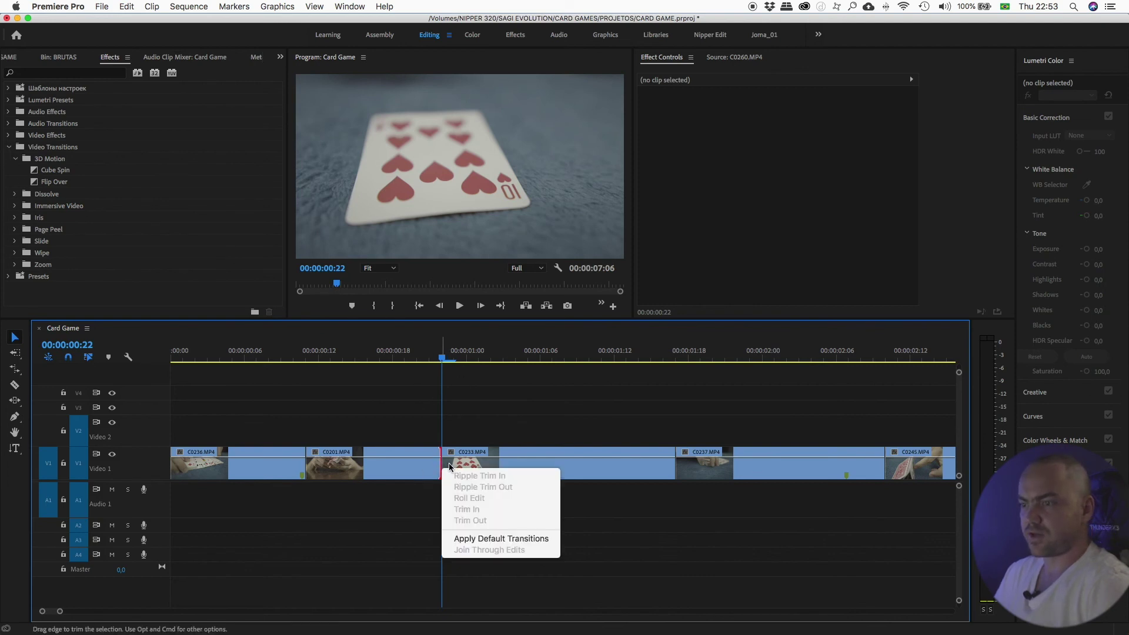
{"action": "left_click", "coordinate": [486, 540]}
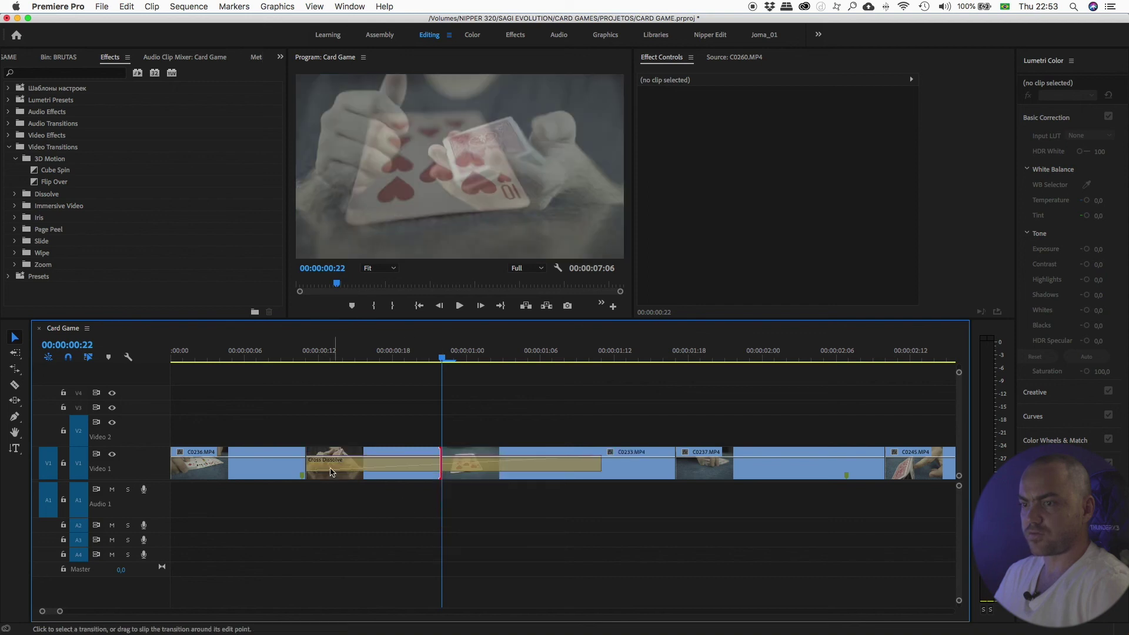
{"action": "left_click_drag", "start_coordinate": [312, 464], "coordinate": [393, 464]}
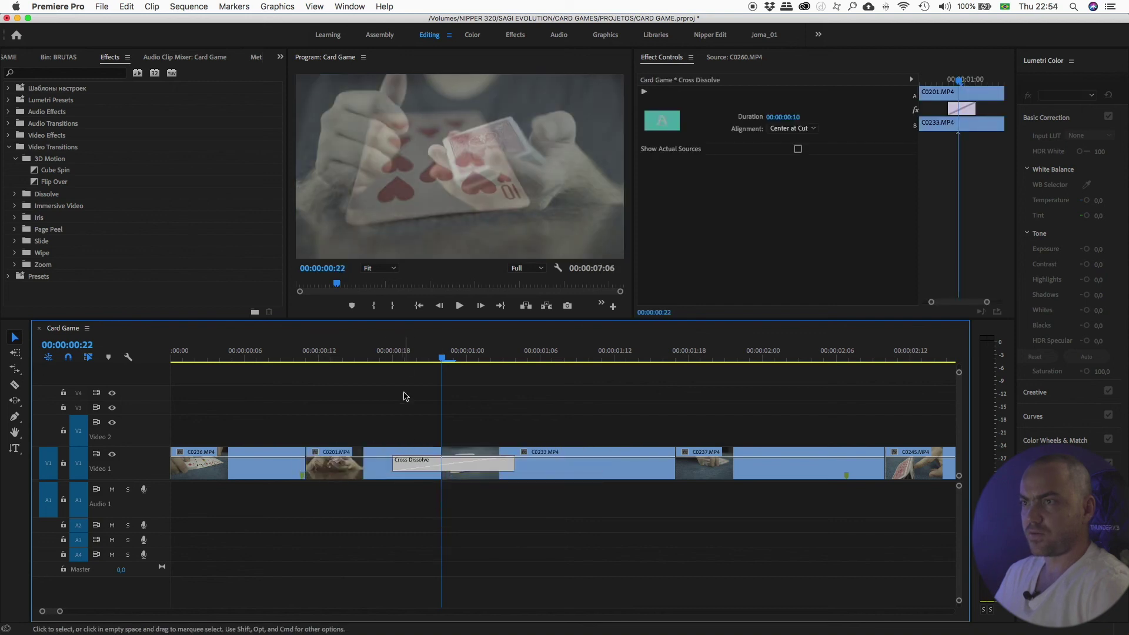
{"action": "left_click_drag", "start_coordinate": [388, 351], "coordinate": [540, 351]}
{"action": "left_click", "coordinate": [442, 465]}
{"action": "left_click", "coordinate": [415, 464]}
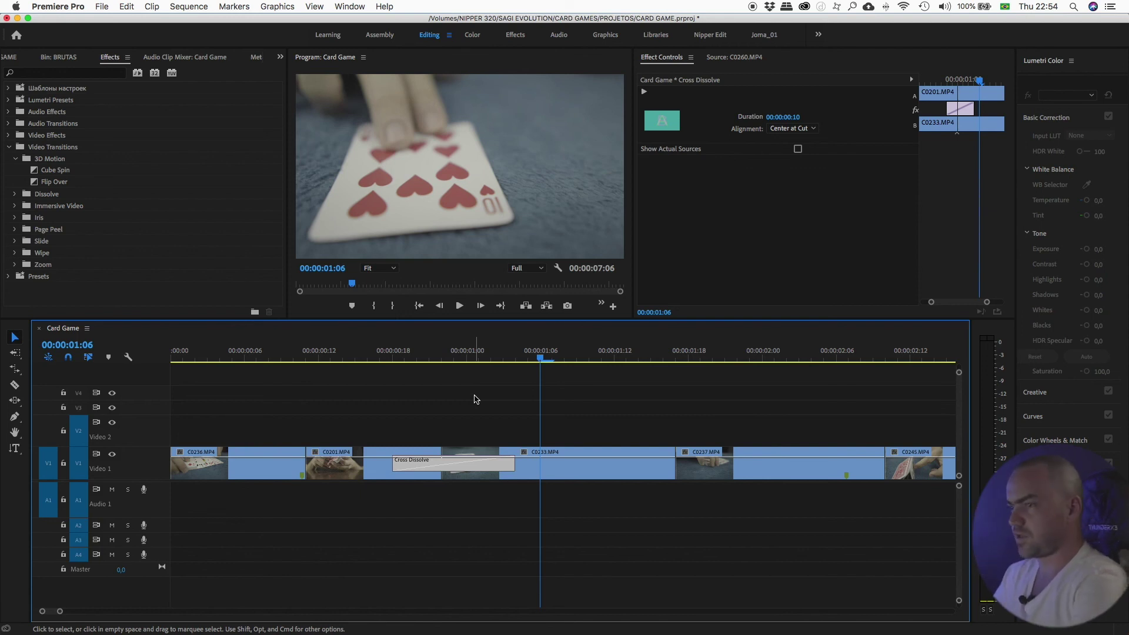
{"action": "key", "text": "Delete"}
{"action": "key", "text": "minus"}
{"action": "key", "text": "minus"}
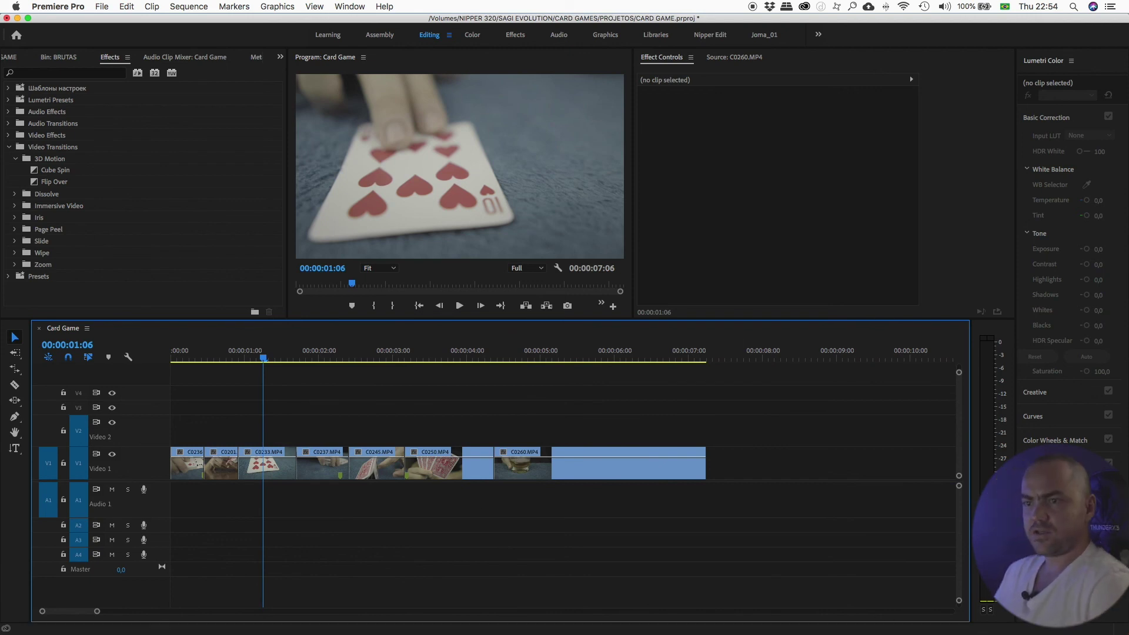
Select clip C0233 under the playhead with the D shortcut
{"action": "key", "text": "d"}
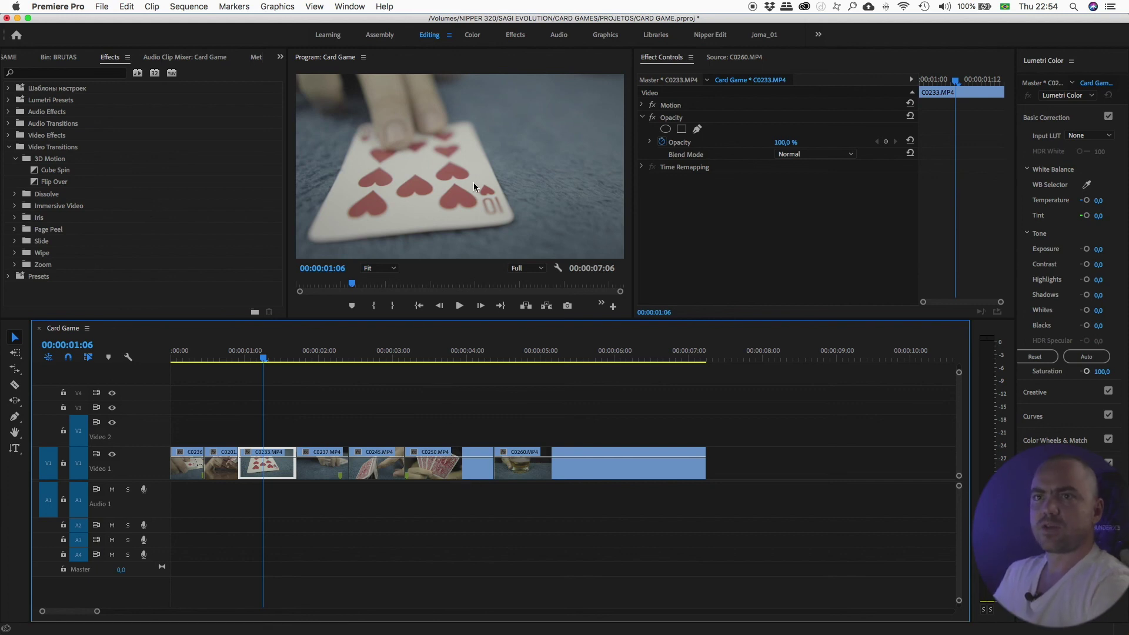
Mark a nine-frame In/Out excerpt of C0265 from the BRUTAS bin and drop it near the 8-second mark
{"action": "left_click", "coordinate": [54, 57]}
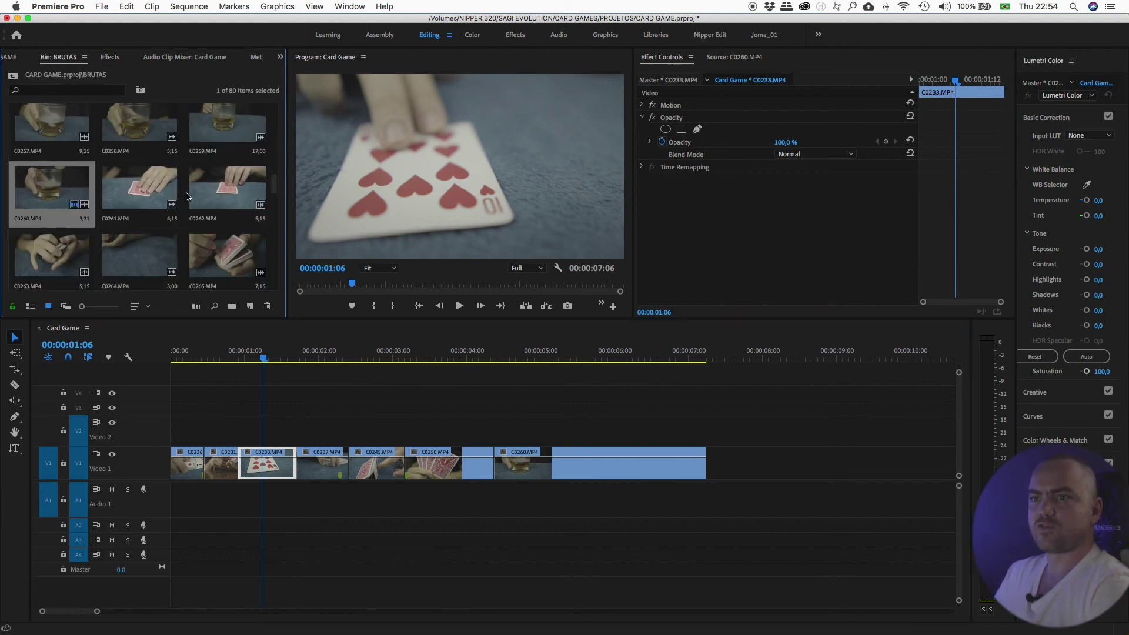
{"action": "double_click", "coordinate": [217, 263]}
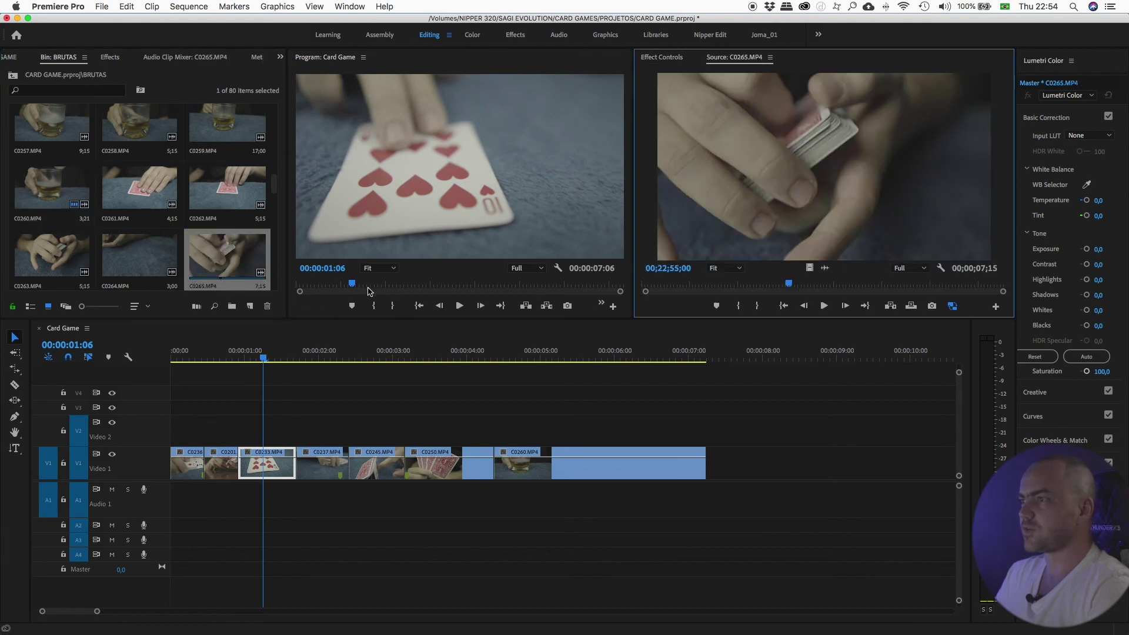
{"action": "mouse_move", "coordinate": [761, 285]}
{"action": "left_mouse_down"}
{"action": "mouse_move", "coordinate": [781, 287]}
{"action": "mouse_move", "coordinate": [755, 285]}
{"action": "left_mouse_up"}
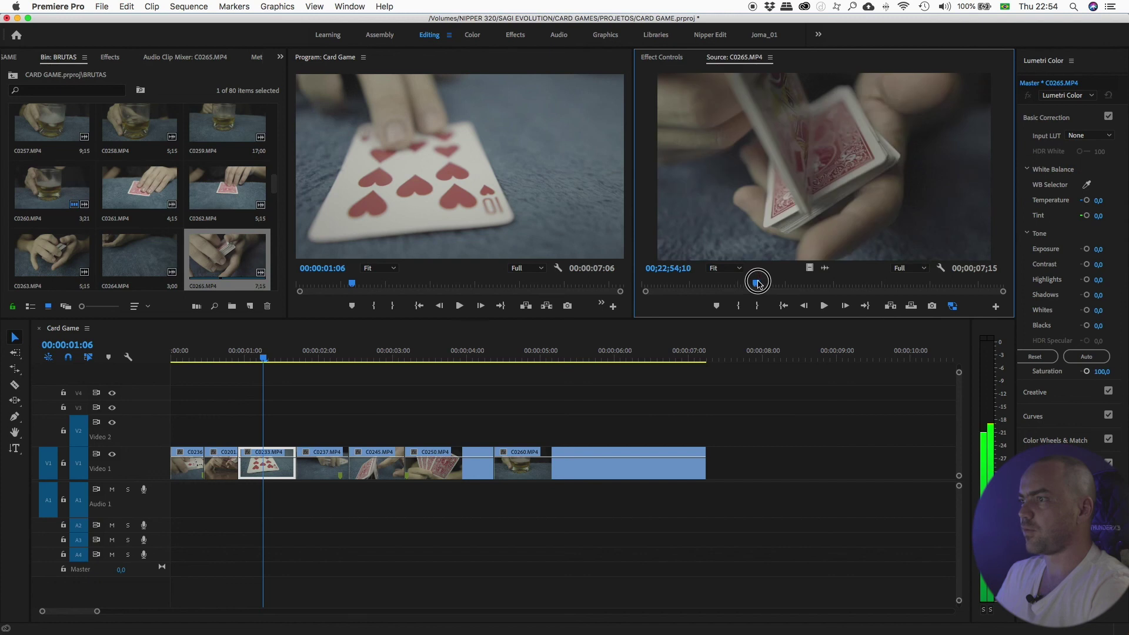
{"action": "left_click", "coordinate": [739, 305]}
{"action": "left_click_drag", "start_coordinate": [755, 284], "coordinate": [771, 284]}
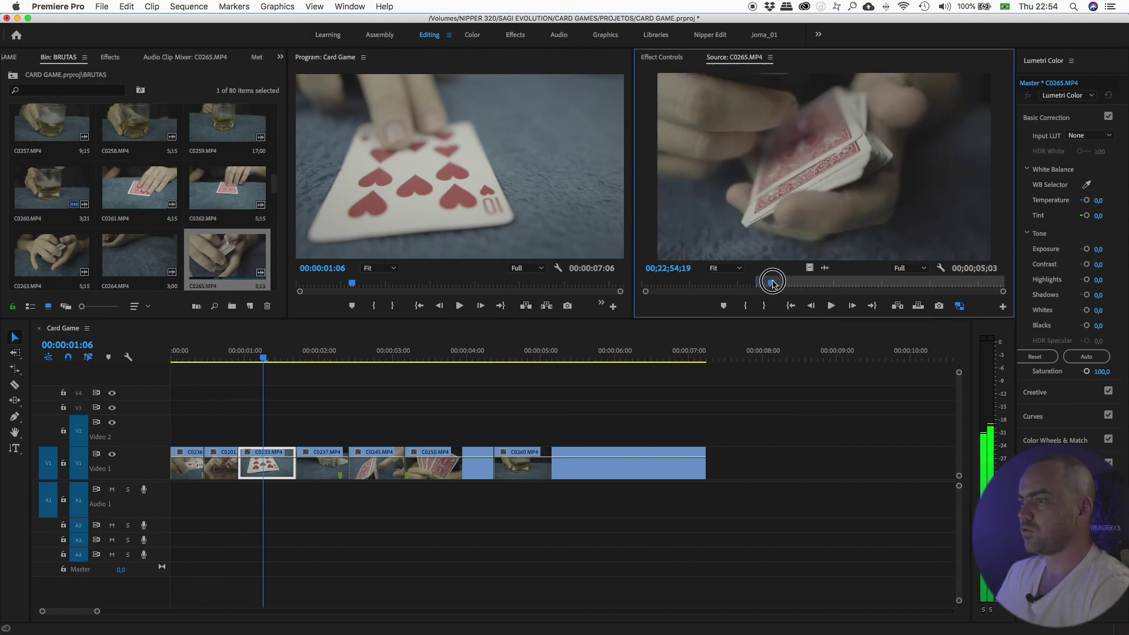
{"action": "left_click", "coordinate": [764, 305]}
{"action": "left_click_drag", "start_coordinate": [839, 186], "coordinate": [759, 464]}
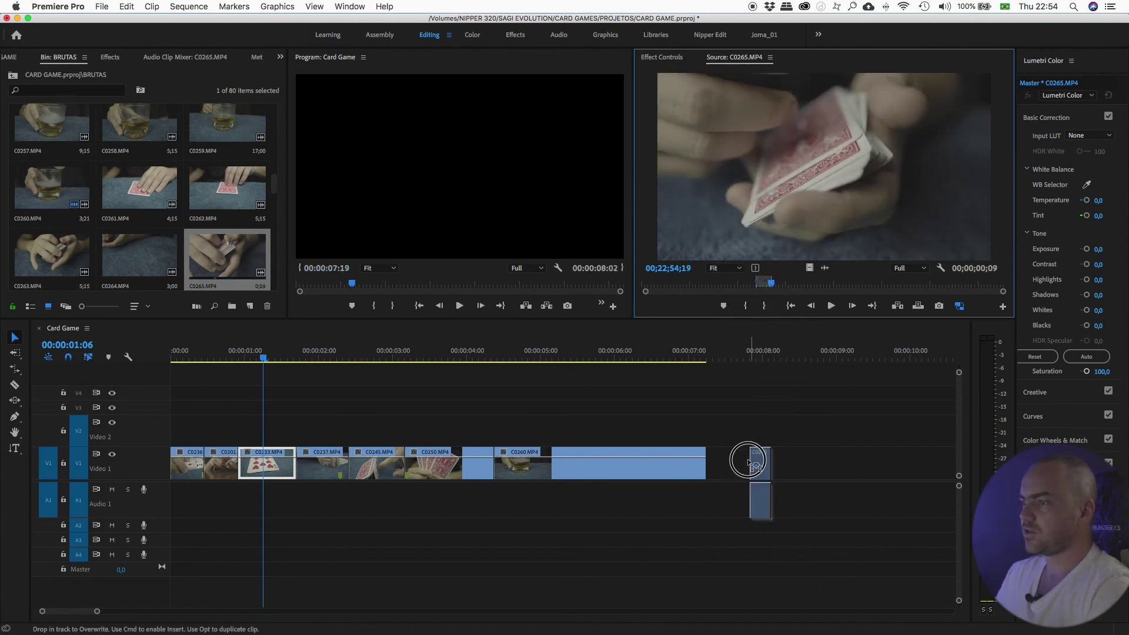
{"action": "right_click", "coordinate": [744, 506]}
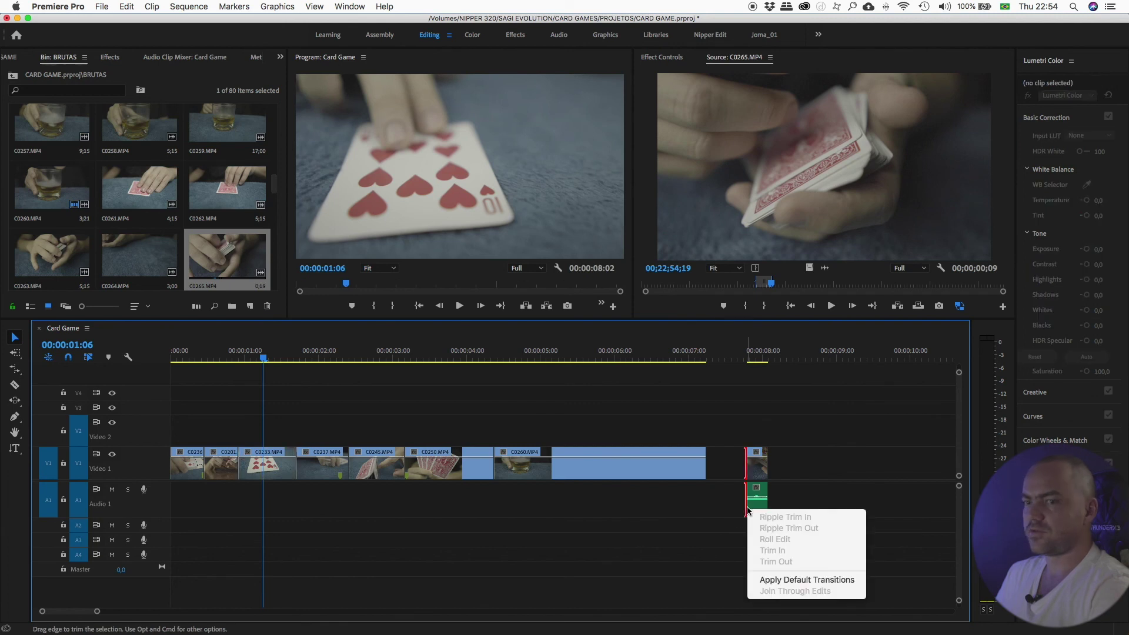
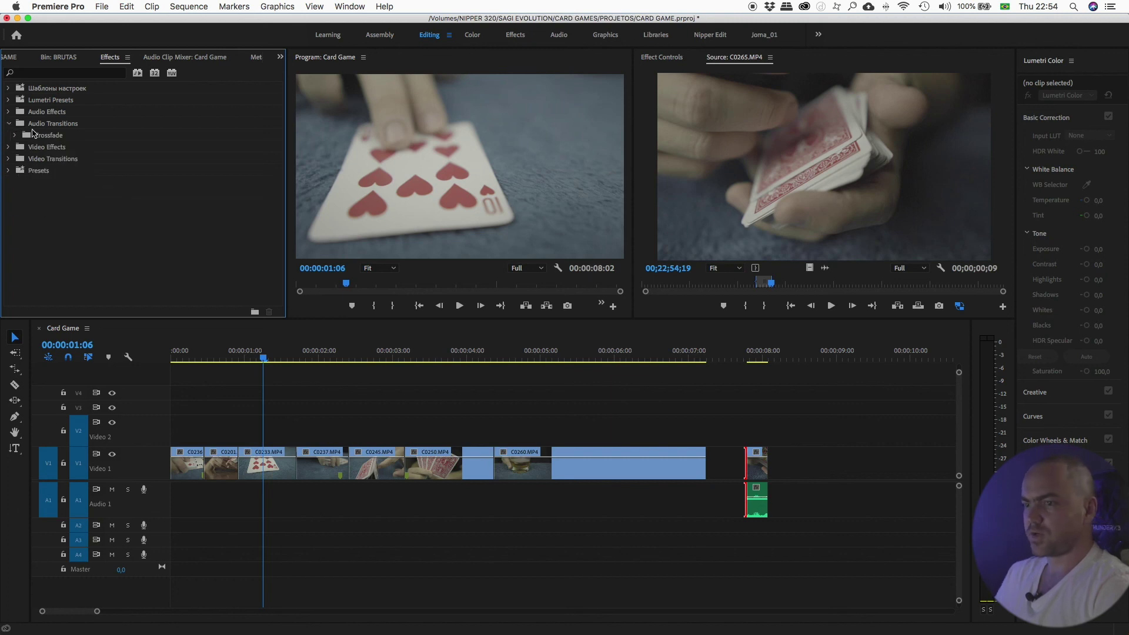
Shift clips from C0237 onward right on V1, opening a gap after C0233, then select C0233
{"action": "left_click", "coordinate": [8, 124]}
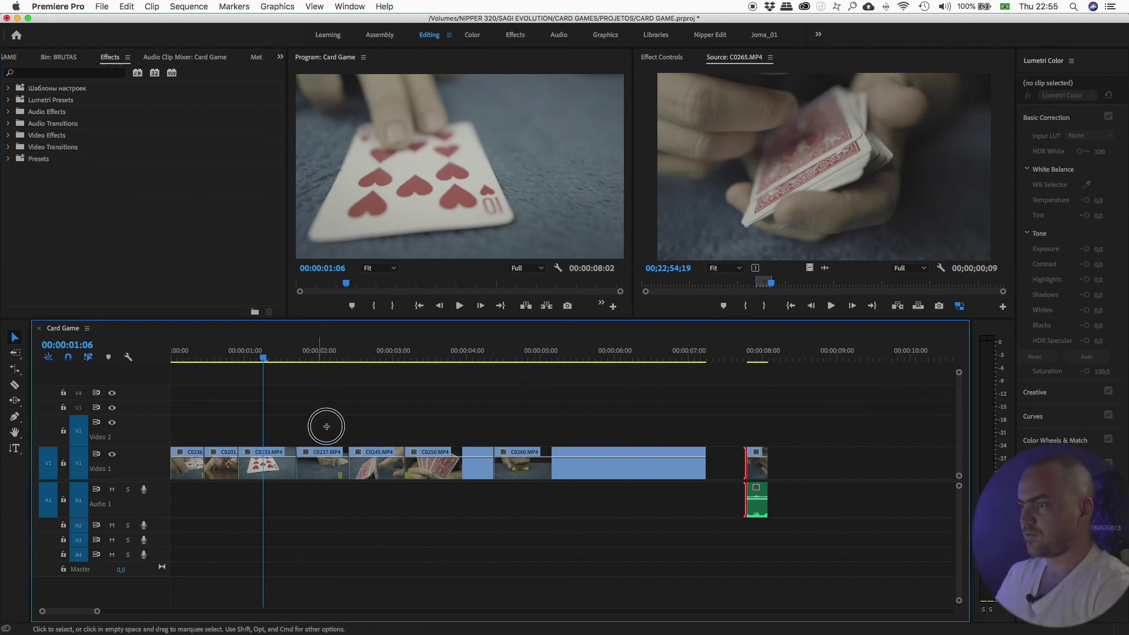
{"action": "left_click_drag", "start_coordinate": [316, 424], "coordinate": [809, 534]}
{"action": "left_click_drag", "start_coordinate": [529, 464], "coordinate": [637, 464]}
{"action": "left_click", "coordinate": [360, 493]}
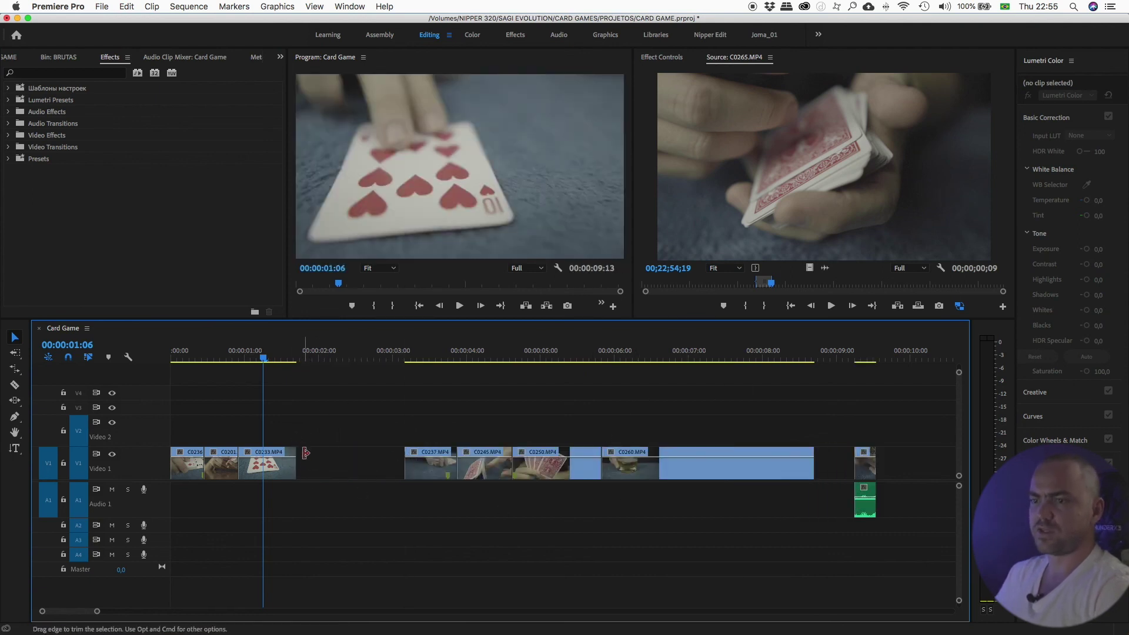
{"action": "left_click_drag", "start_coordinate": [264, 356], "coordinate": [284, 356]}
{"action": "left_click", "coordinate": [287, 464]}
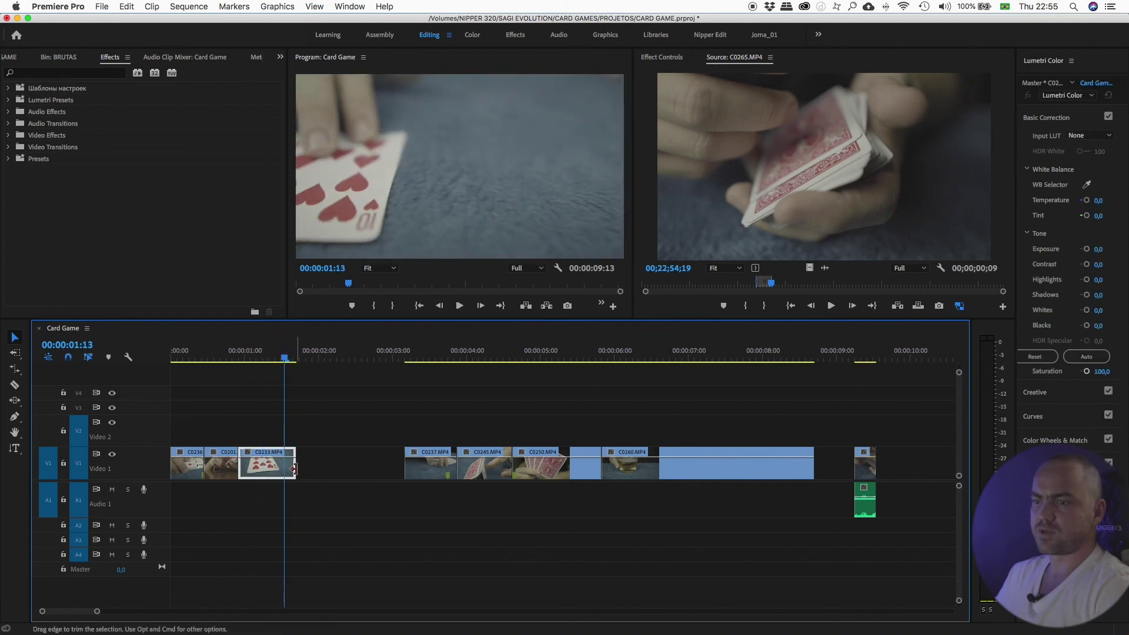
Apply the default Cross Dissolve to C0233's out edge and scrub through the fade and gap
{"action": "right_click", "coordinate": [294, 468]}
{"action": "left_click", "coordinate": [338, 538]}
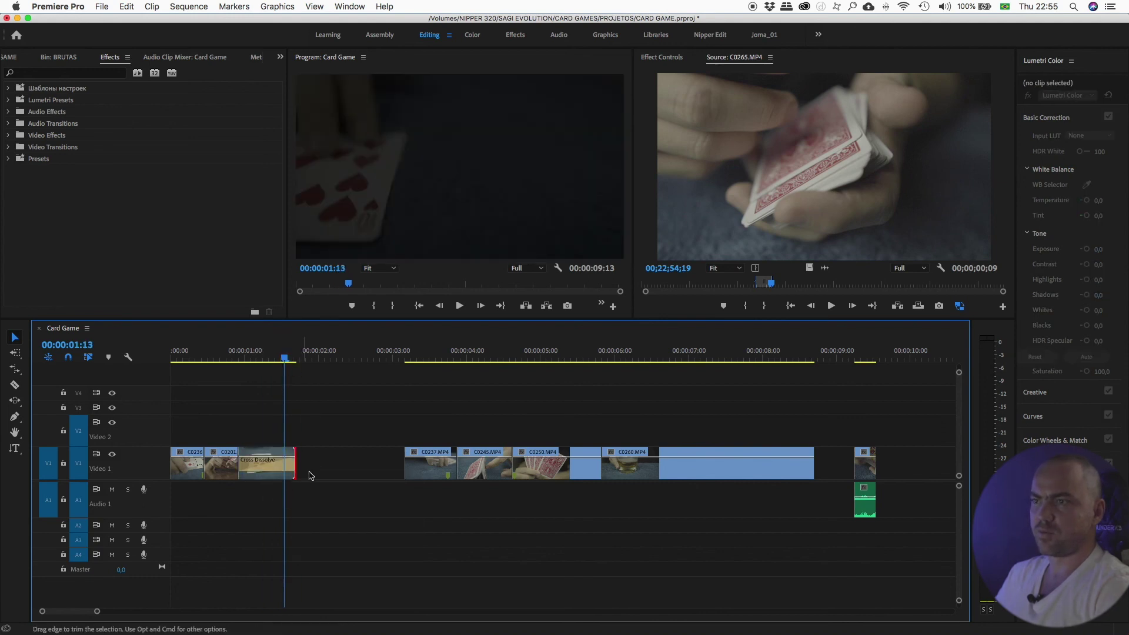
{"action": "left_click_drag", "start_coordinate": [247, 356], "coordinate": [318, 356]}
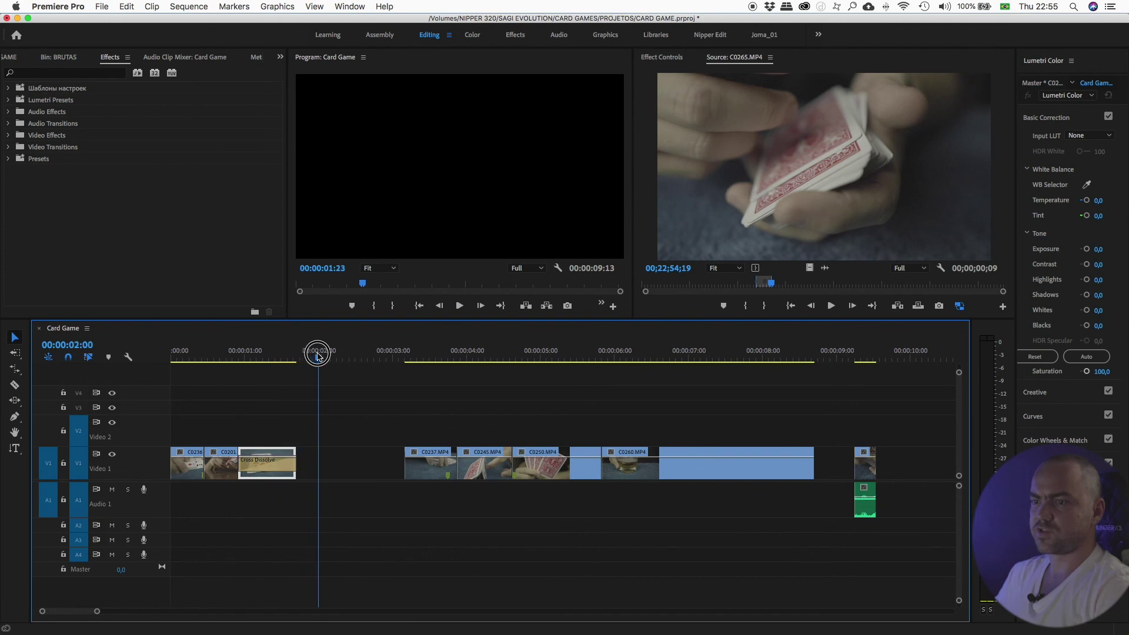
{"action": "left_click_drag", "start_coordinate": [321, 356], "coordinate": [376, 370]}
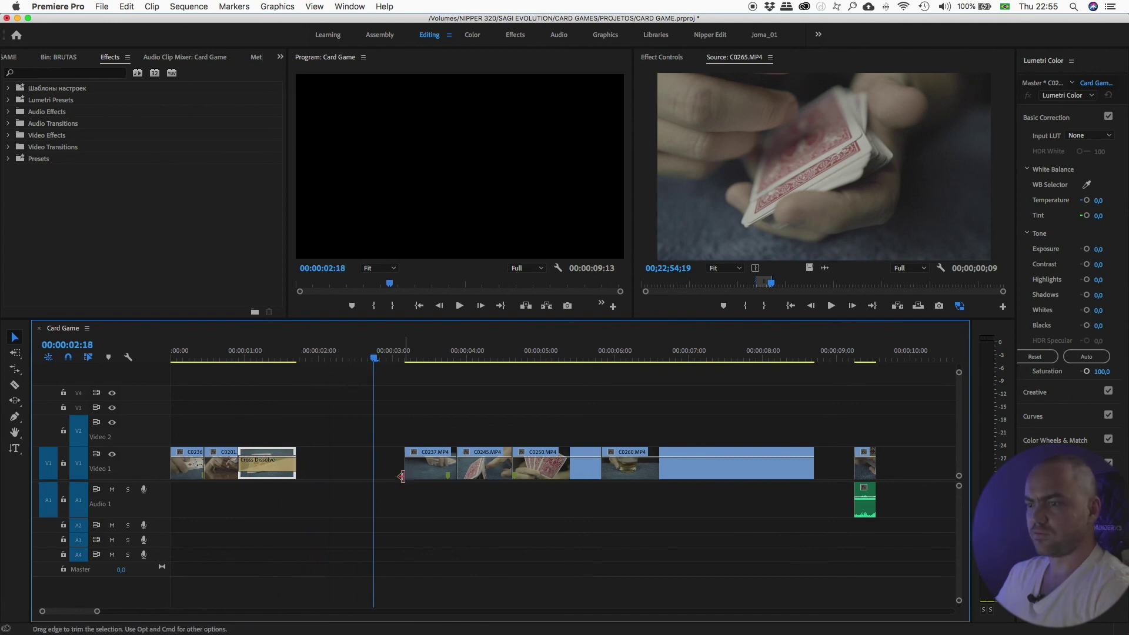
Apply the default Cross Dissolve to C0237's in edge and play back the fade-in
{"action": "right_click", "coordinate": [408, 468]}
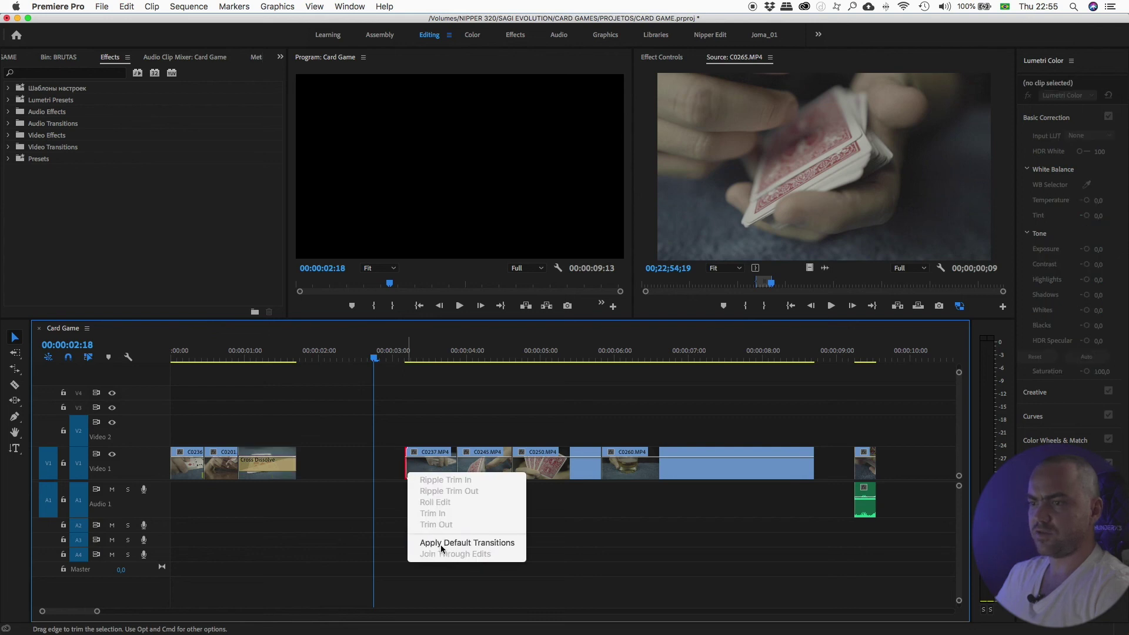
{"action": "left_click", "coordinate": [444, 545]}
{"action": "left_click", "coordinate": [389, 354]}
{"action": "mouse_move", "coordinate": [389, 353]}
{"action": "left_mouse_down"}
{"action": "mouse_move", "coordinate": [421, 350]}
{"action": "mouse_move", "coordinate": [378, 353]}
{"action": "left_mouse_up"}
{"action": "key", "text": "space"}
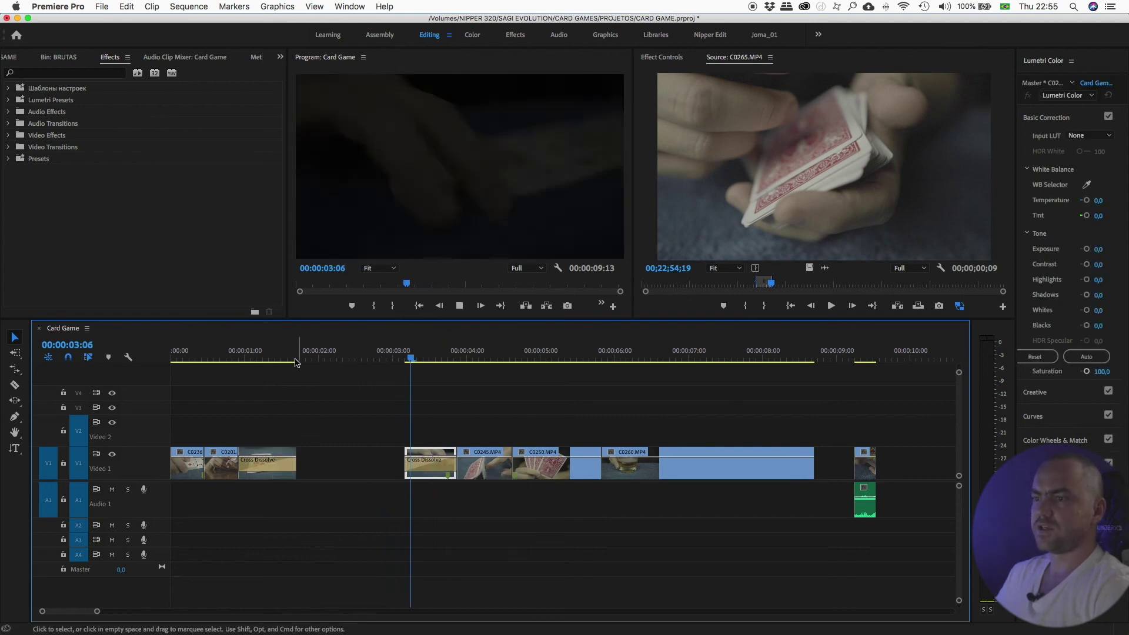
Replay the sequence from near clip C0201 to review both transitions
{"action": "left_click", "coordinate": [398, 353]}
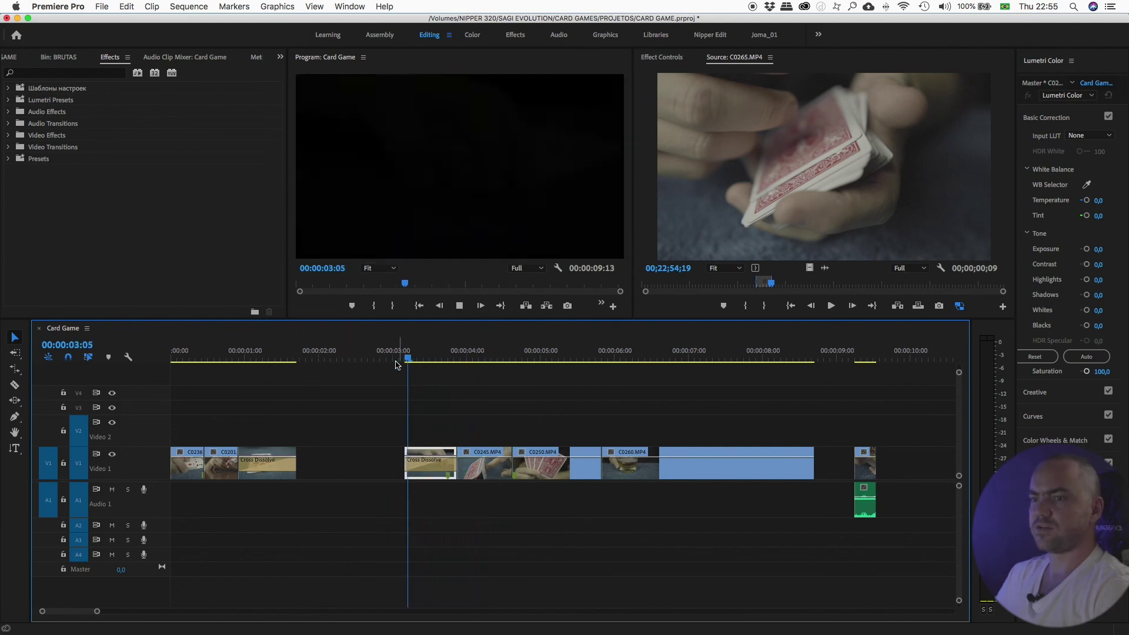
{"action": "key", "text": "space"}
{"action": "left_click_drag", "start_coordinate": [252, 352], "coordinate": [225, 352]}
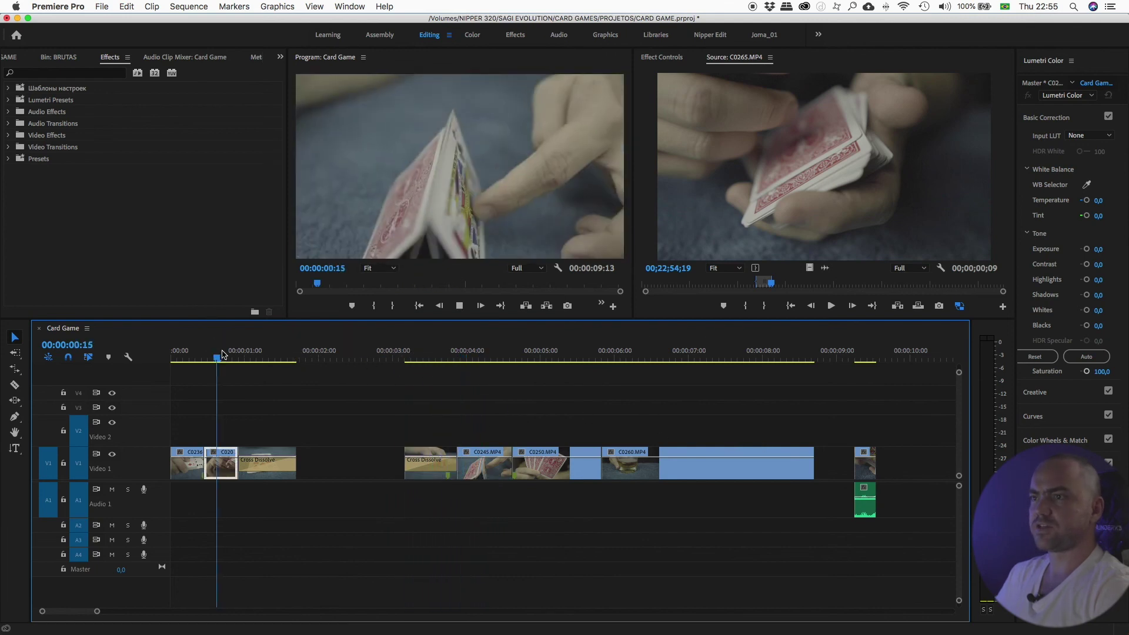
{"action": "key", "text": "space"}
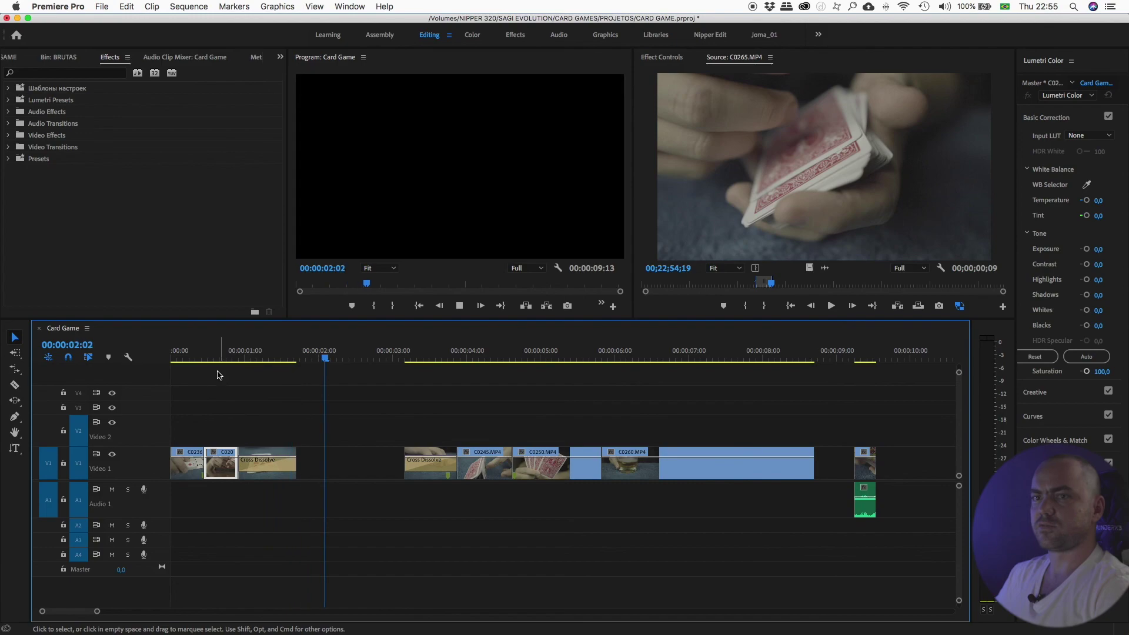